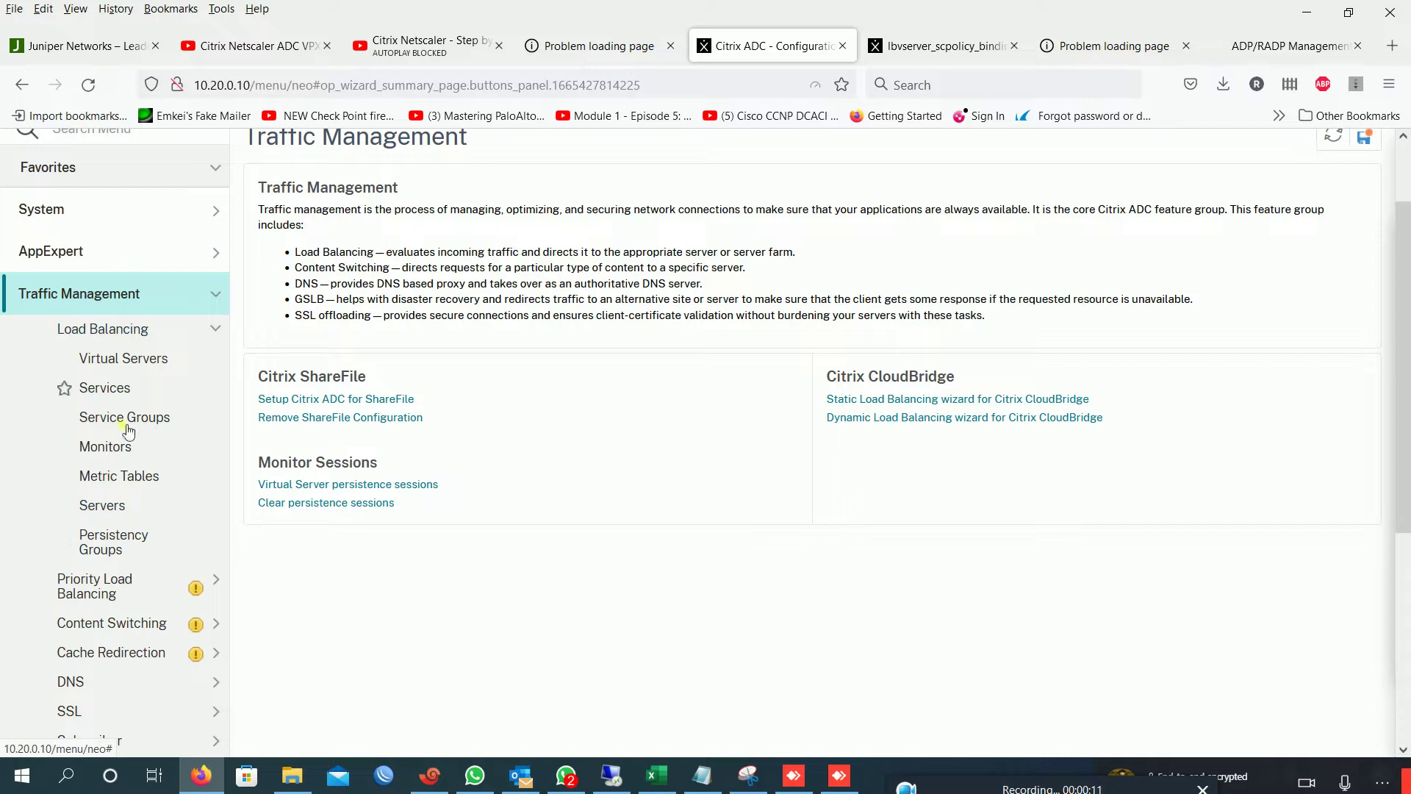
# Start a new load balancing server named APPS_SERVER1_110 with the IP address 192.168.100.110.
pyautogui.click(109, 505)
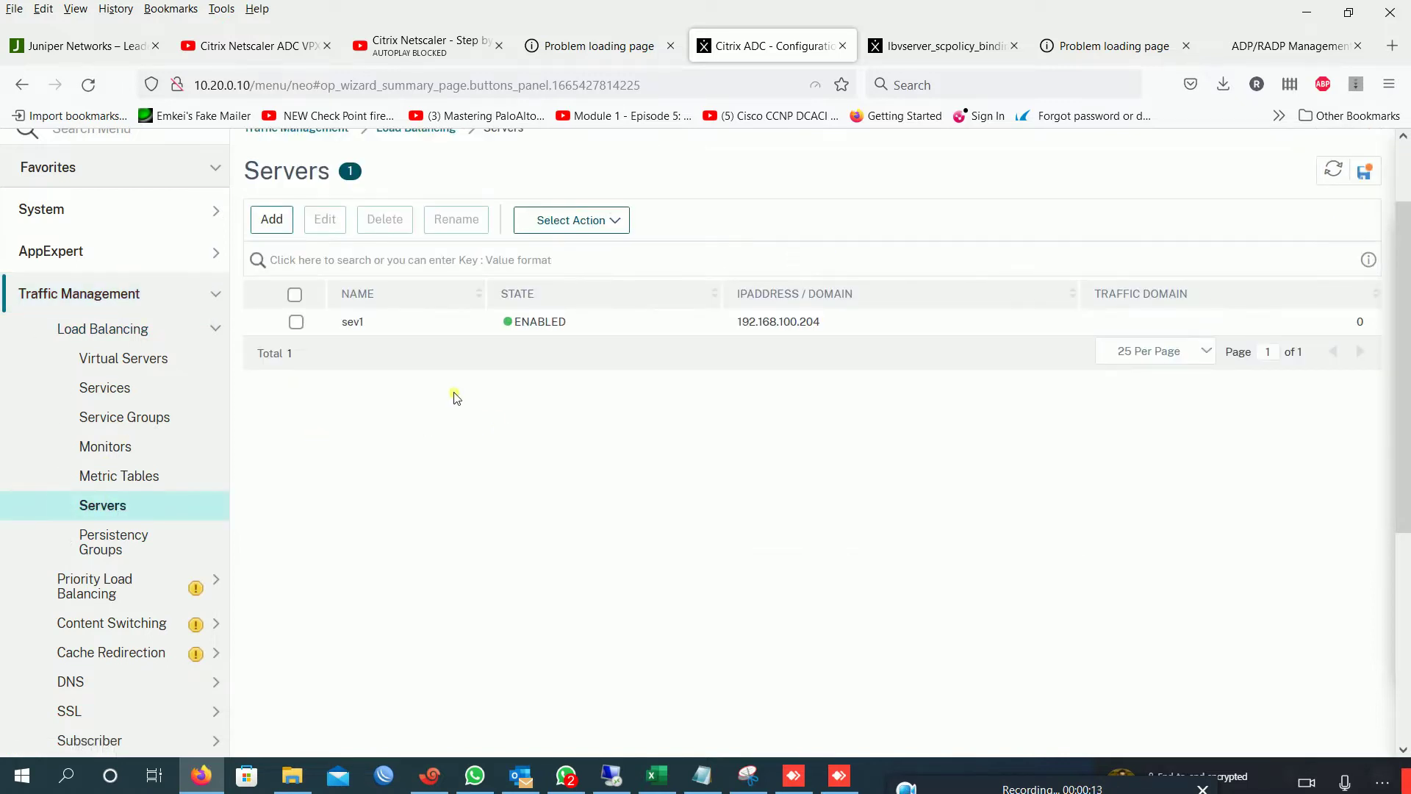
pyautogui.click(277, 222)
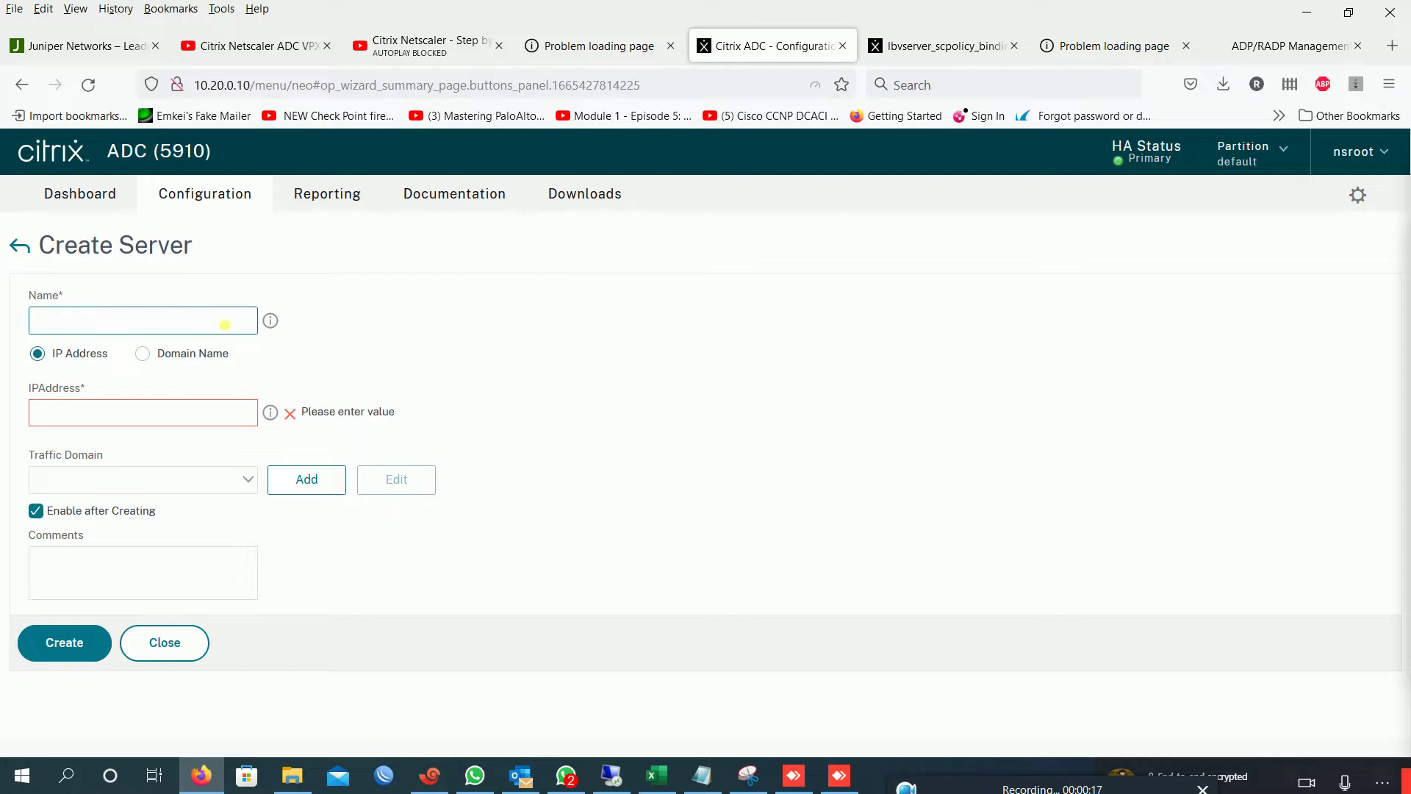
pyautogui.write('APPS_SERVER')
pyautogui.click(125, 420)
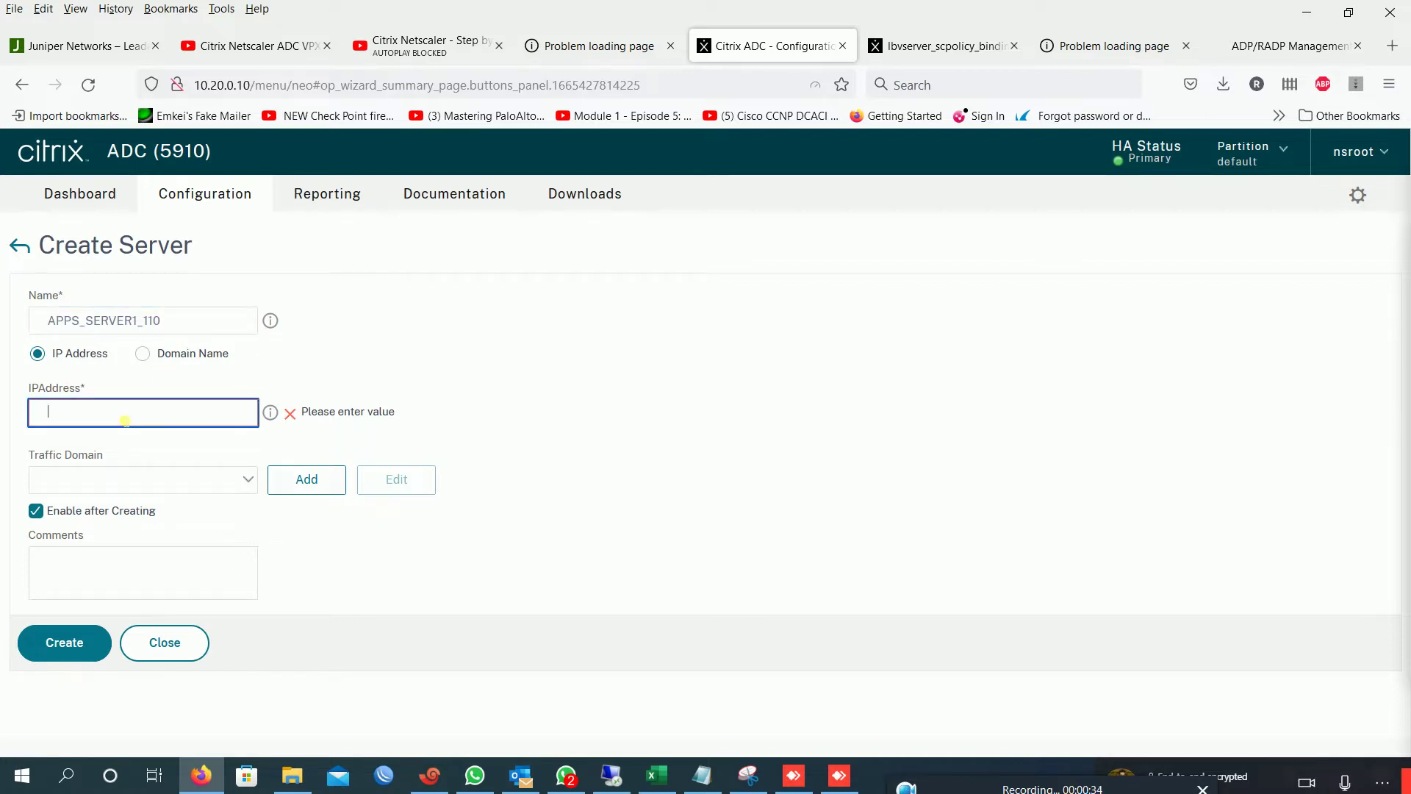
pyautogui.write('192.1')
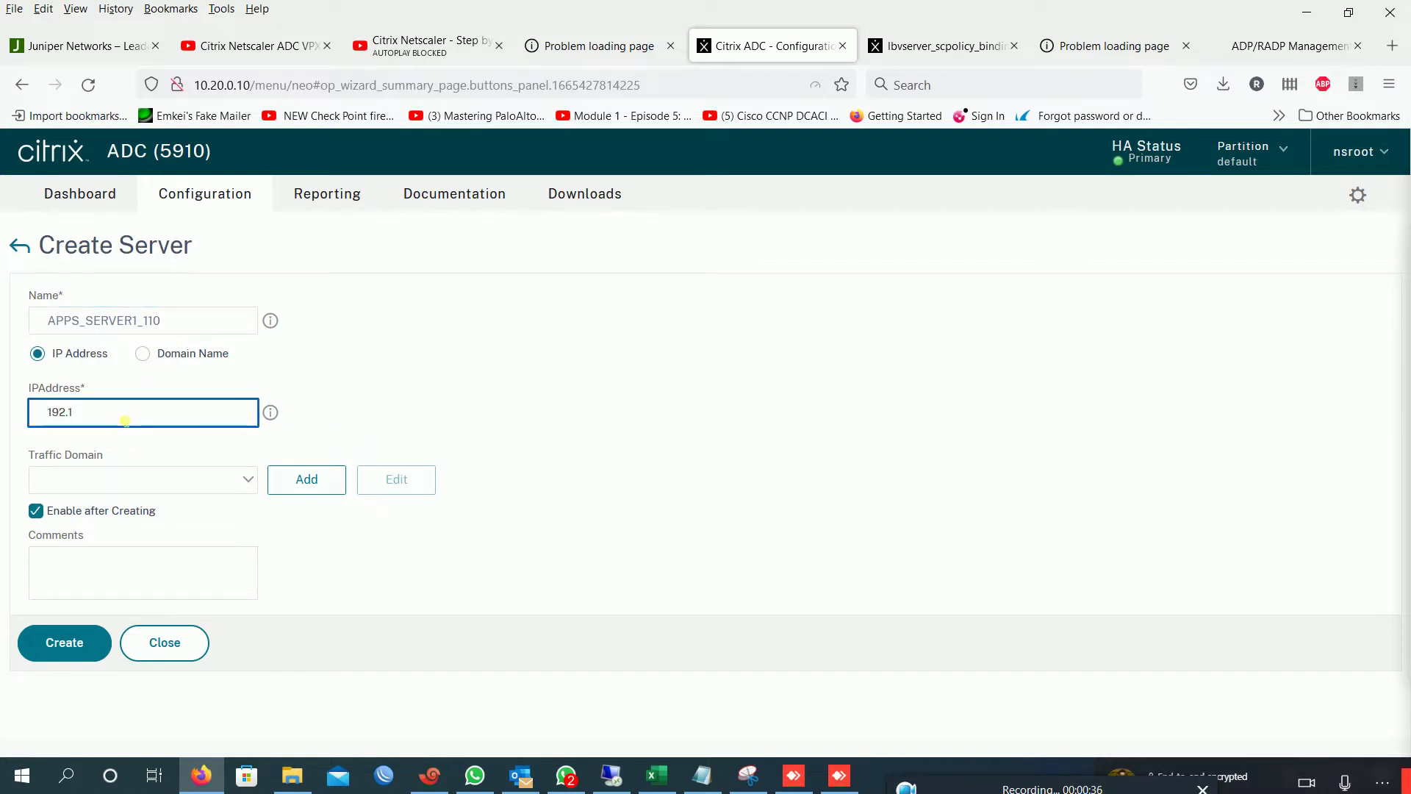
pyautogui.write('68.100.110')
# Copy the name APPS_SERVER1_110 for reuse, create the server, and clear its selection in the server list.
pyautogui.click(82, 647)
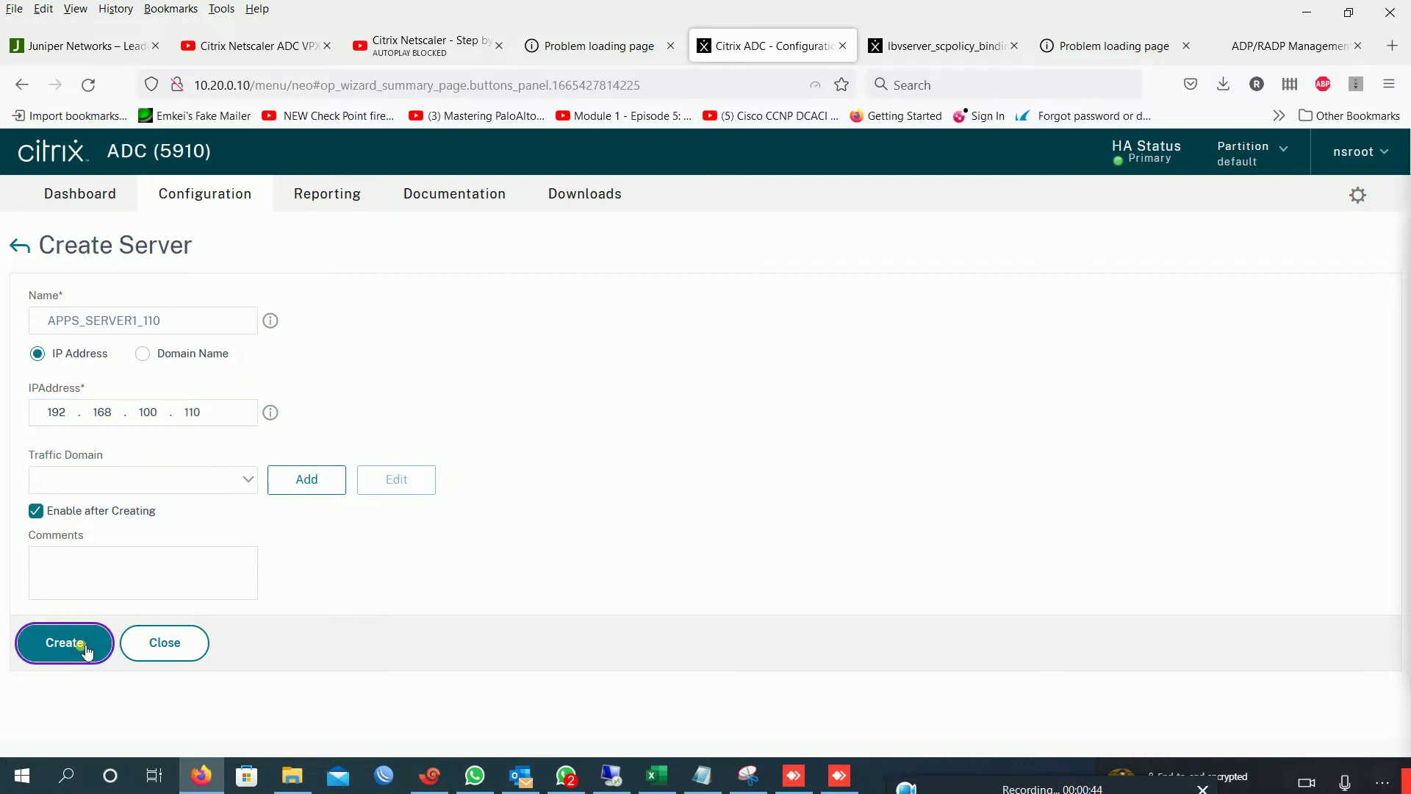
pyautogui.moveTo(174, 327); pyautogui.dragTo(30, 334)
pyautogui.hotkey('ctrl', 'c')
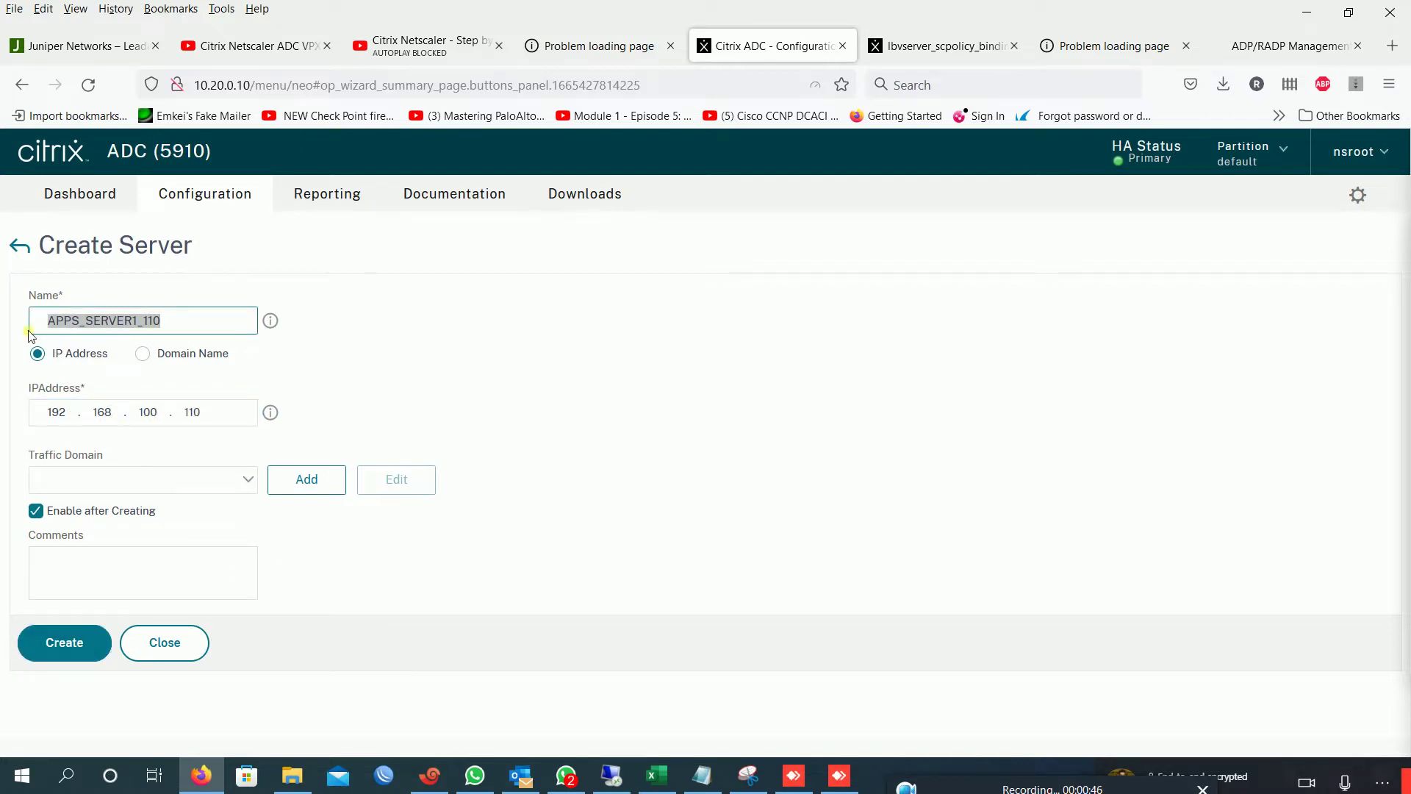
pyautogui.click(80, 643)
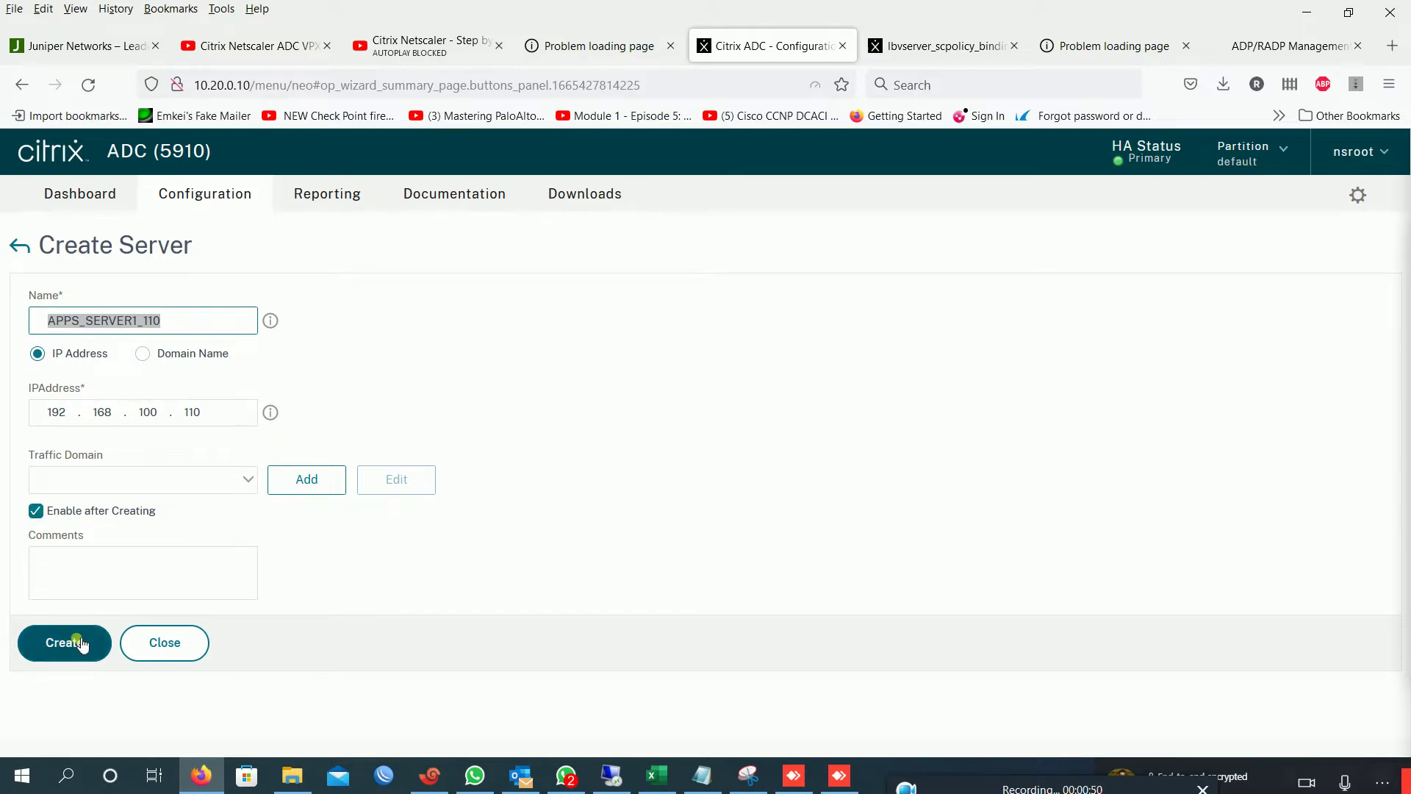
pyautogui.click(81, 644)
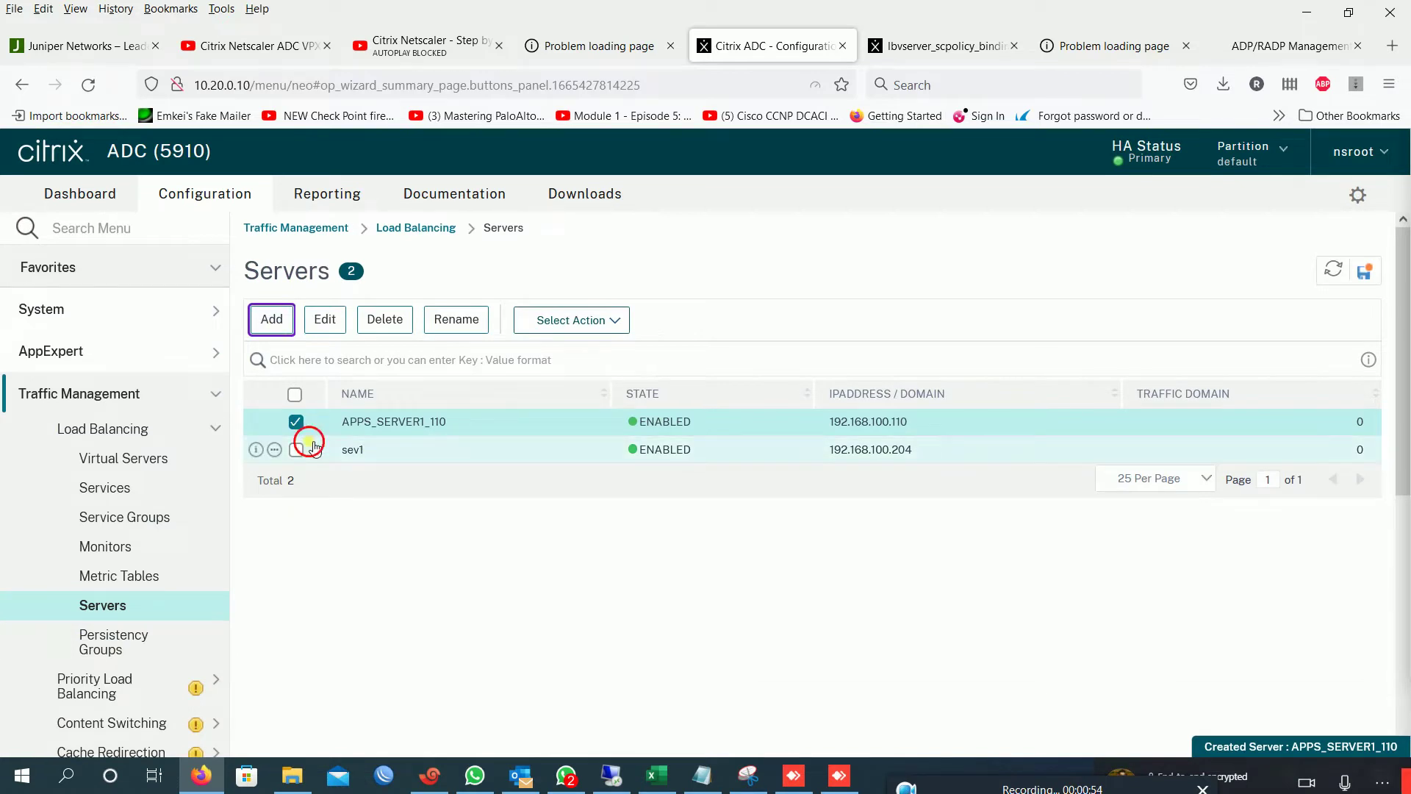
pyautogui.click(295, 421)
# Create a second load balancing server named APPS_SERVER2_111 with the IP address 192.168.100.111.
pyautogui.click(274, 320)
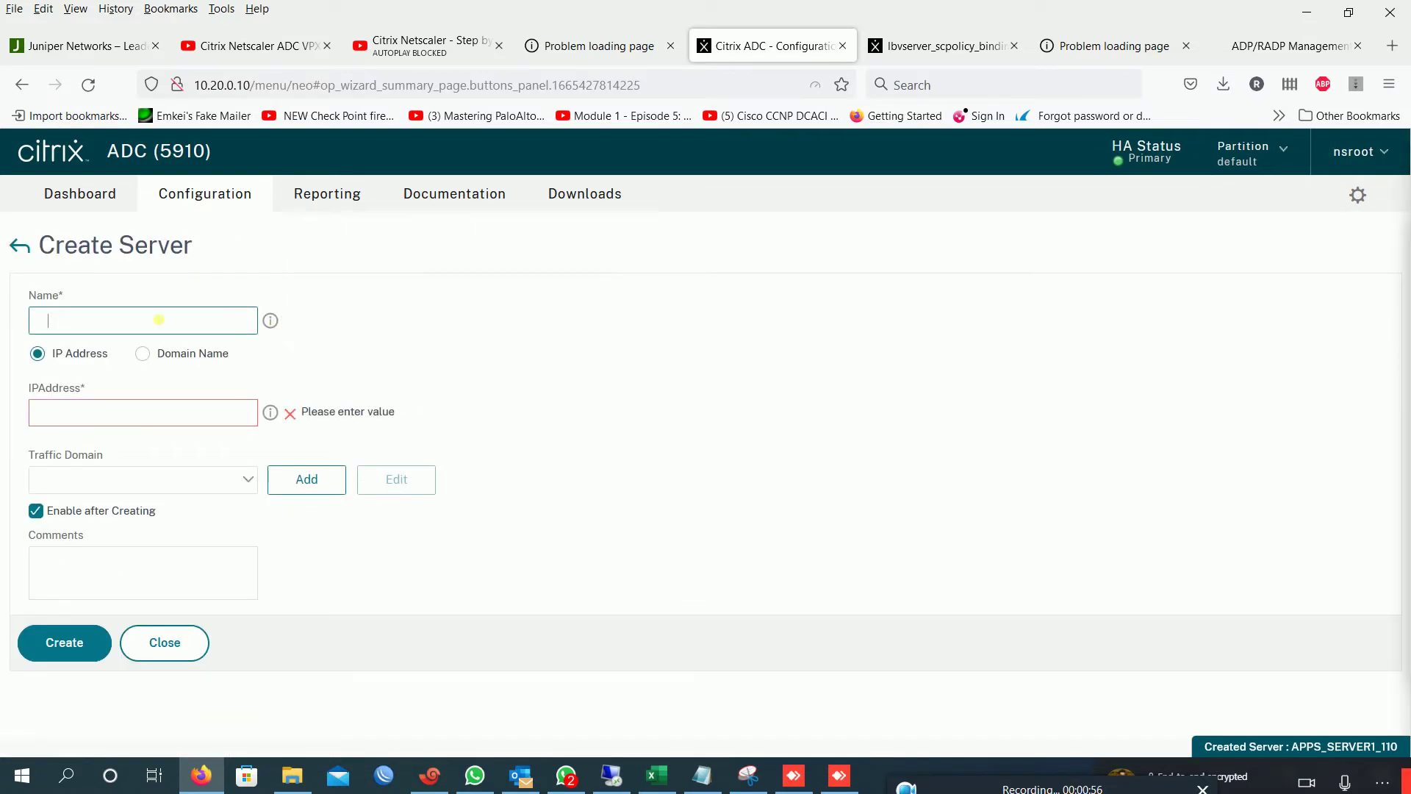
pyautogui.hotkey('ctrl', 'v')
pyautogui.press('BackSpace')
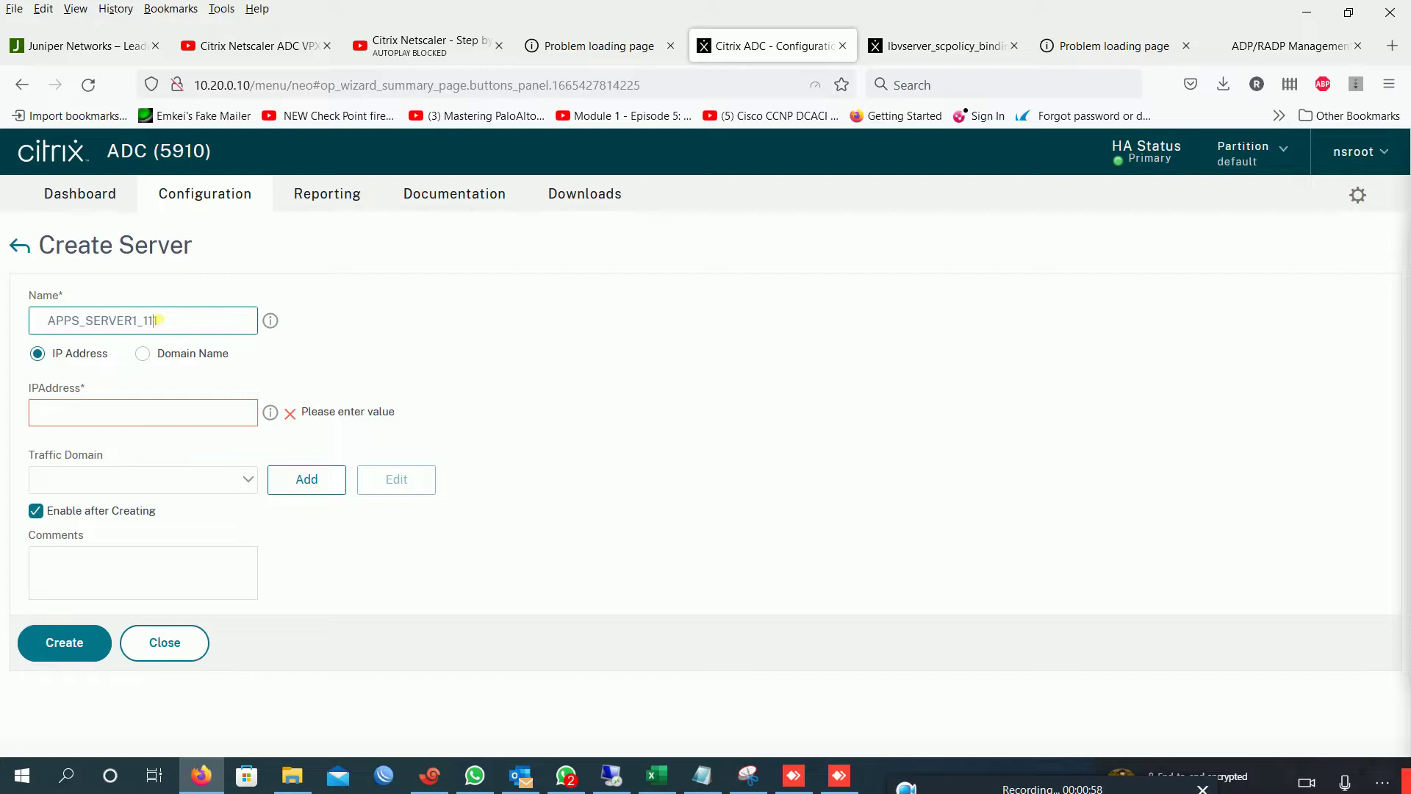
pyautogui.press('BackSpace')
pyautogui.write('2')
pyautogui.click(133, 422)
pyautogui.write('192.16')
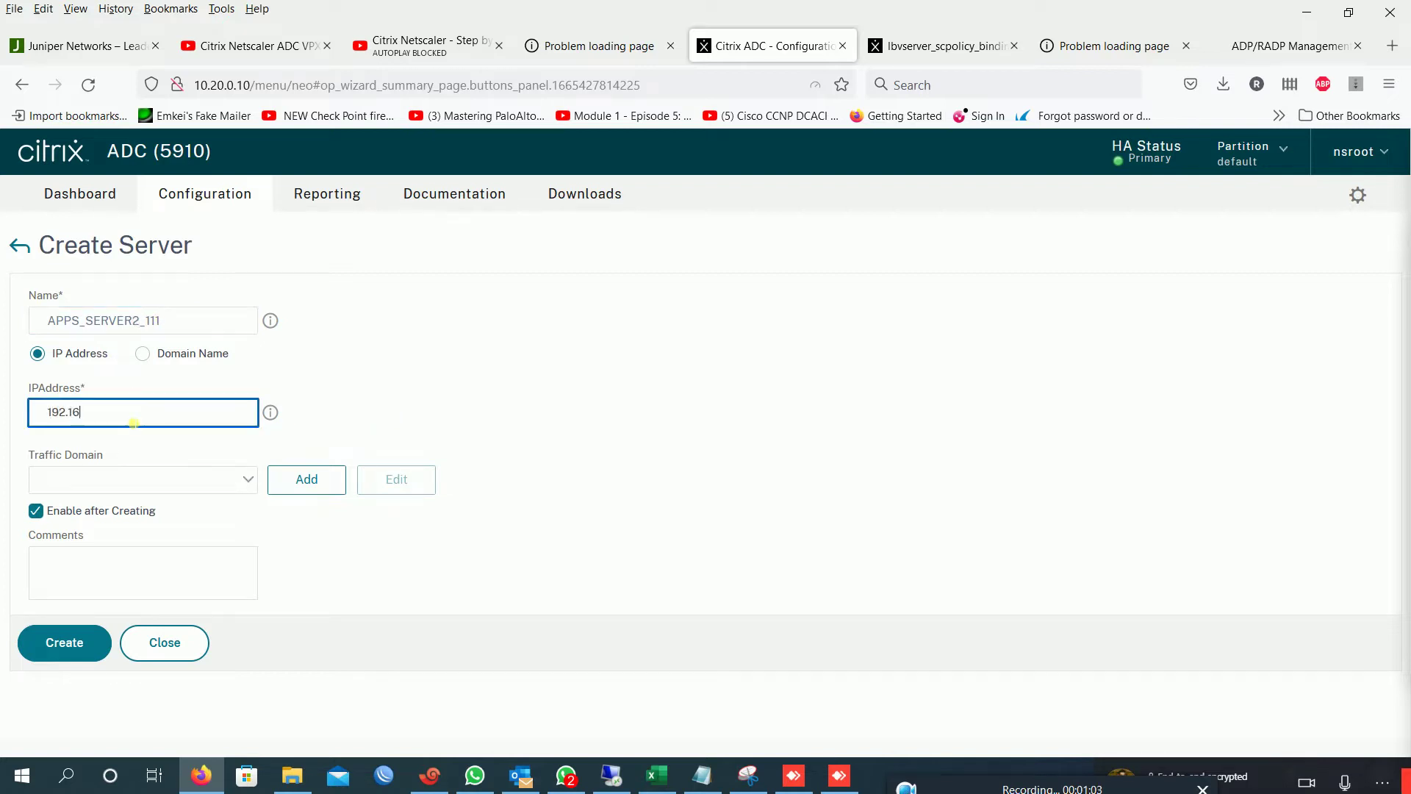
pyautogui.write('8.100.111')
pyautogui.click(74, 651)
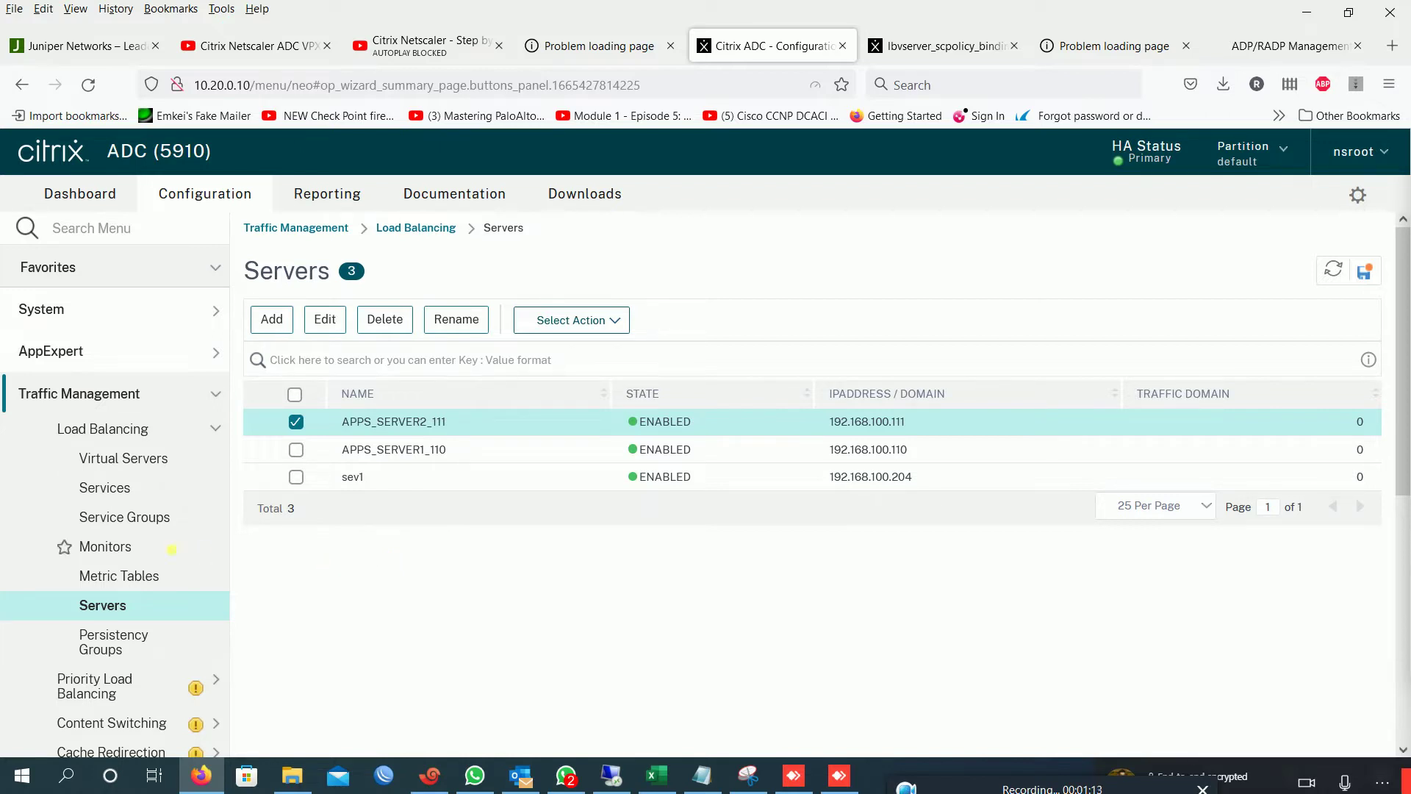
# Start a load balancing service named APPS_SERVER1_110_HTTP on the existing server APPS_SERVER1_110 and copy the service name.
pyautogui.click(105, 488)
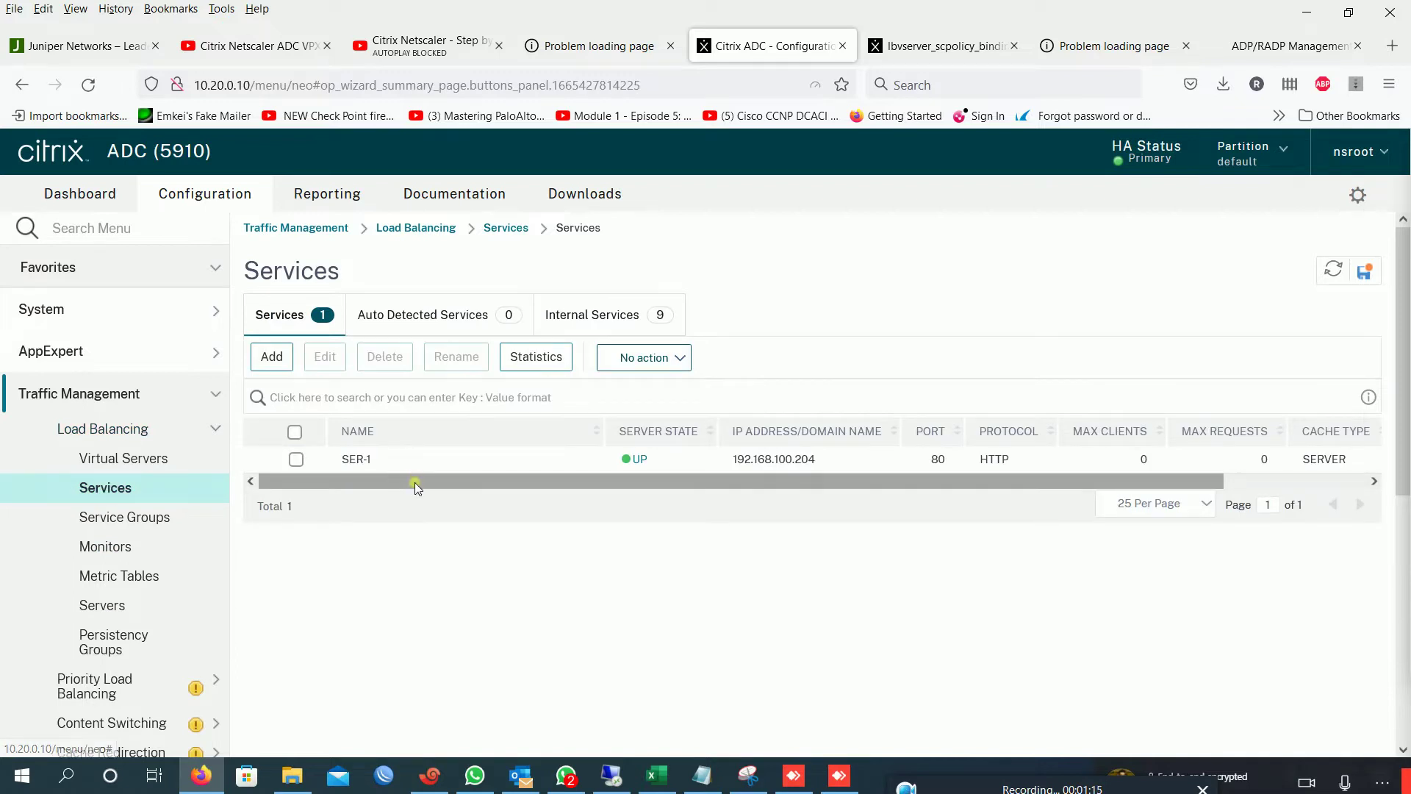
pyautogui.click(273, 358)
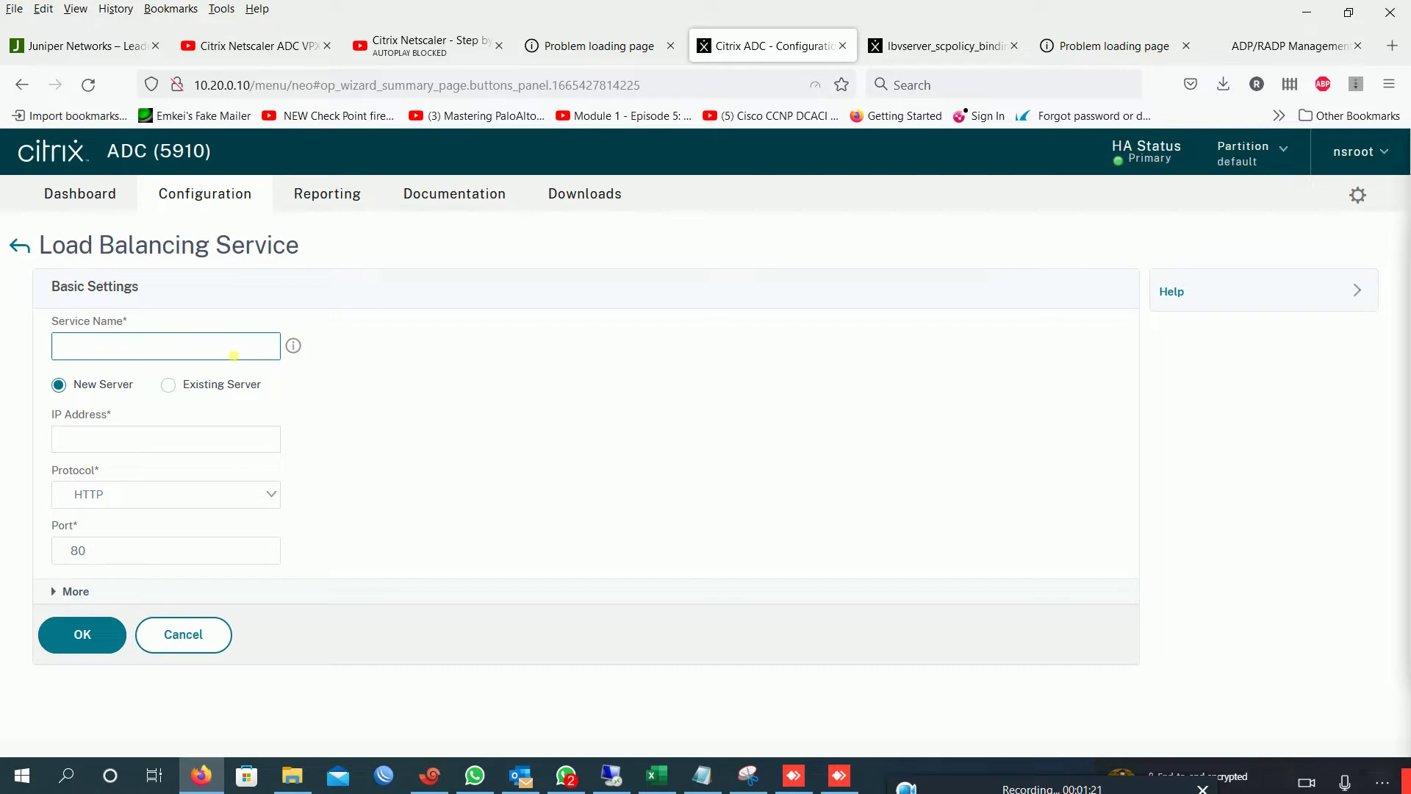
pyautogui.hotkey('ctrl', 'v')
pyautogui.write('TT')
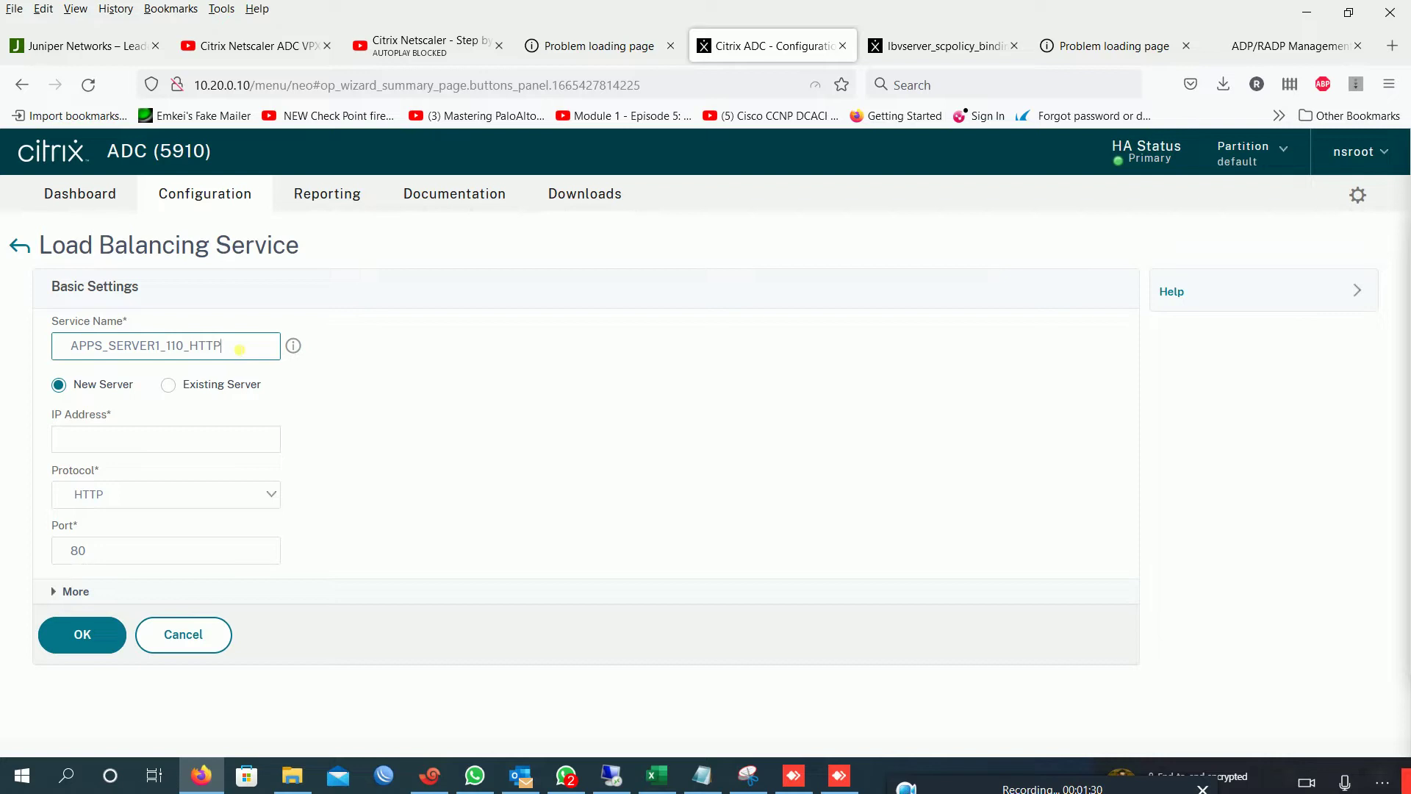
pyautogui.click(167, 385)
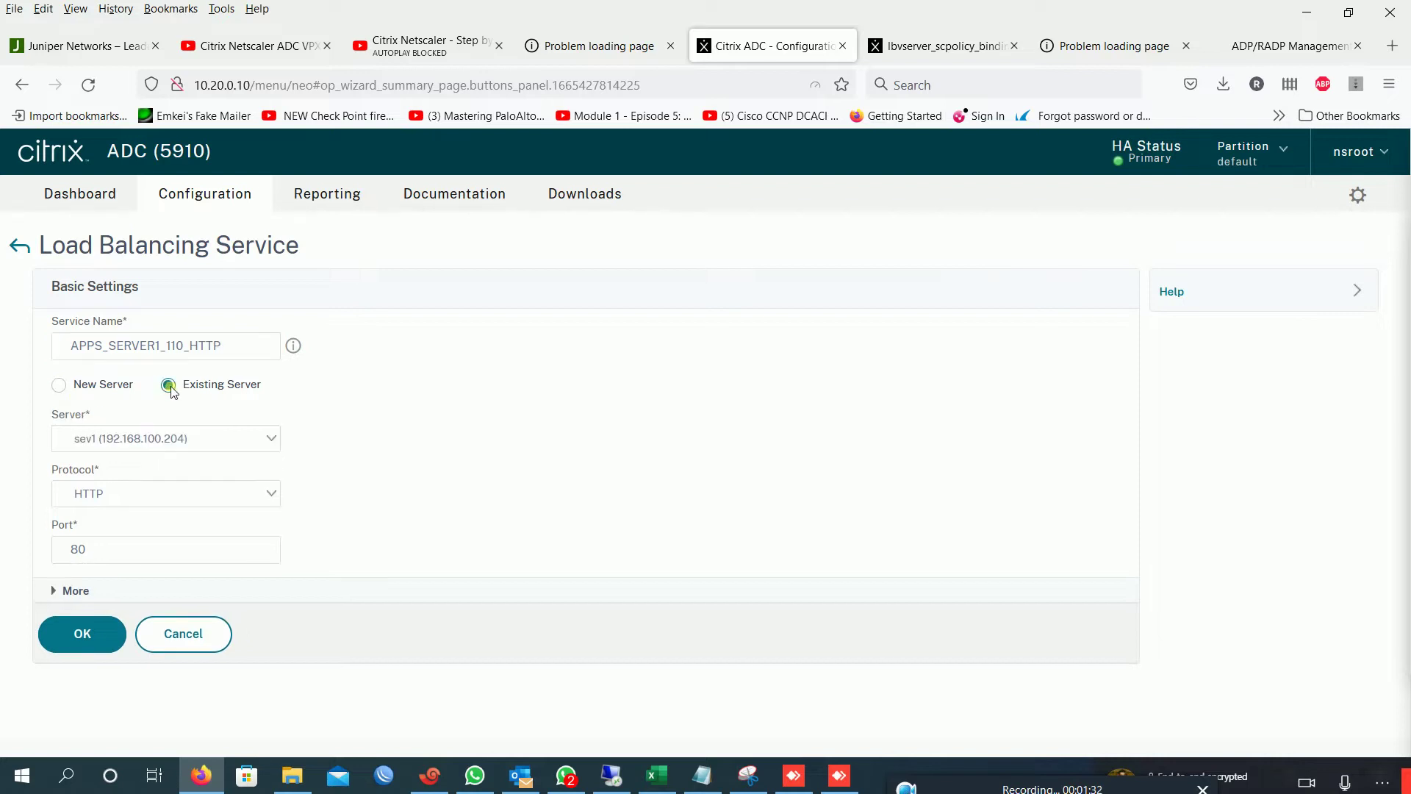
pyautogui.click(168, 444)
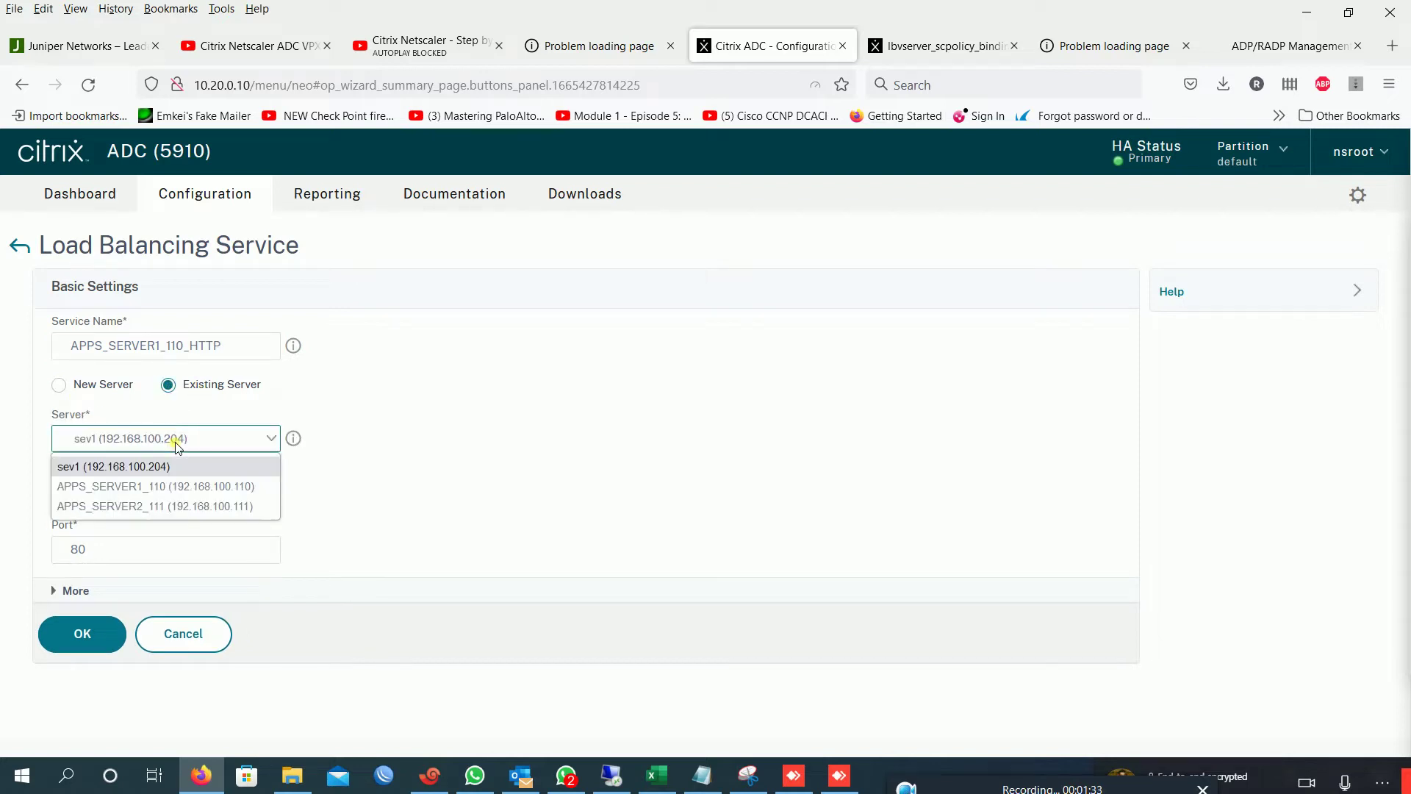
pyautogui.click(174, 488)
pyautogui.moveTo(233, 347); pyautogui.dragTo(2, 354)
pyautogui.hotkey('ctrl', 'c')
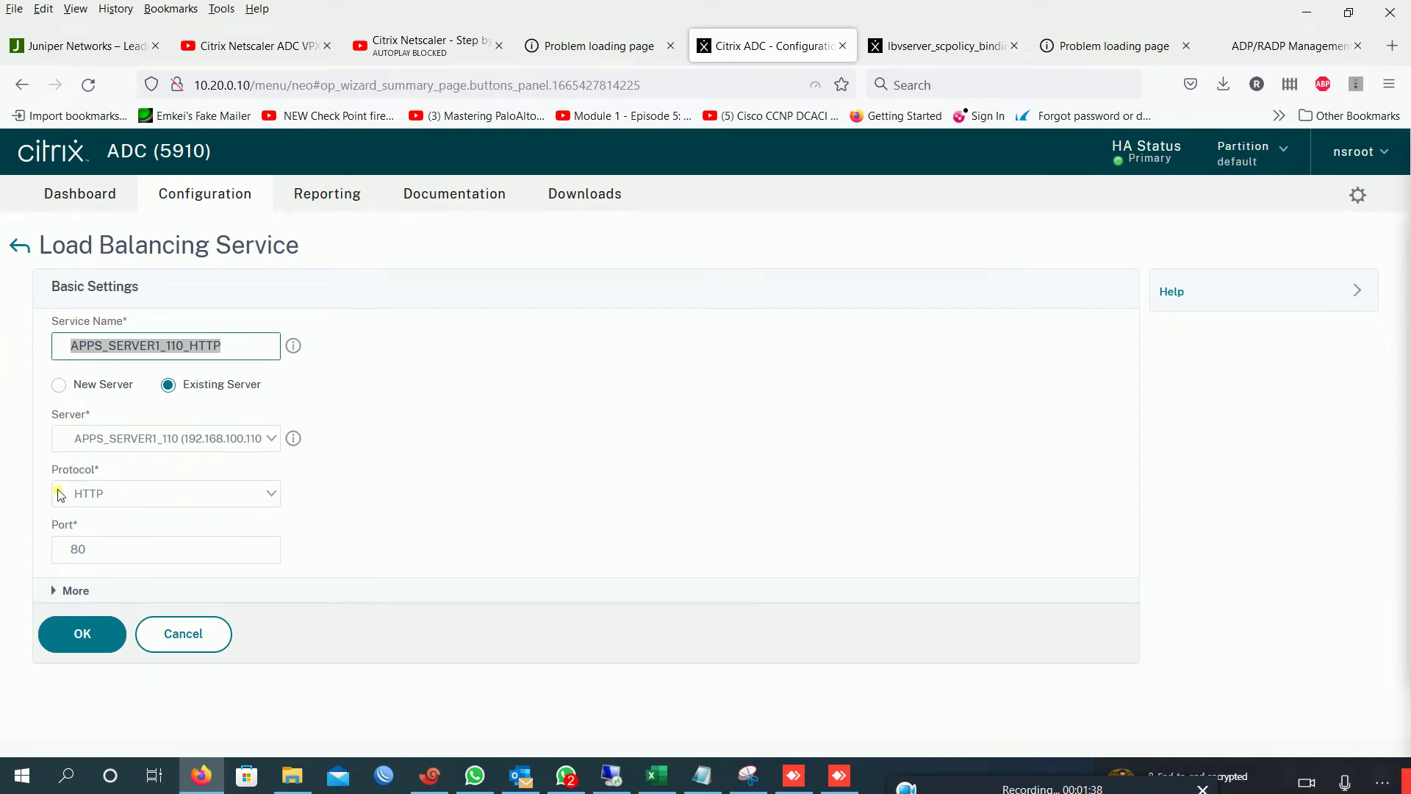
# Switch the service's protocol to SSL and back to HTTP.
pyautogui.click(128, 530)
pyautogui.click(139, 493)
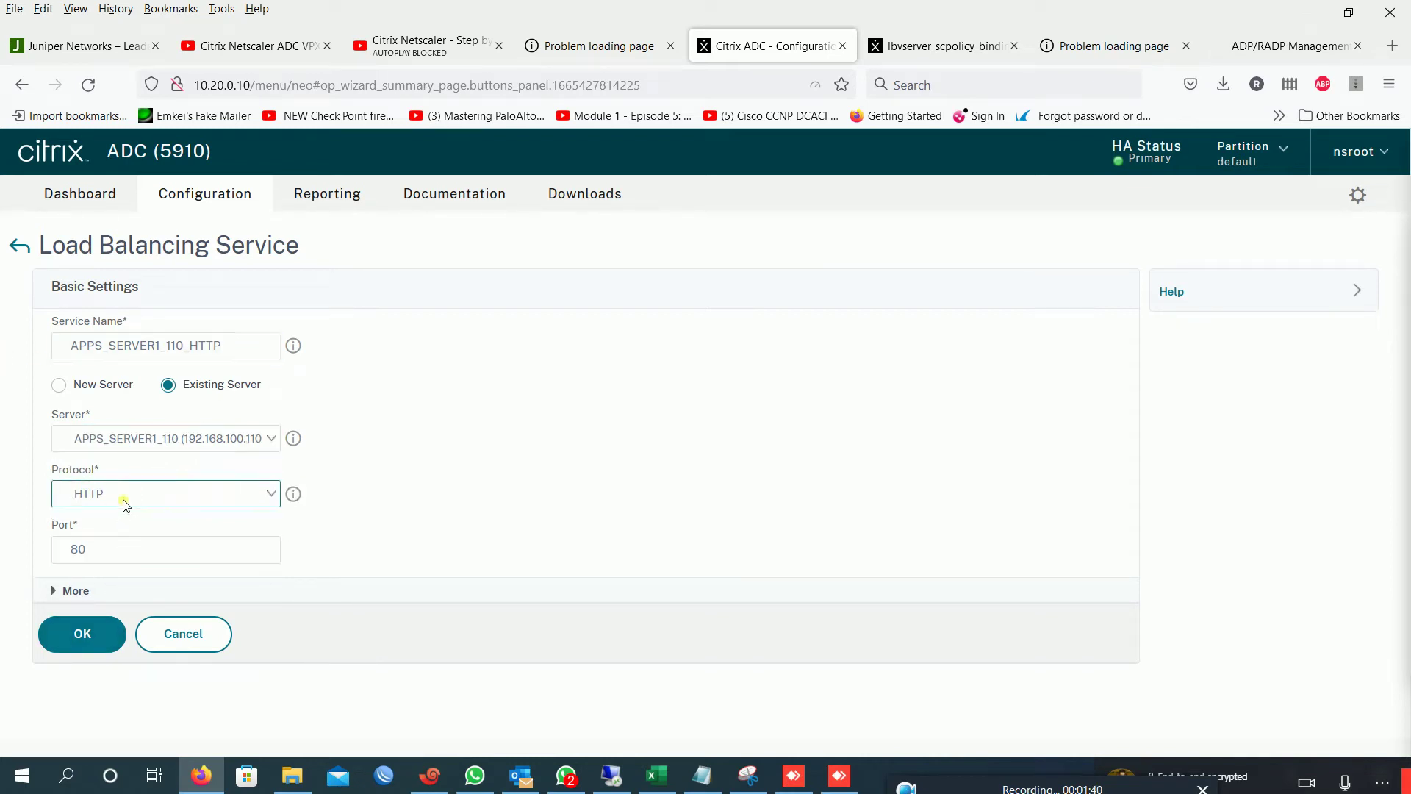
pyautogui.scroll(-3, 149, 434)
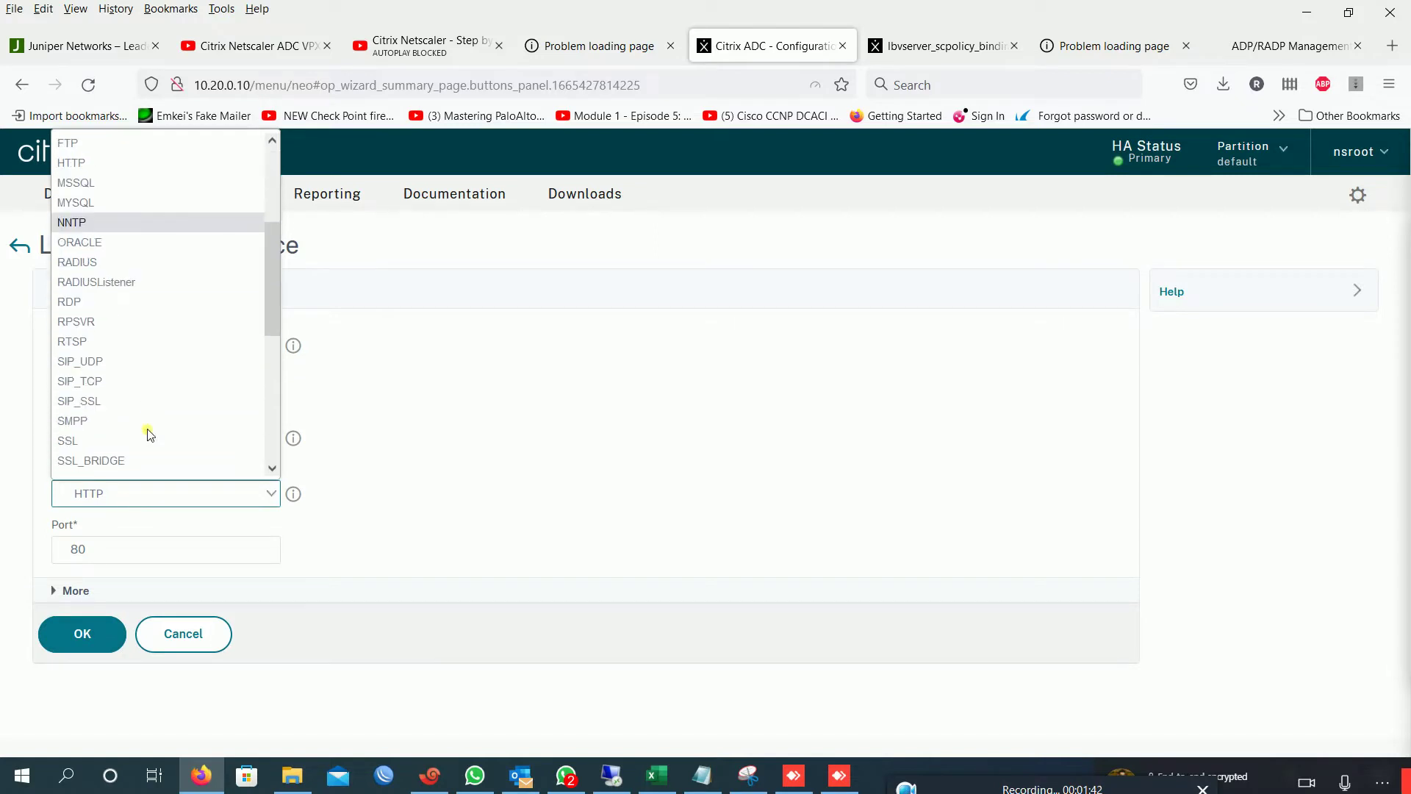
pyautogui.click(91, 441)
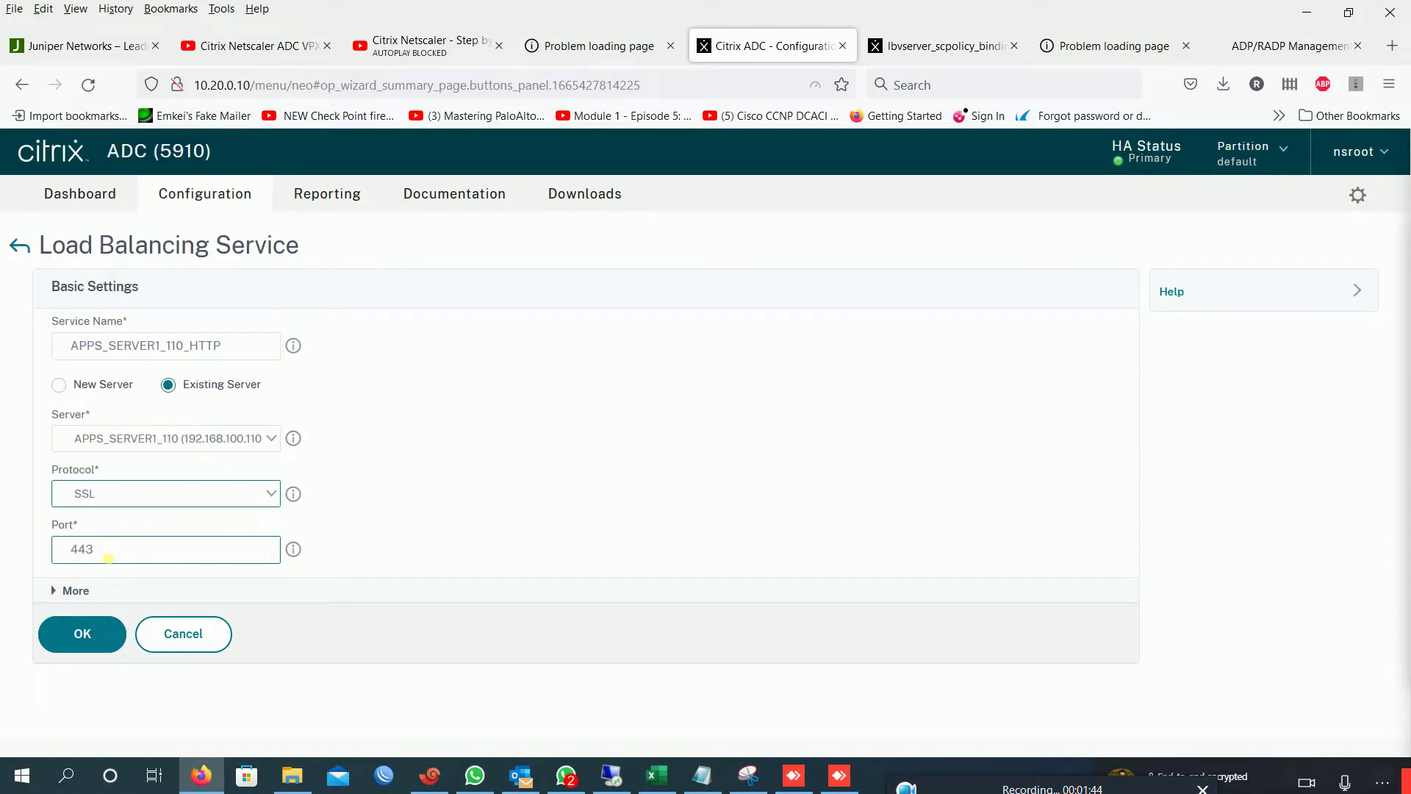
pyautogui.click(125, 499)
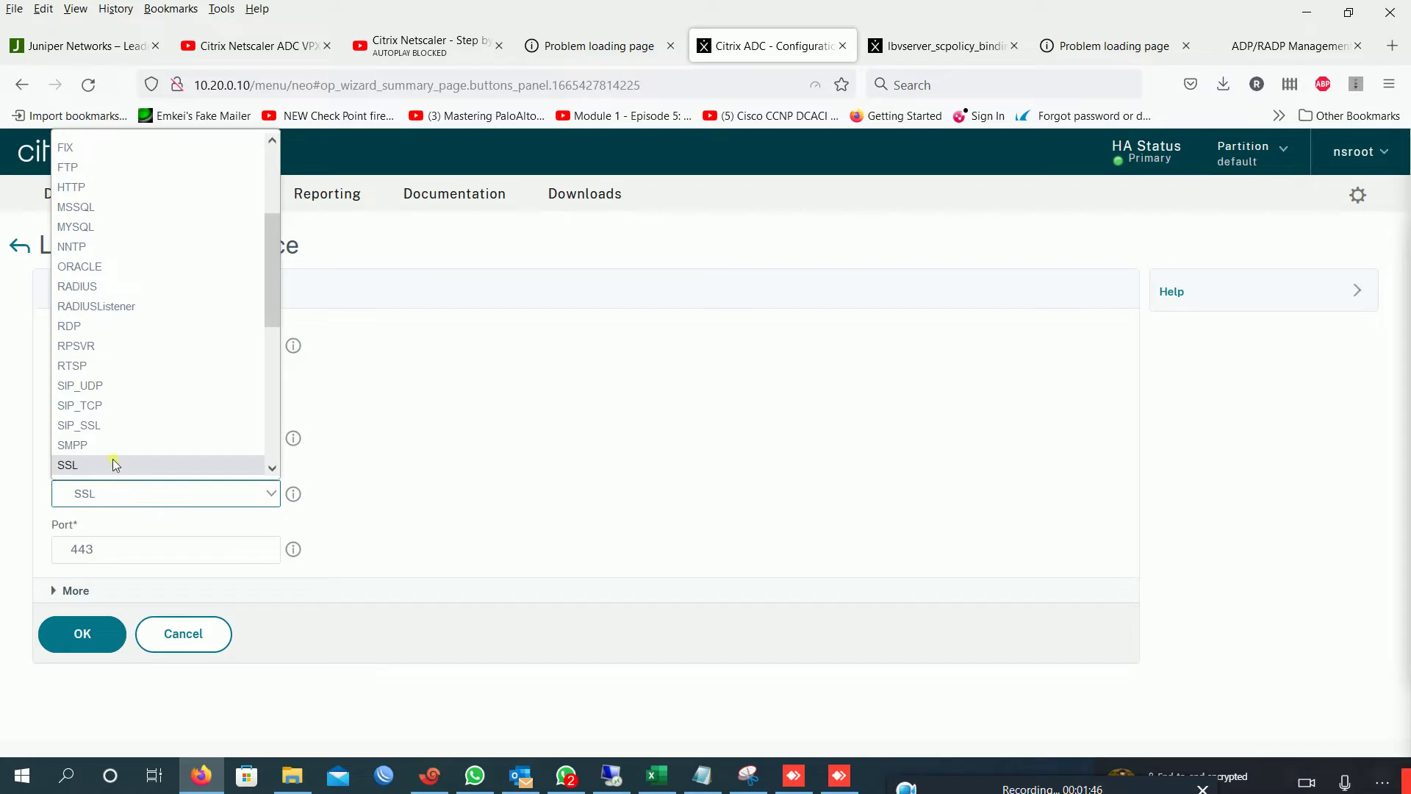
pyautogui.click(86, 188)
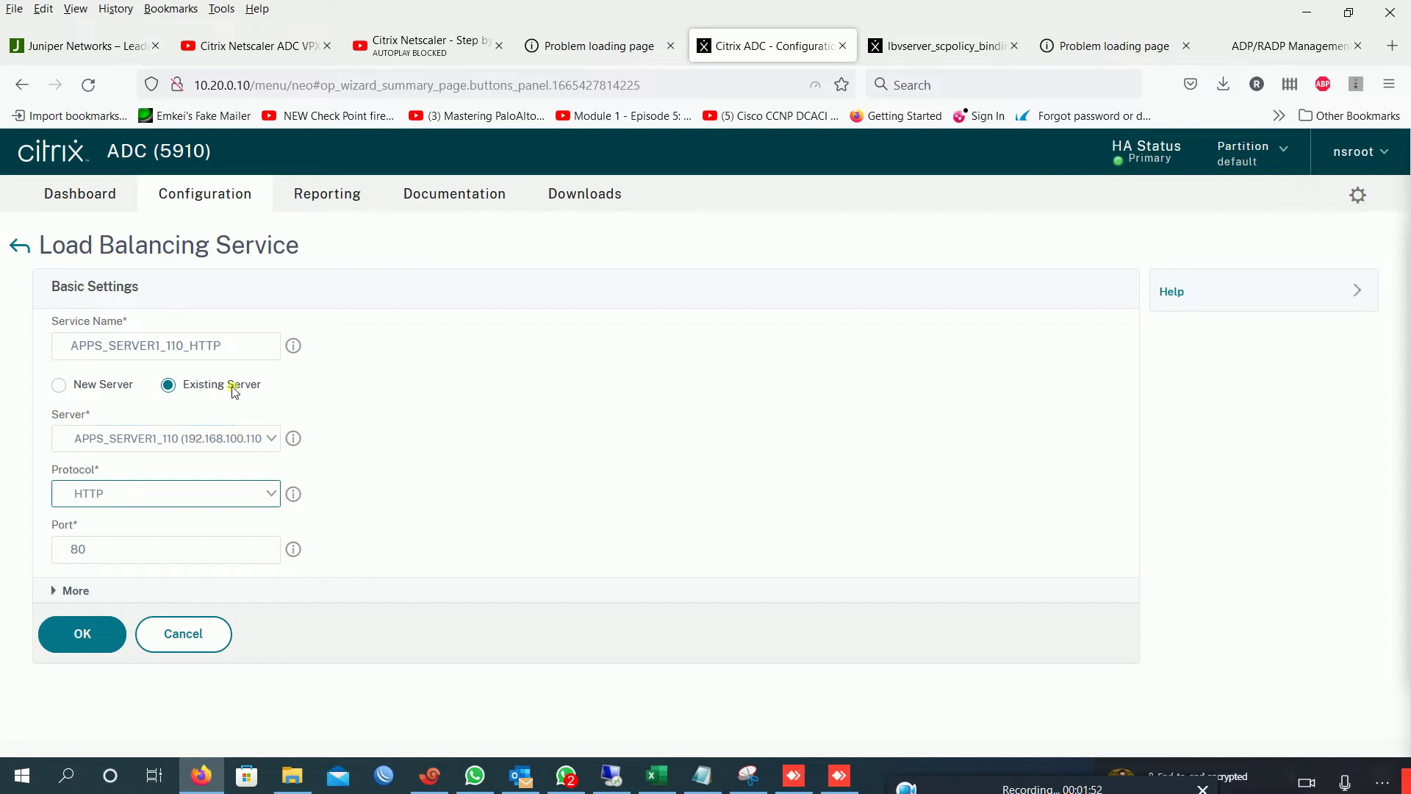
# Create the APPS_SERVER1_110_HTTP service and check its load balancing monitor binding before finishing.
pyautogui.click(109, 635)
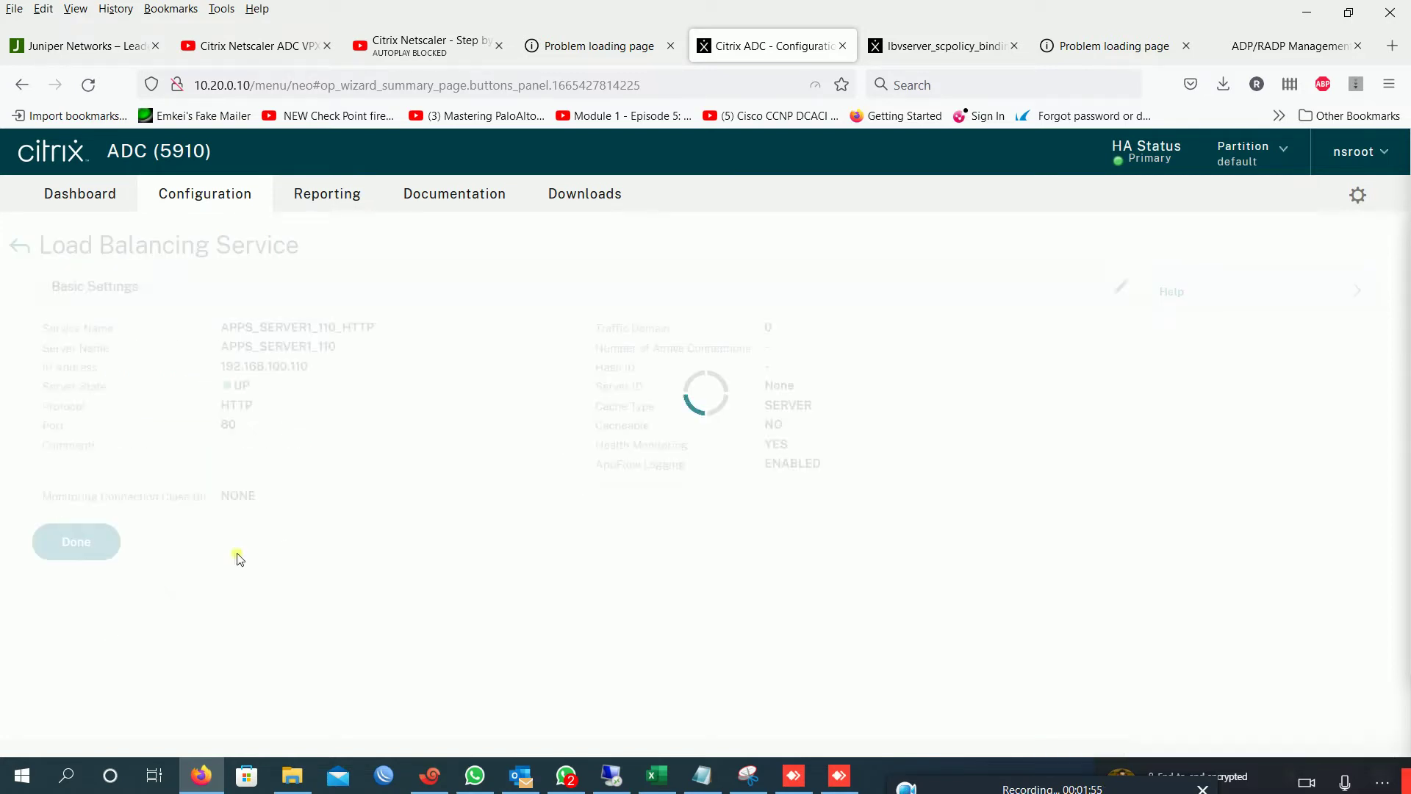
pyautogui.scroll(-2, 246, 556)
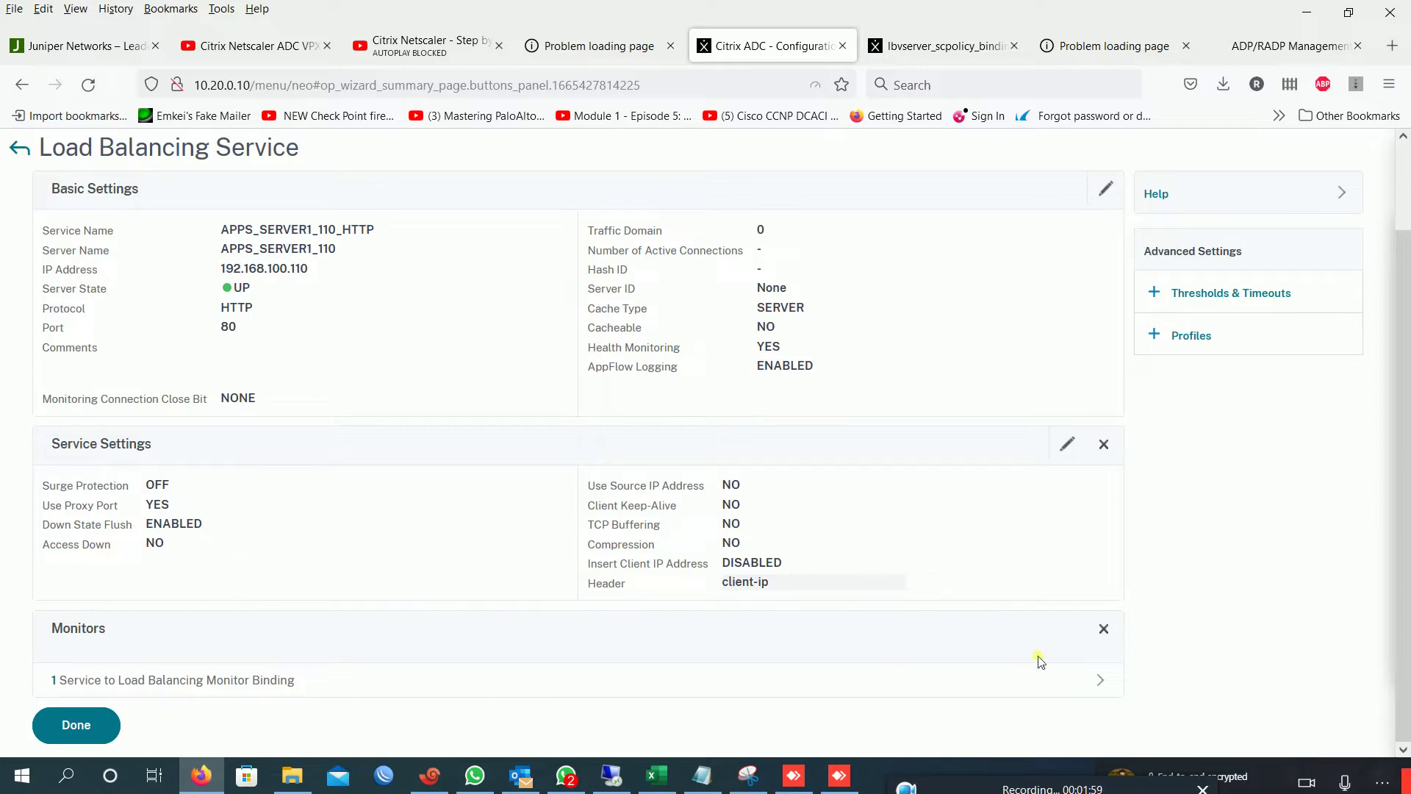
pyautogui.click(1103, 682)
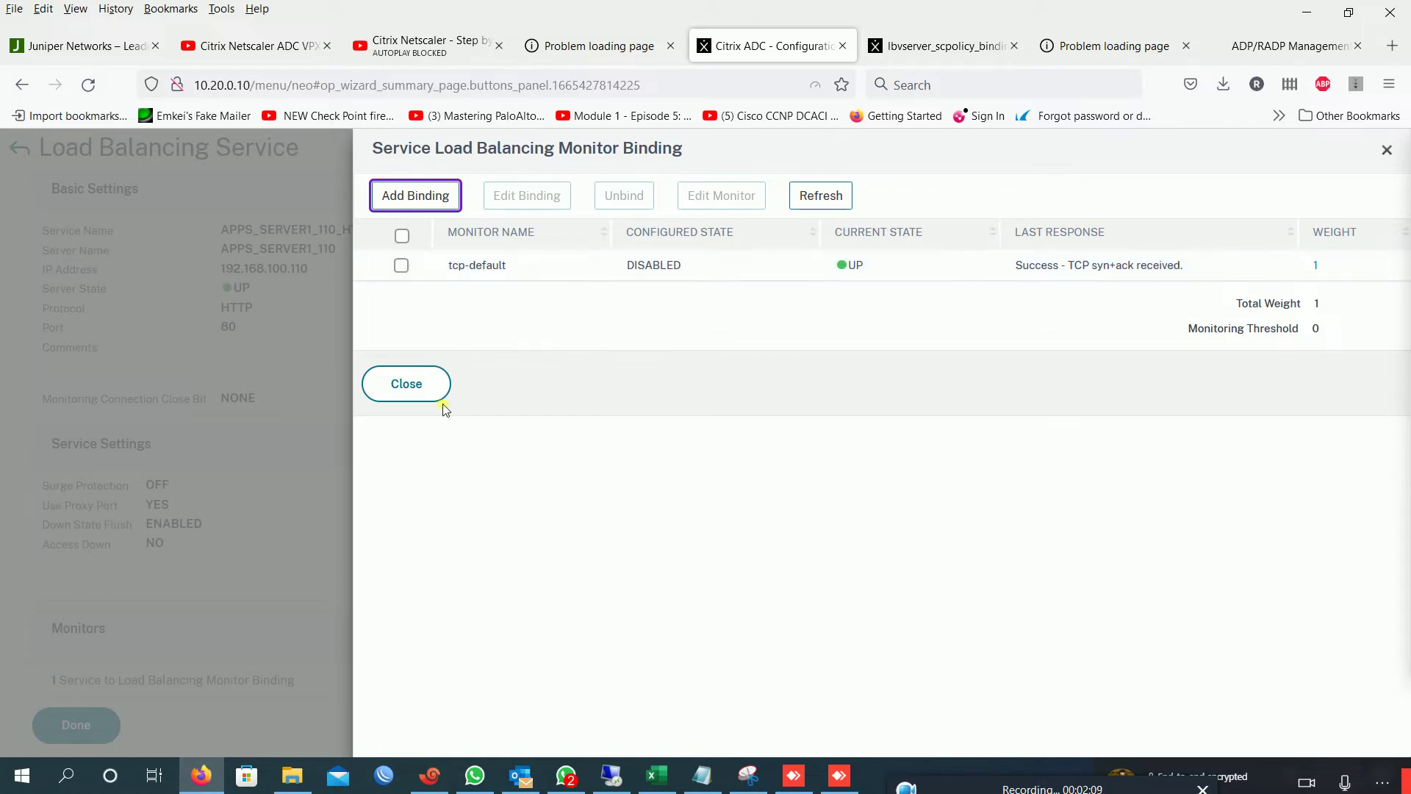
pyautogui.click(408, 395)
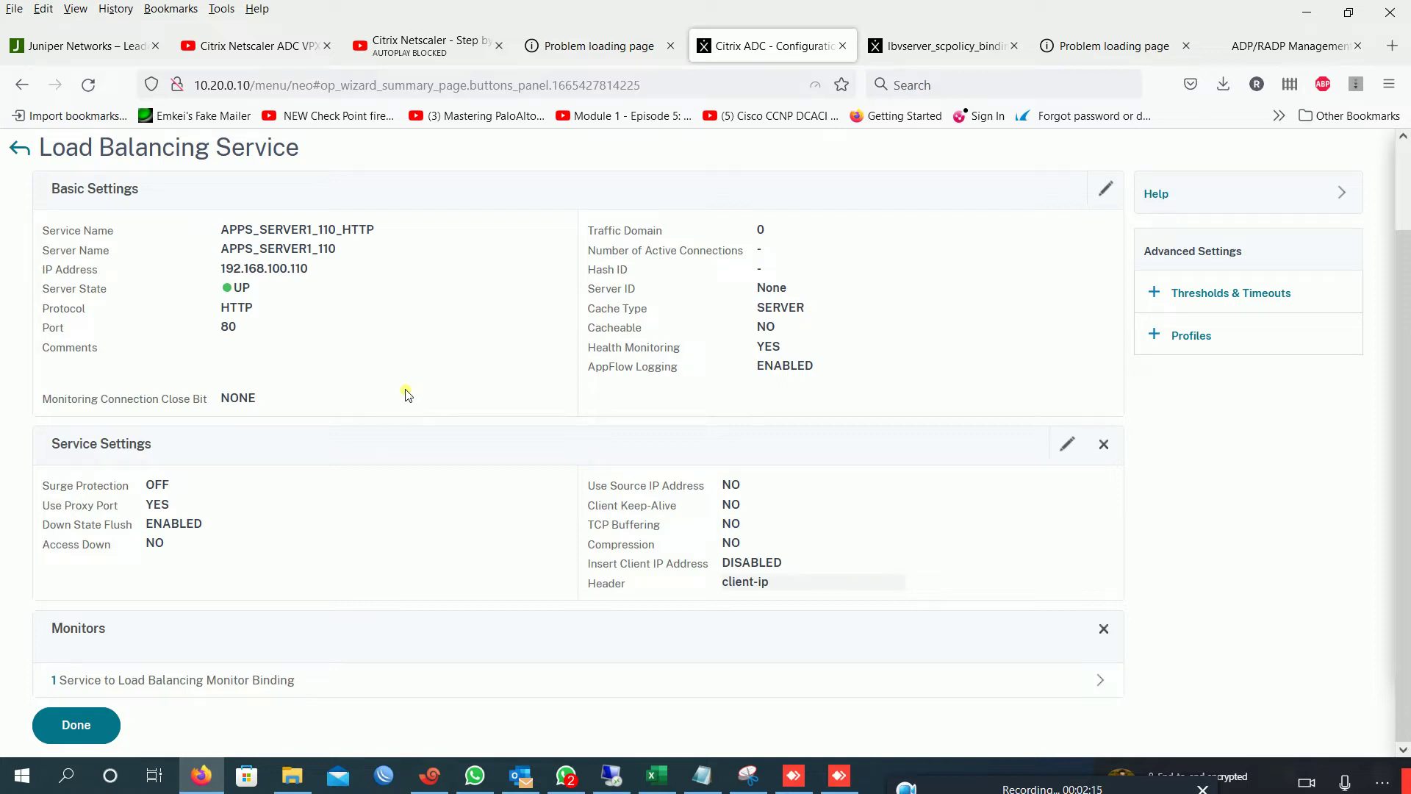
pyautogui.click(110, 726)
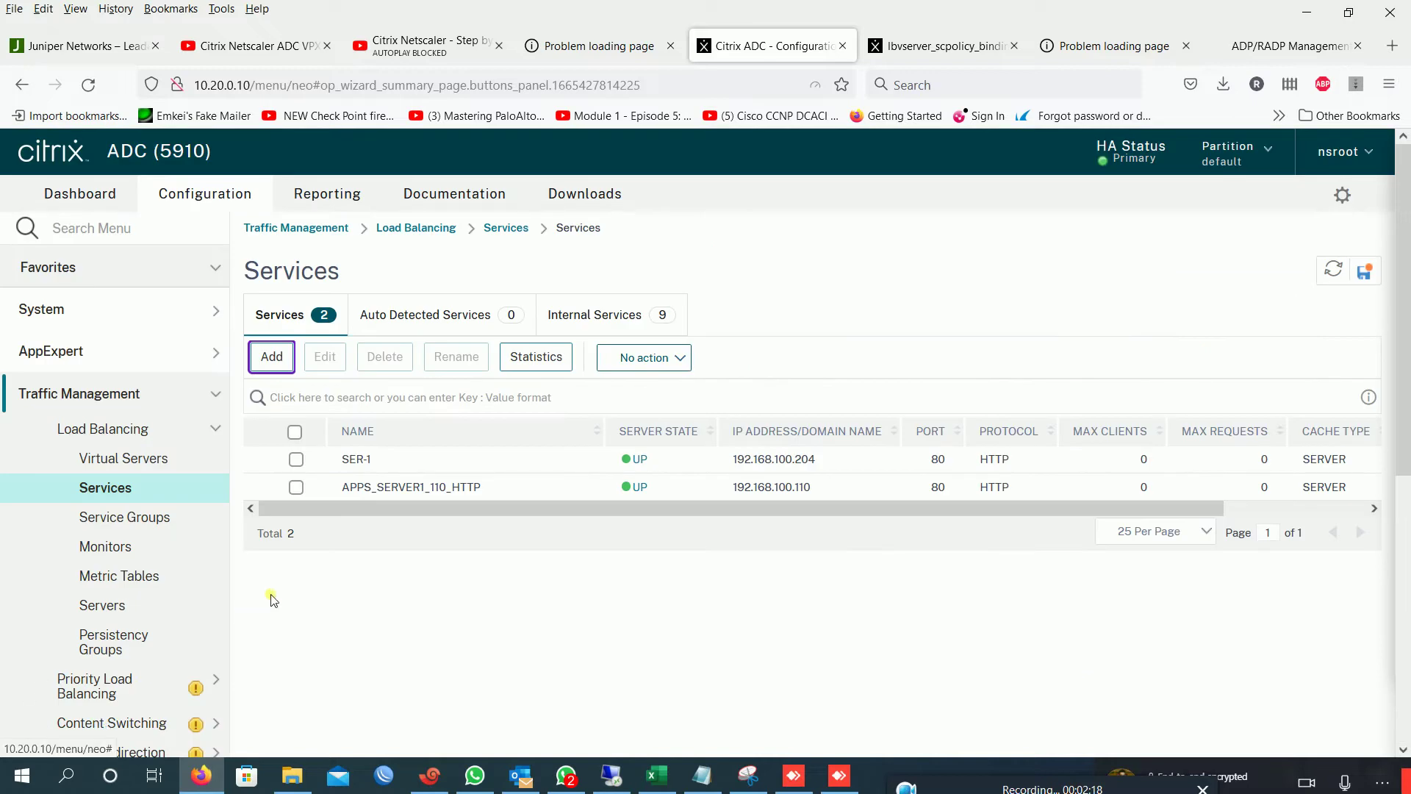
# Start another load balancing service, reusing the copied name edited to APPS_SERVER2_111_HTTP.
pyautogui.click(272, 357)
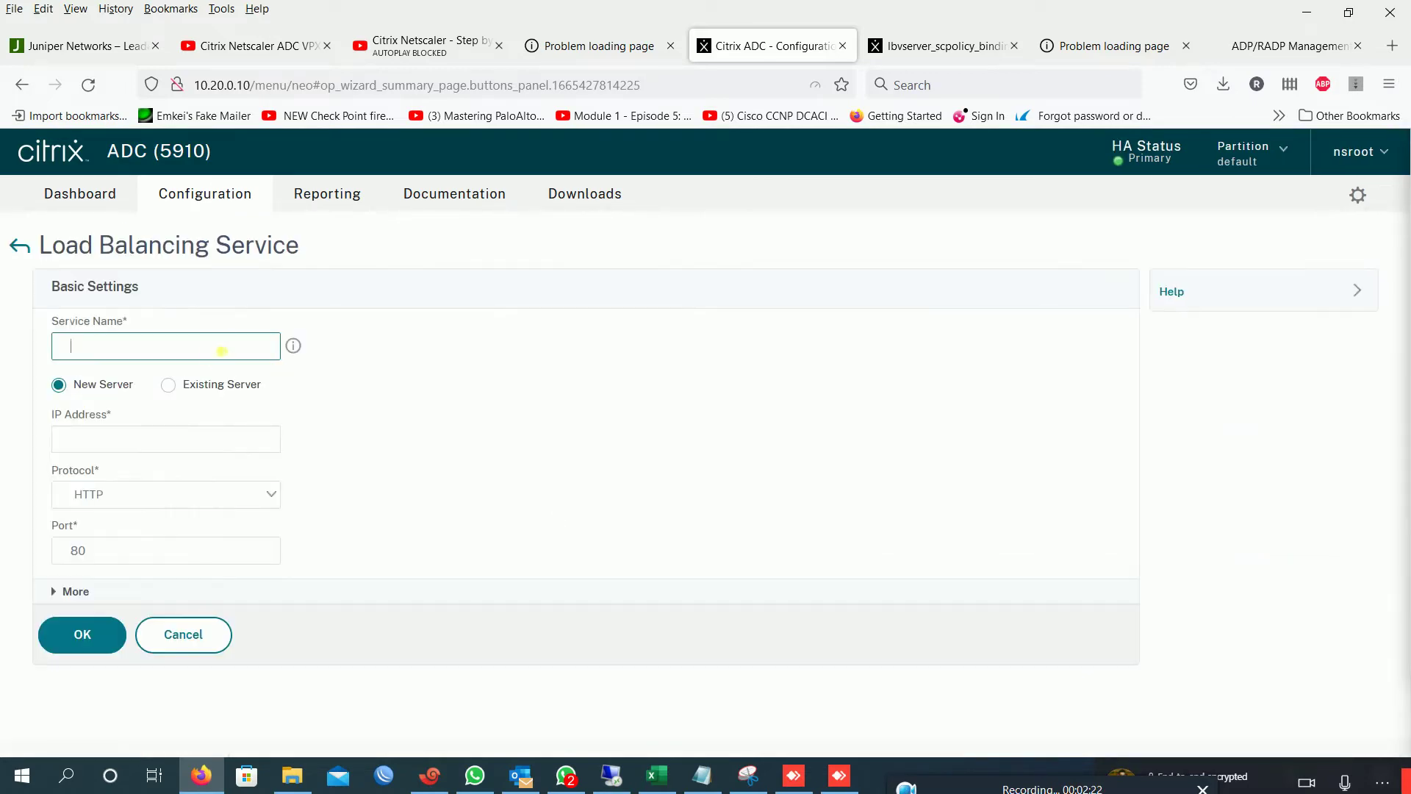
pyautogui.hotkey('ctrl', 'v')
pyautogui.press('BackSpace')
pyautogui.write('1')
pyautogui.press('Left')
pyautogui.press('Left')
pyautogui.press('Left')
pyautogui.press('Left')
pyautogui.press('BackSpace')
pyautogui.write('2')
# Assign the existing server APPS_SERVER2_111 to the new service, create it, and clear its selection in the service list.
pyautogui.click(169, 385)
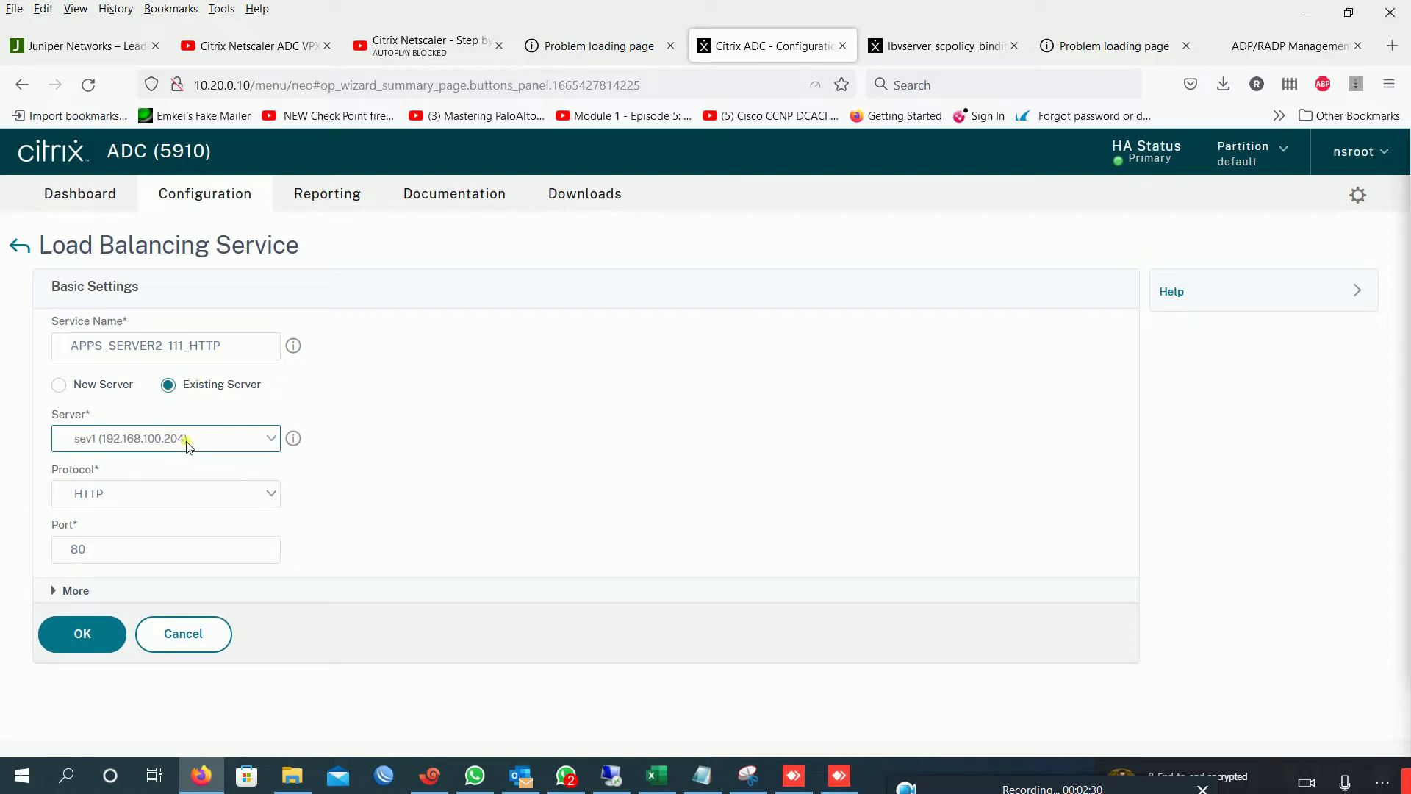
pyautogui.click(188, 445)
pyautogui.click(175, 506)
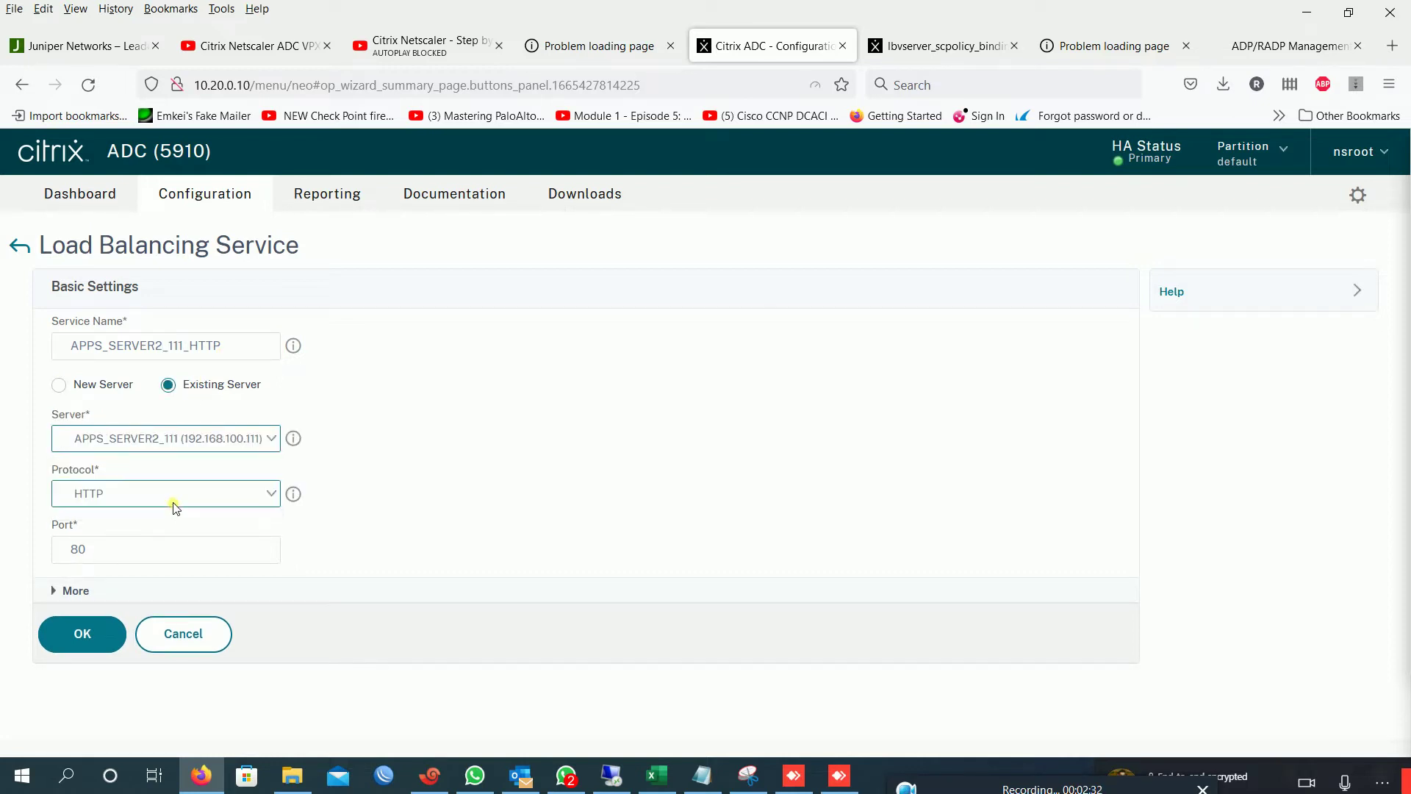
pyautogui.click(167, 550)
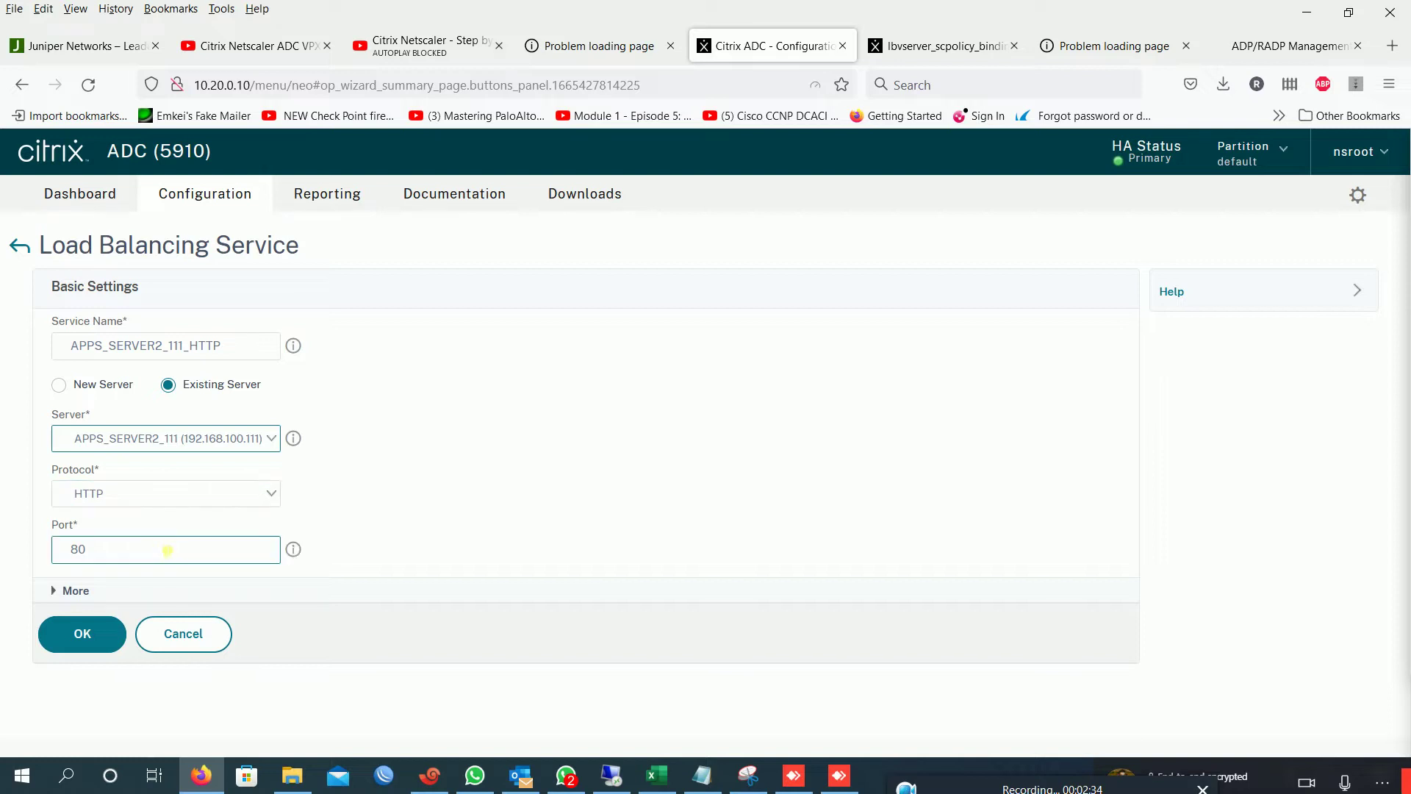
pyautogui.click(83, 632)
pyautogui.scroll(-2, 491, 554)
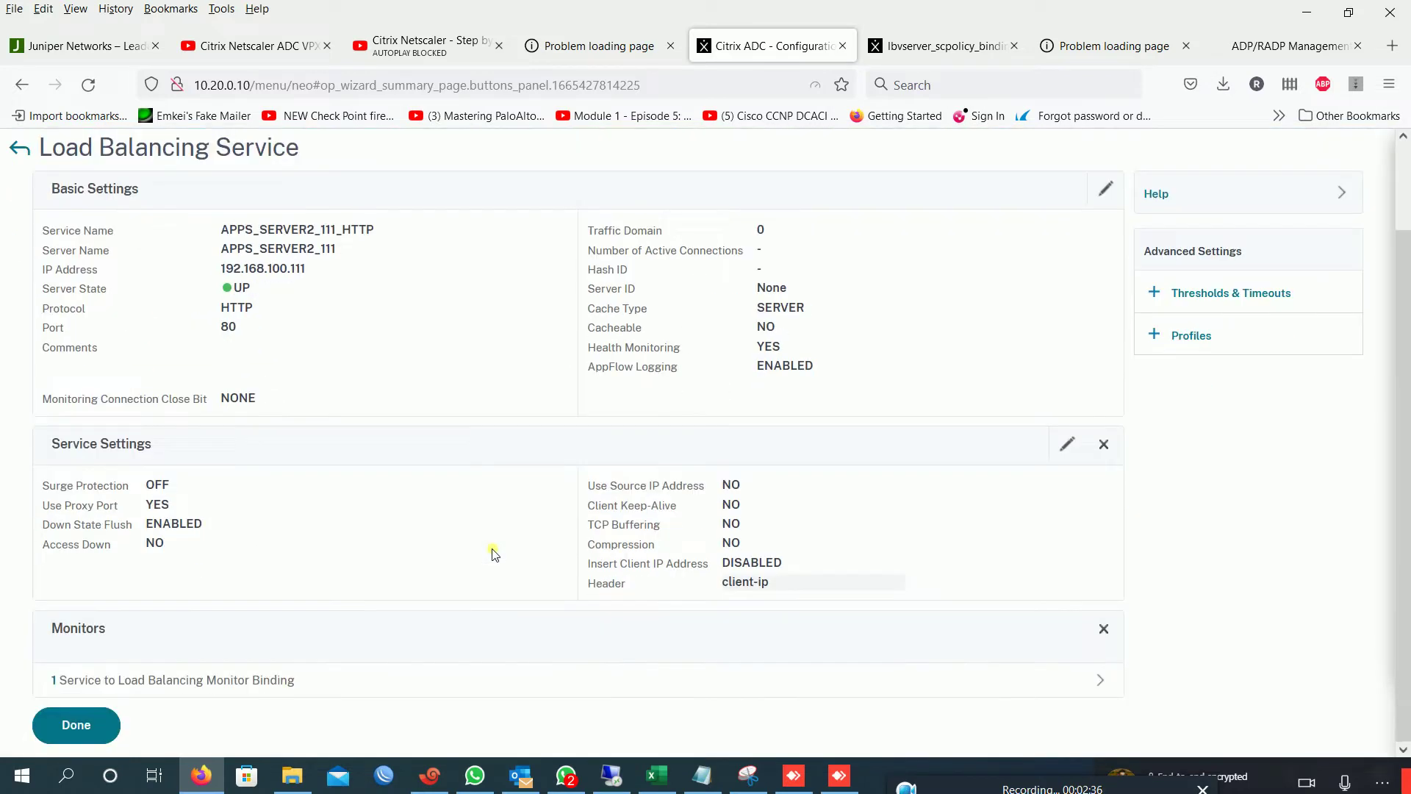
pyautogui.click(100, 728)
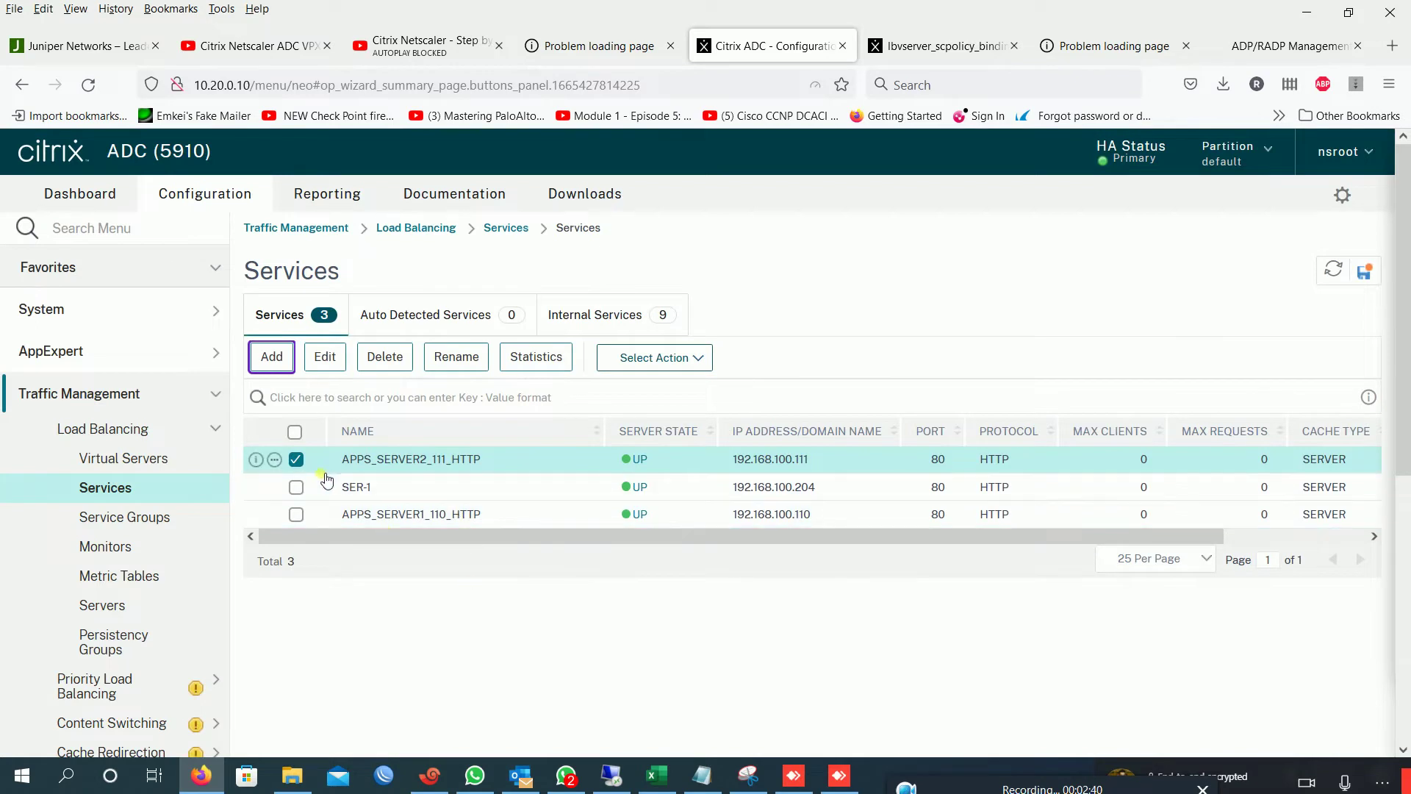
pyautogui.click(295, 458)
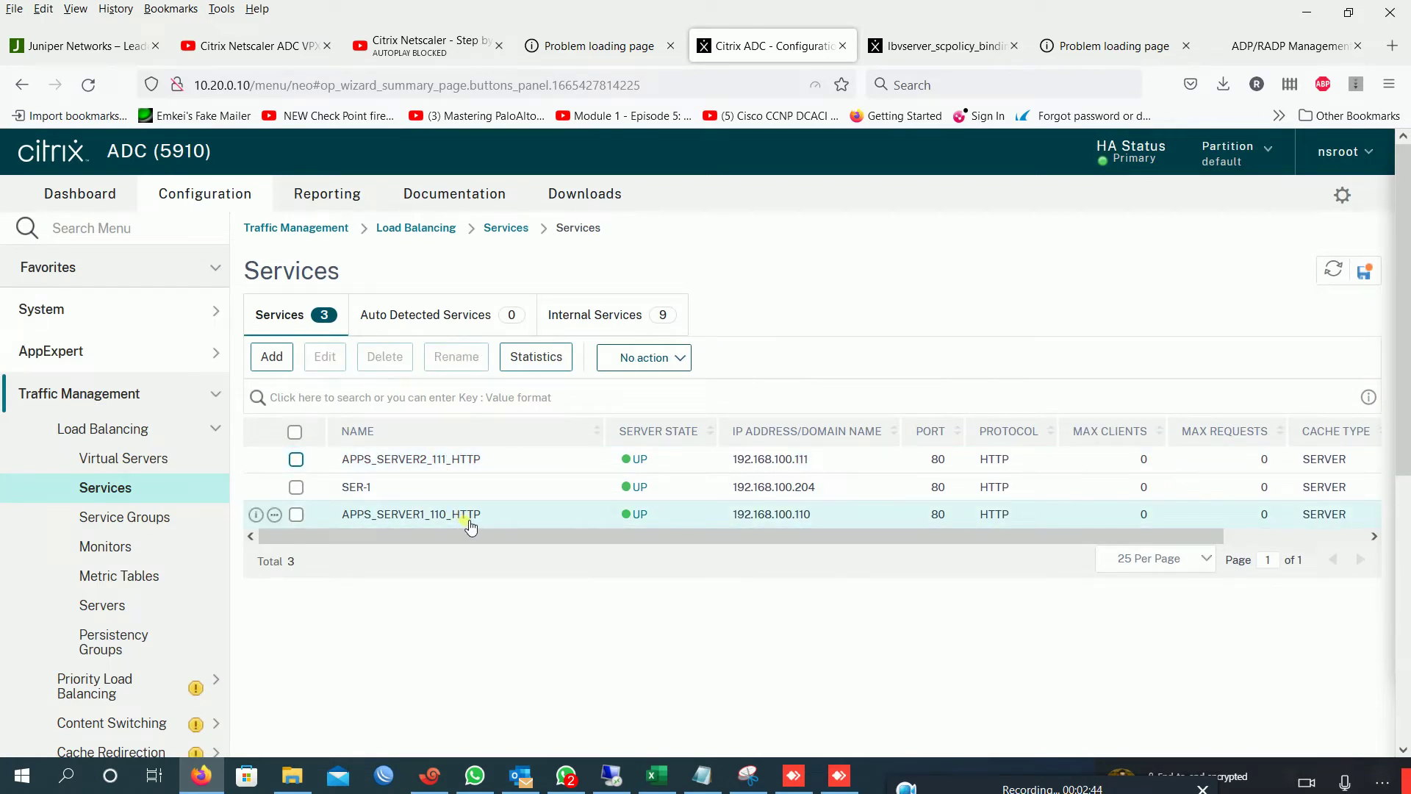
# Start a new load balancing virtual server and name it APPS_SERVER_VIP_205, reusing the copied service name.
pyautogui.click(147, 461)
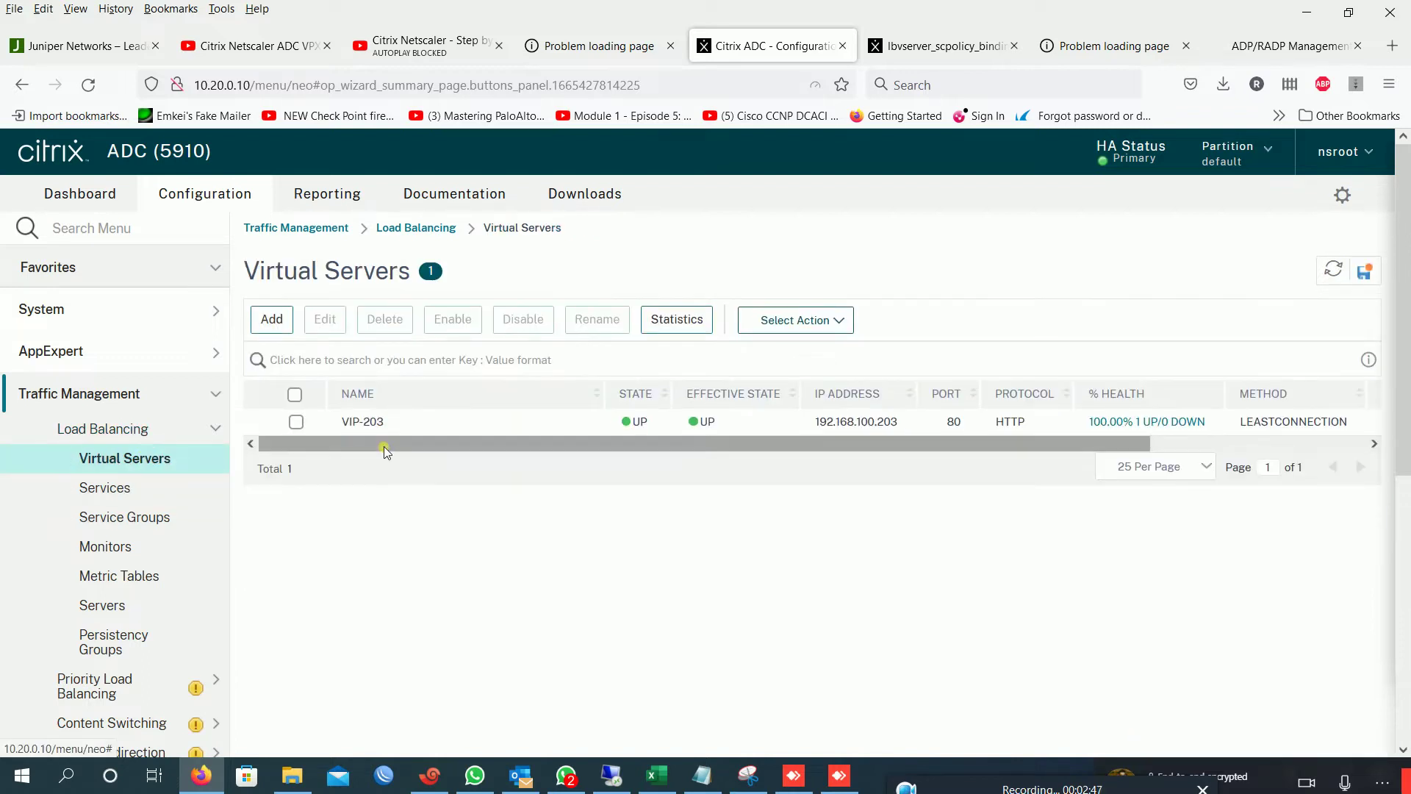
pyautogui.click(272, 319)
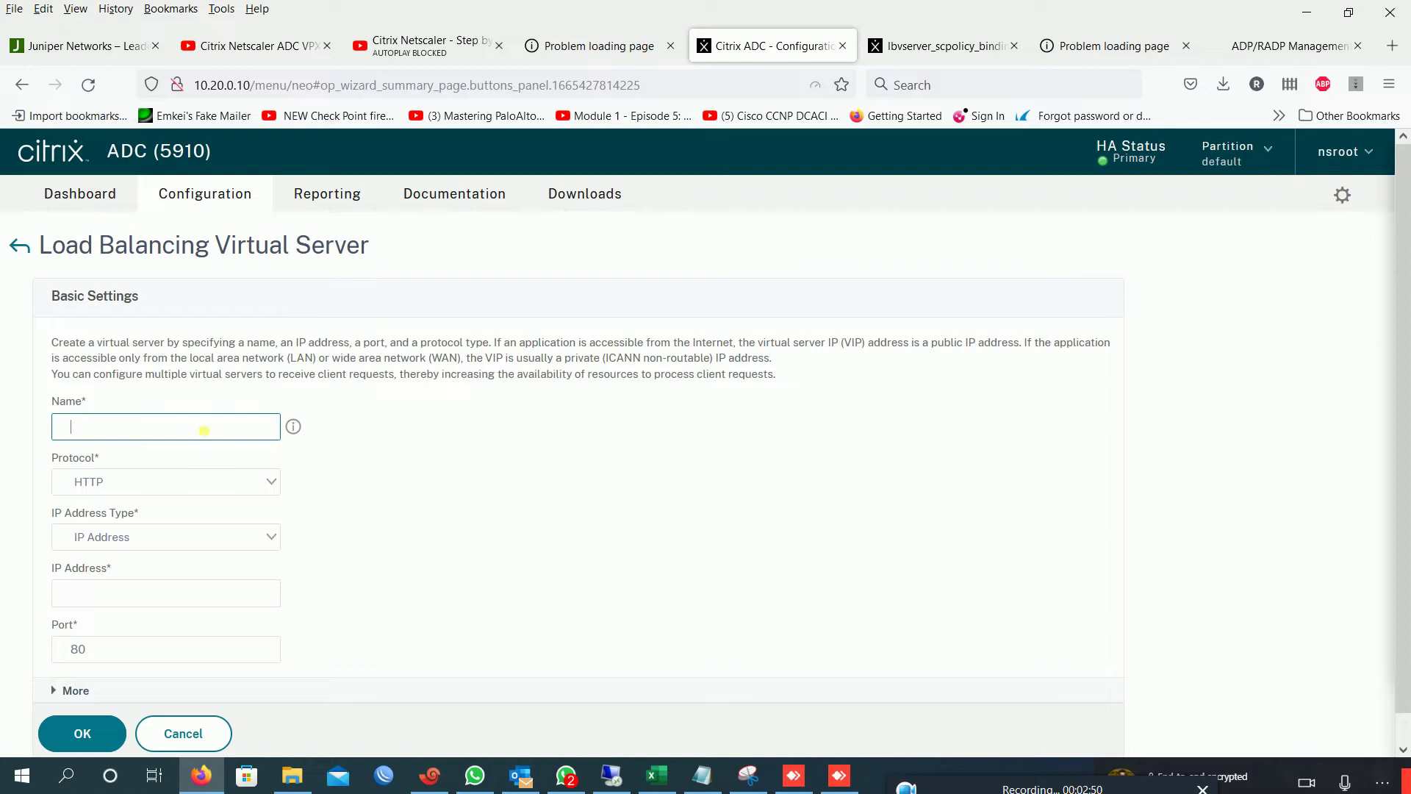
pyautogui.hotkey('ctrl', 'v')
pyautogui.press('BackSpace')
pyautogui.press('BackSpace')
pyautogui.press('BackSpace')
pyautogui.press('BackSpace')
pyautogui.press('BackSpace')
pyautogui.press('BackSpace')
pyautogui.press('BackSpace')
pyautogui.press('BackSpace')
pyautogui.press('BackSpace')
pyautogui.write('_VIP_20')
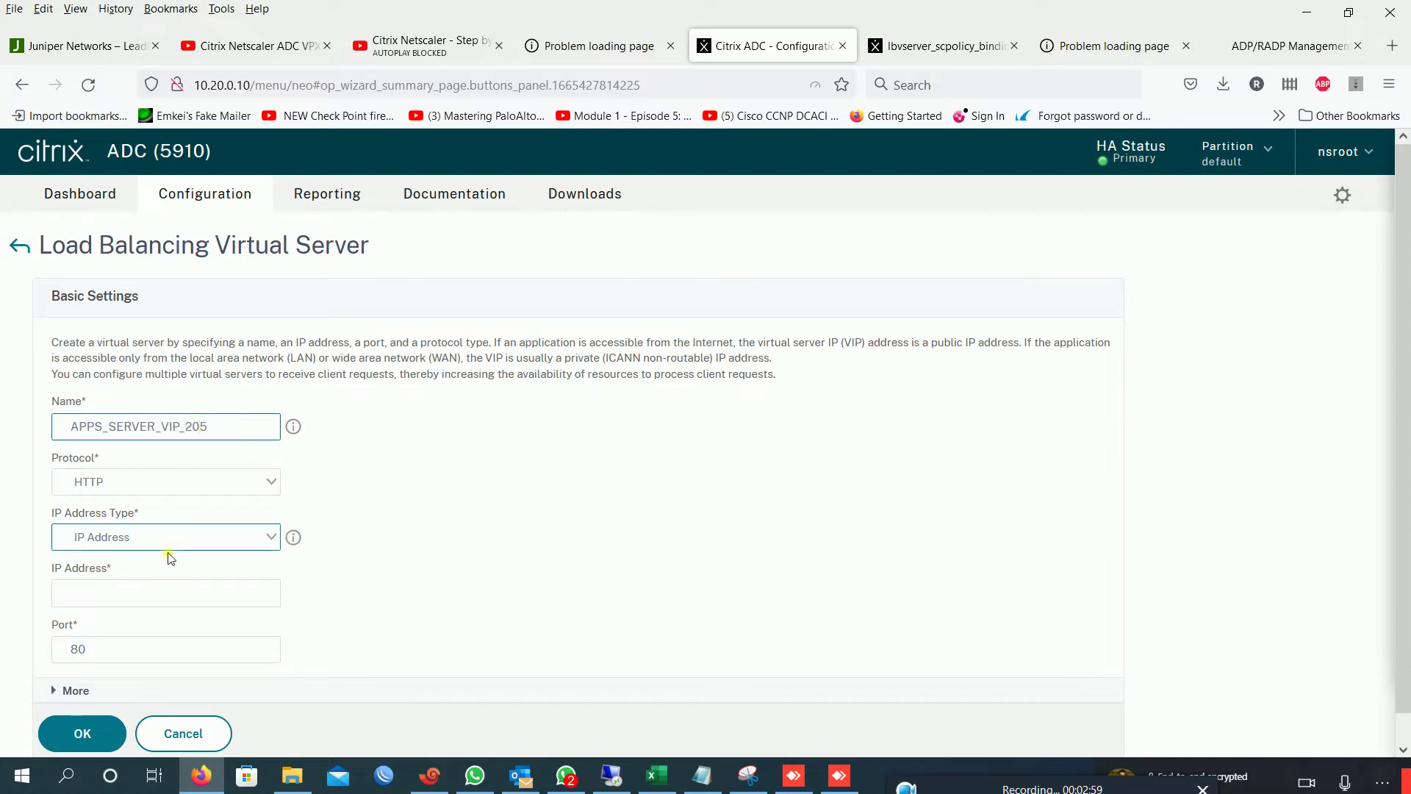
# Keep the HTTP protocol and IP Address type, assign the virtual server the address 192.168.100.205, and create it on port 80.
pyautogui.click(158, 484)
pyautogui.click(158, 485)
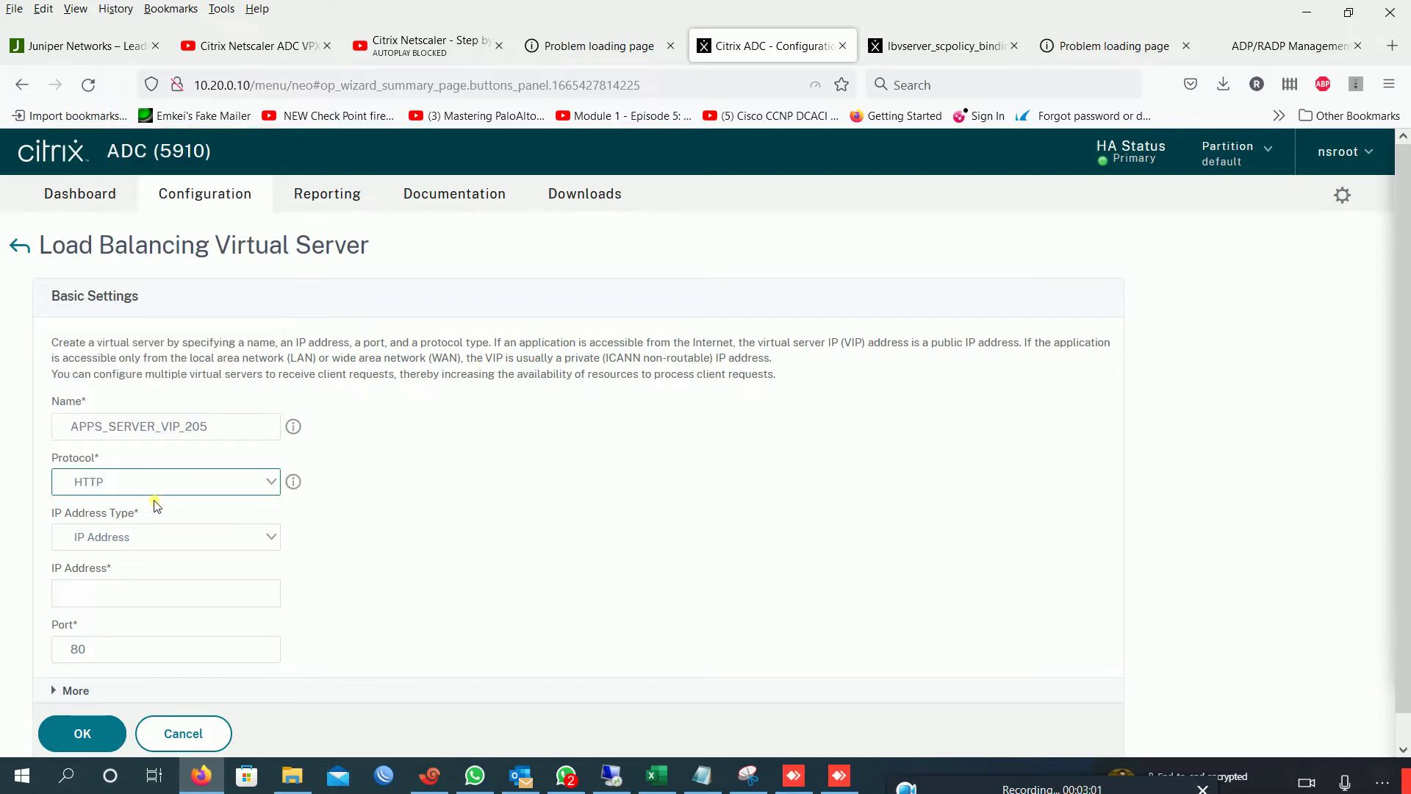
pyautogui.click(152, 536)
pyautogui.click(151, 537)
pyautogui.click(118, 599)
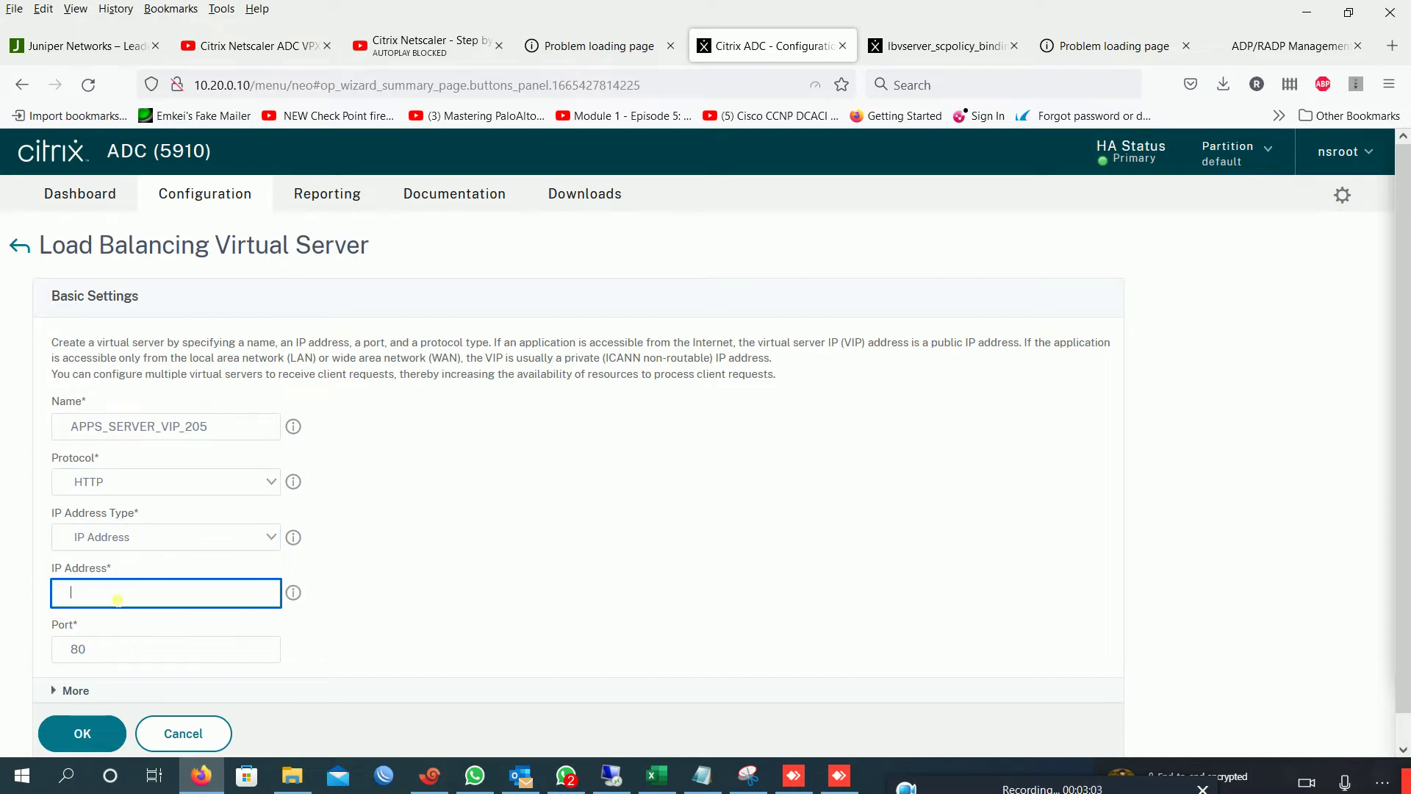
pyautogui.write('192.168.100.205')
pyautogui.scroll(-1, 257, 618)
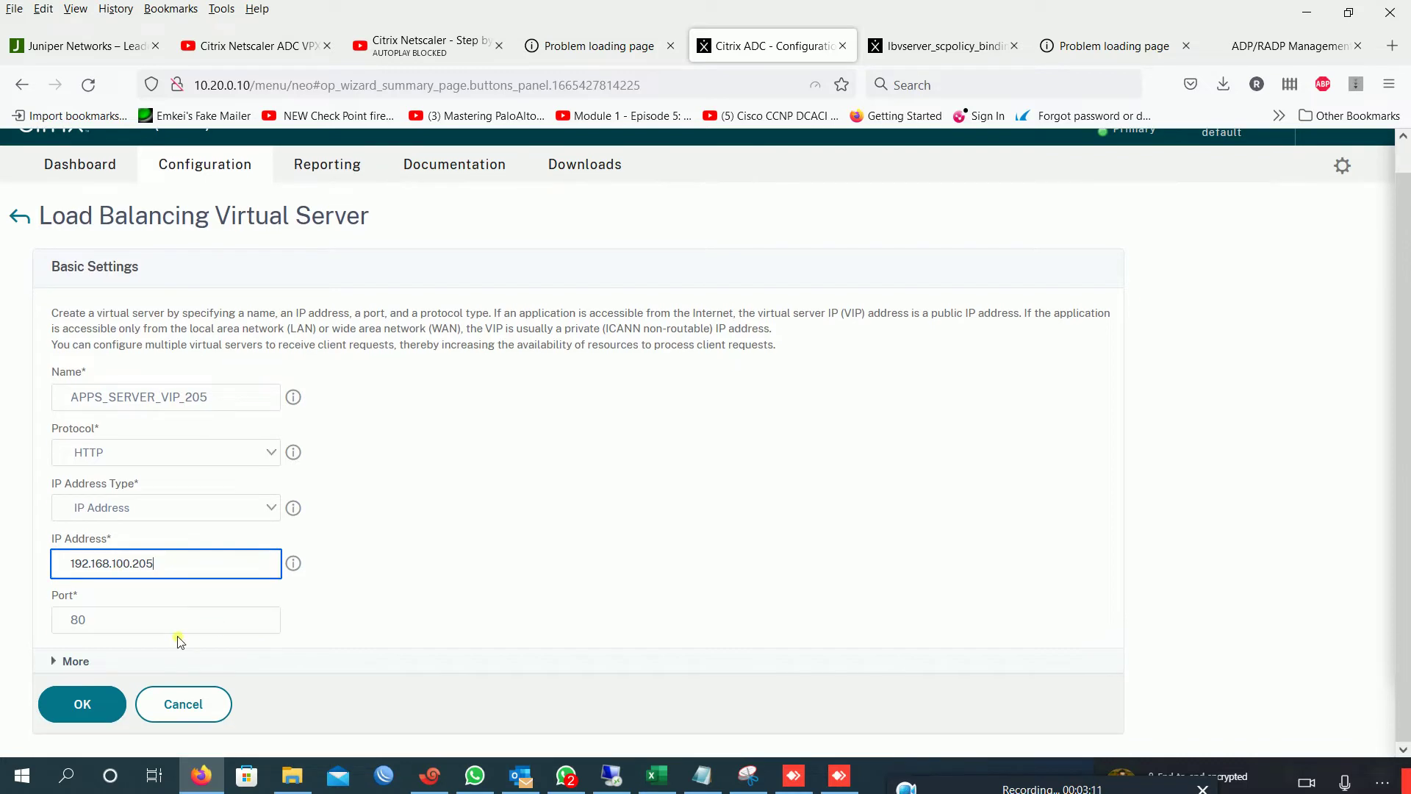
pyautogui.click(103, 704)
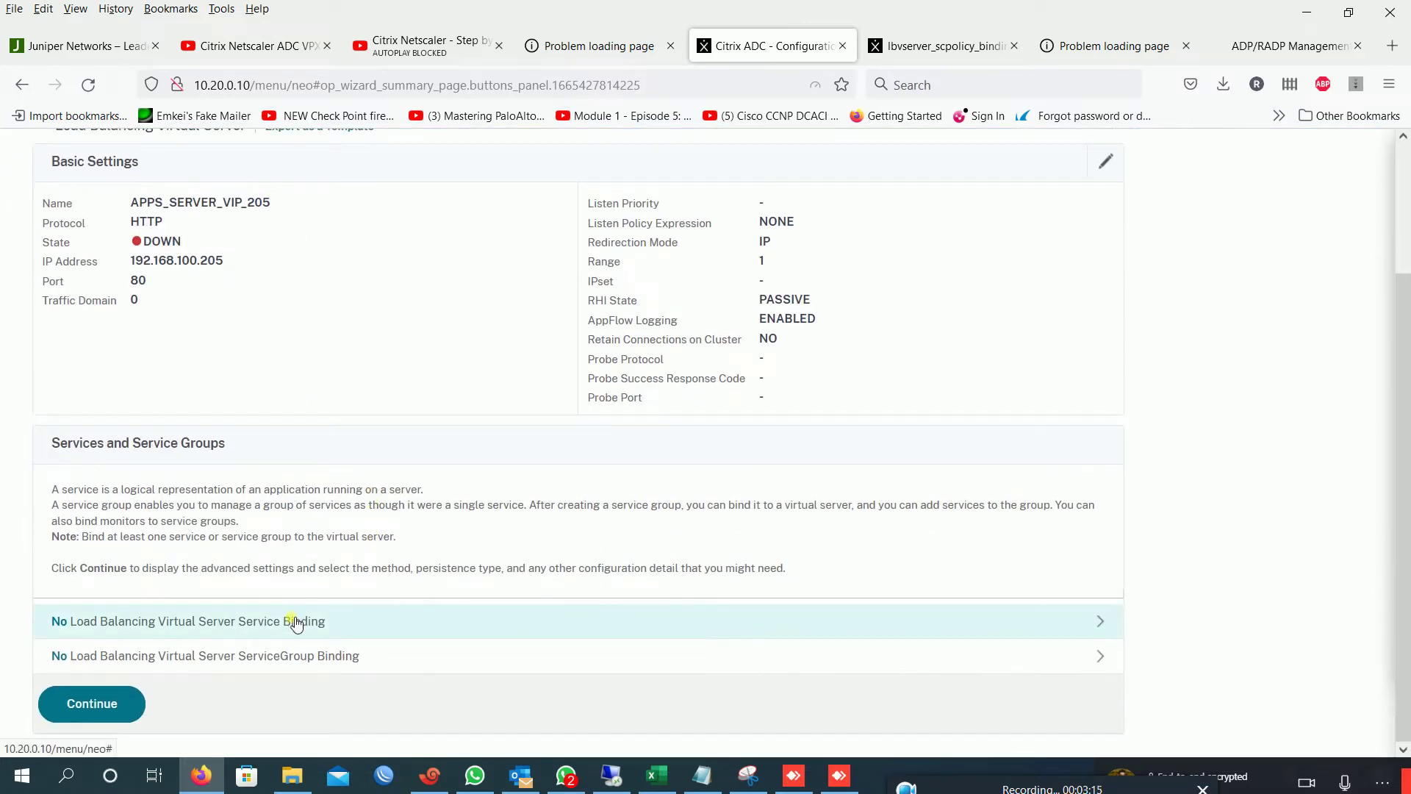
# Bind the services APPS_SERVER1_110_HTTP and APPS_SERVER2_111_HTTP to the new virtual server.
pyautogui.click(275, 617)
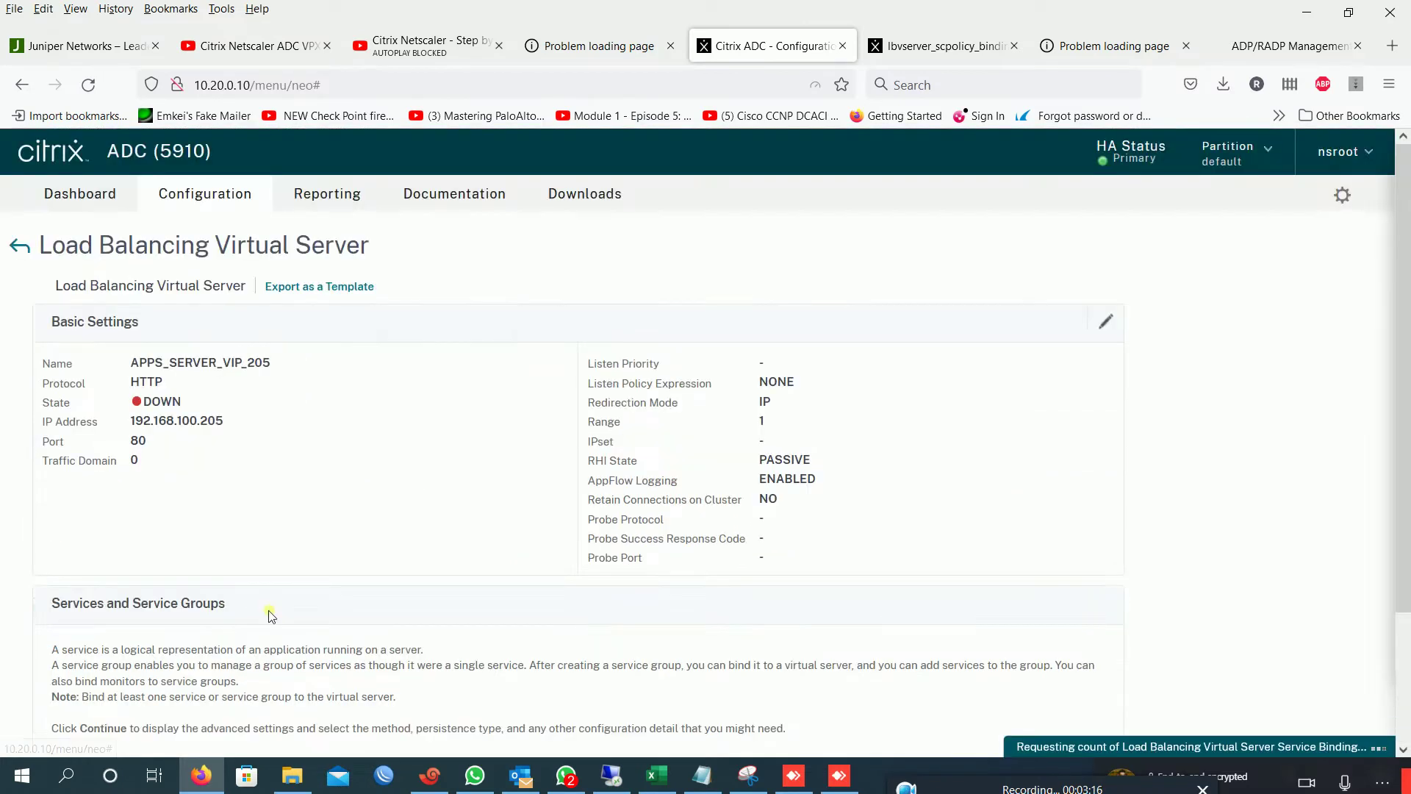
pyautogui.click(505, 300)
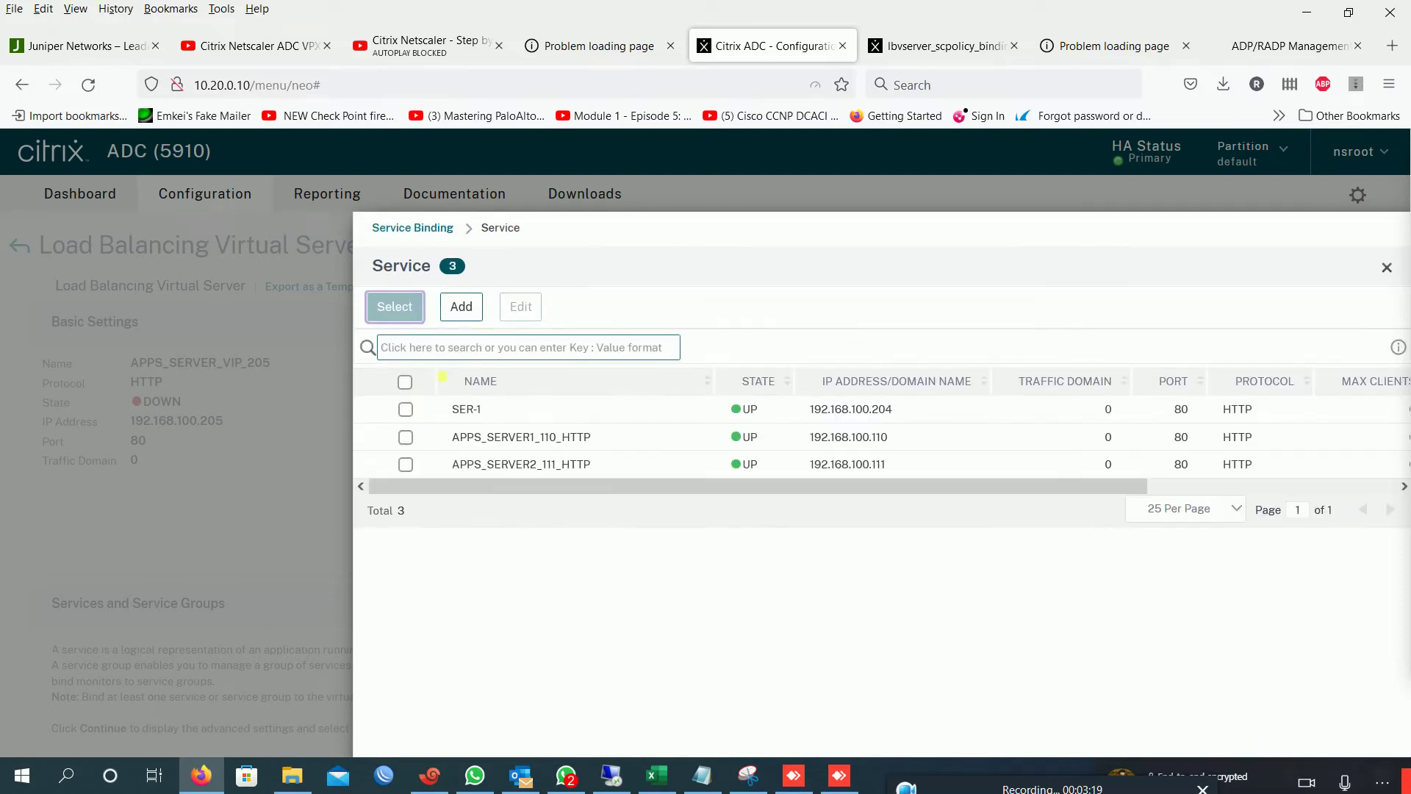
pyautogui.click(405, 437)
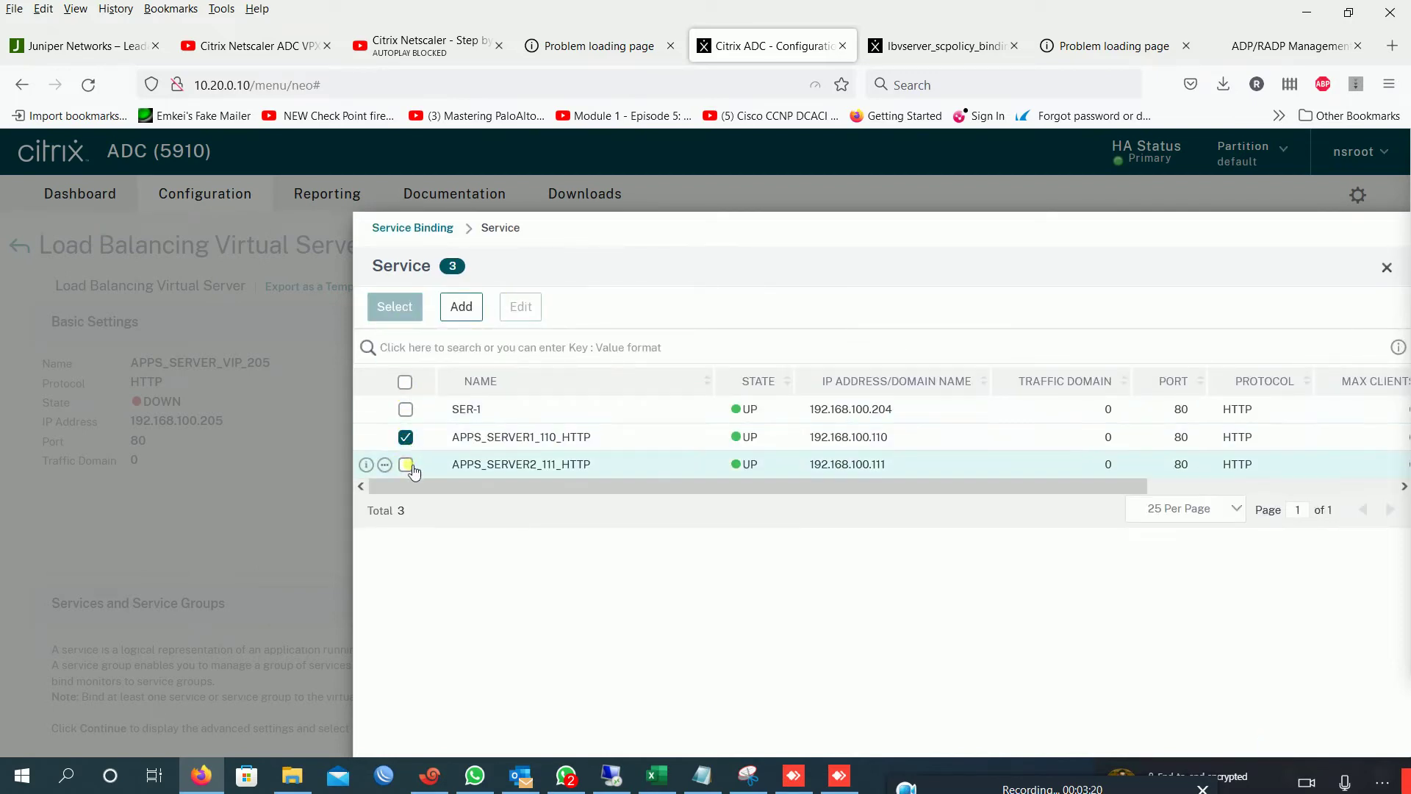
pyautogui.click(406, 463)
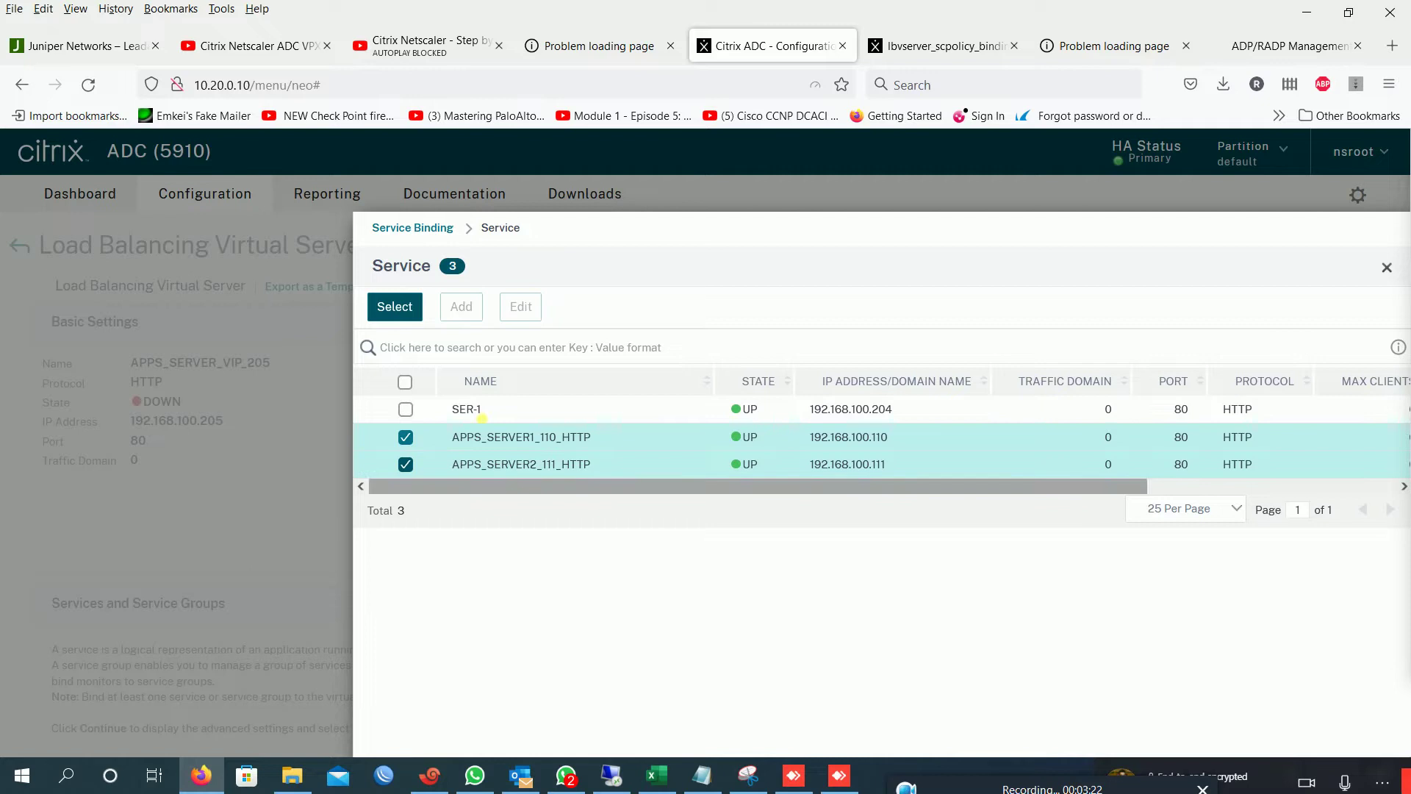
pyautogui.click(394, 307)
pyautogui.click(410, 464)
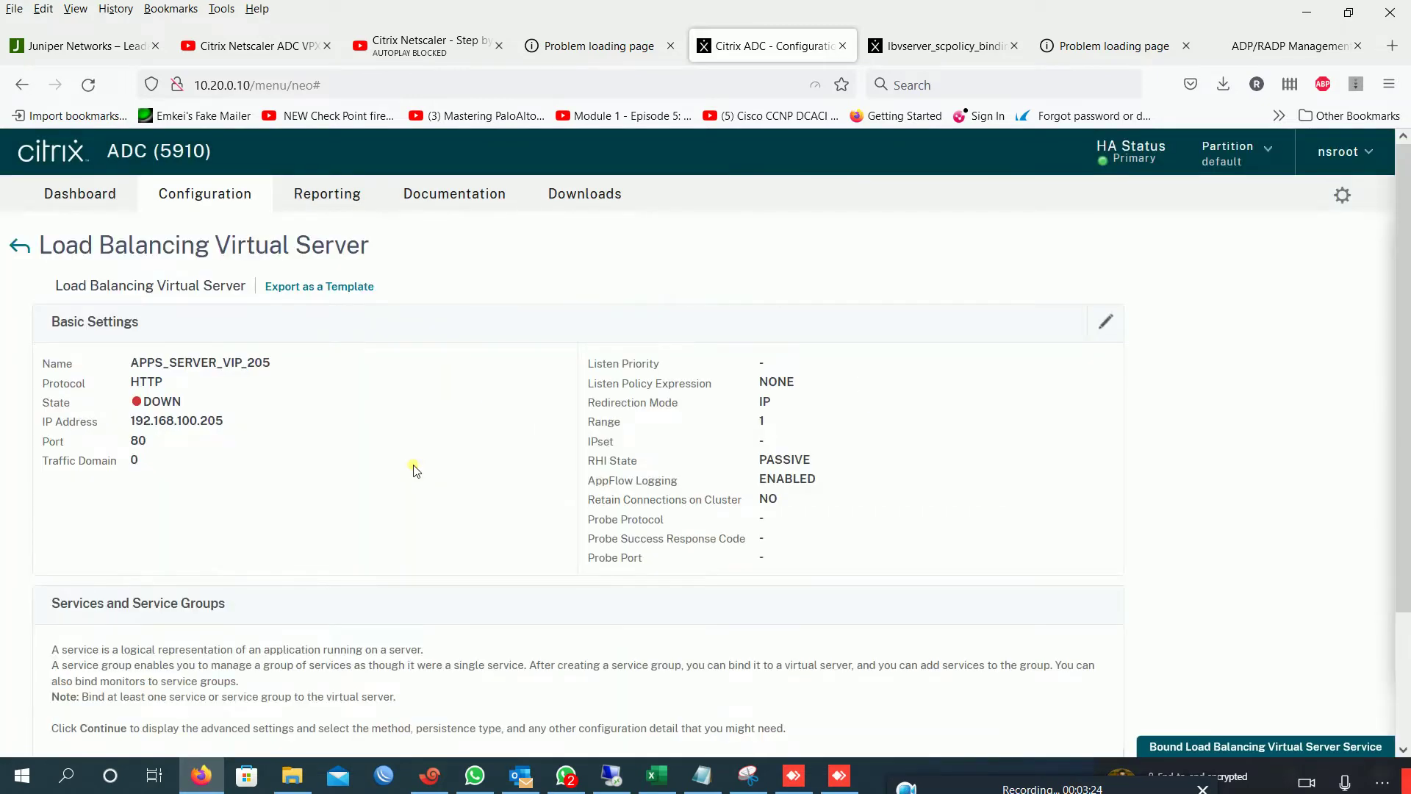
# Continue past the service bindings and finish the APPS_SERVER_VIP_205 setup with default advanced settings.
pyautogui.scroll(-2, 414, 471)
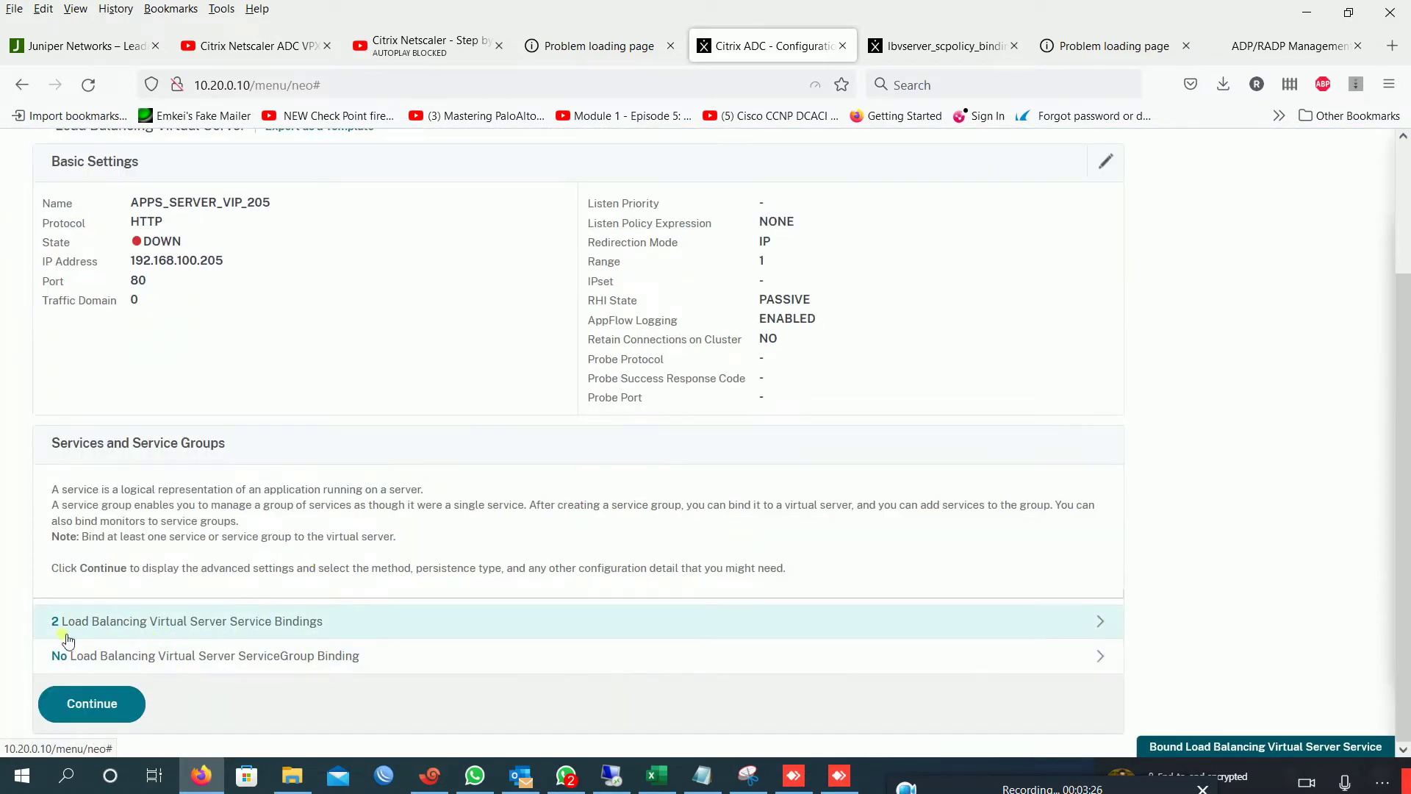
pyautogui.click(125, 700)
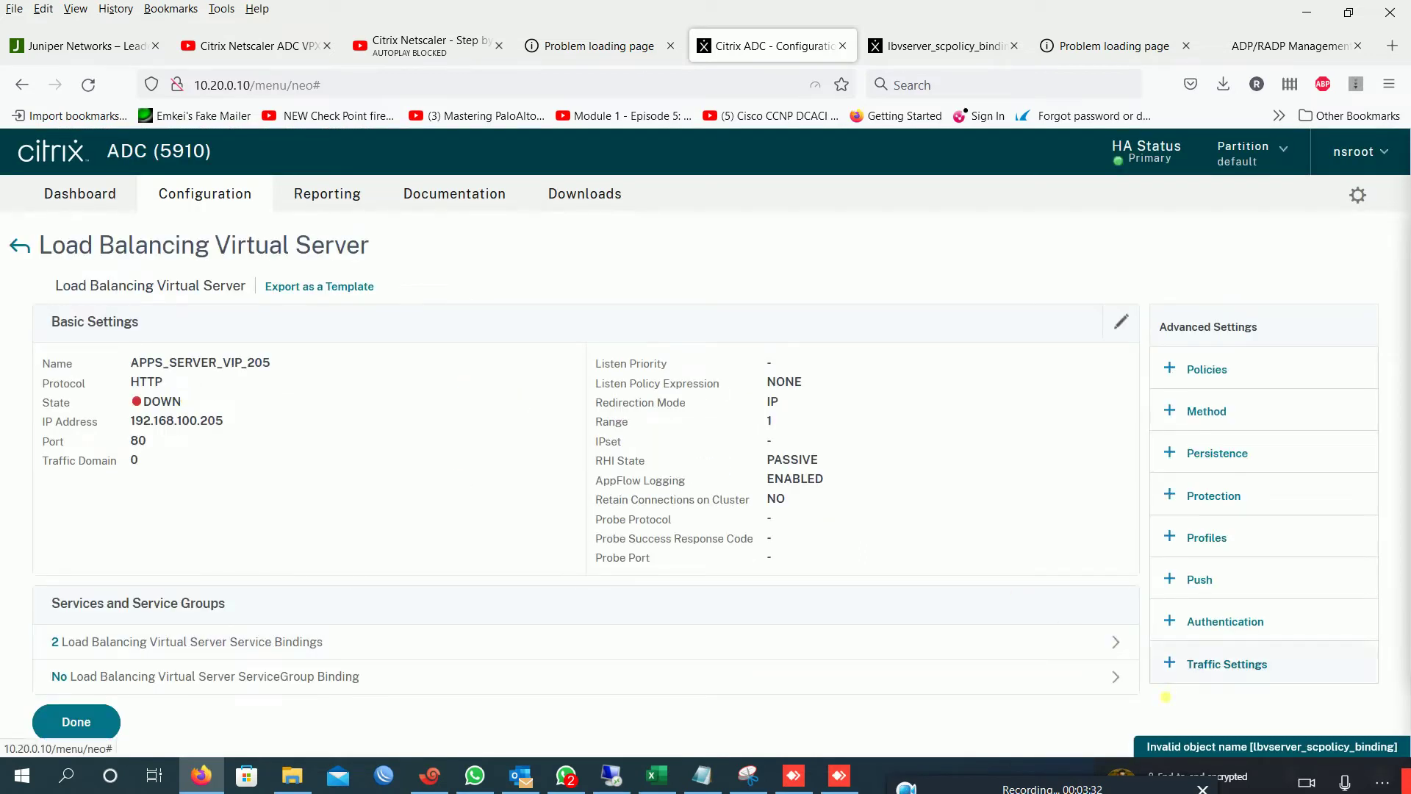
pyautogui.tripleClick(1162, 756)
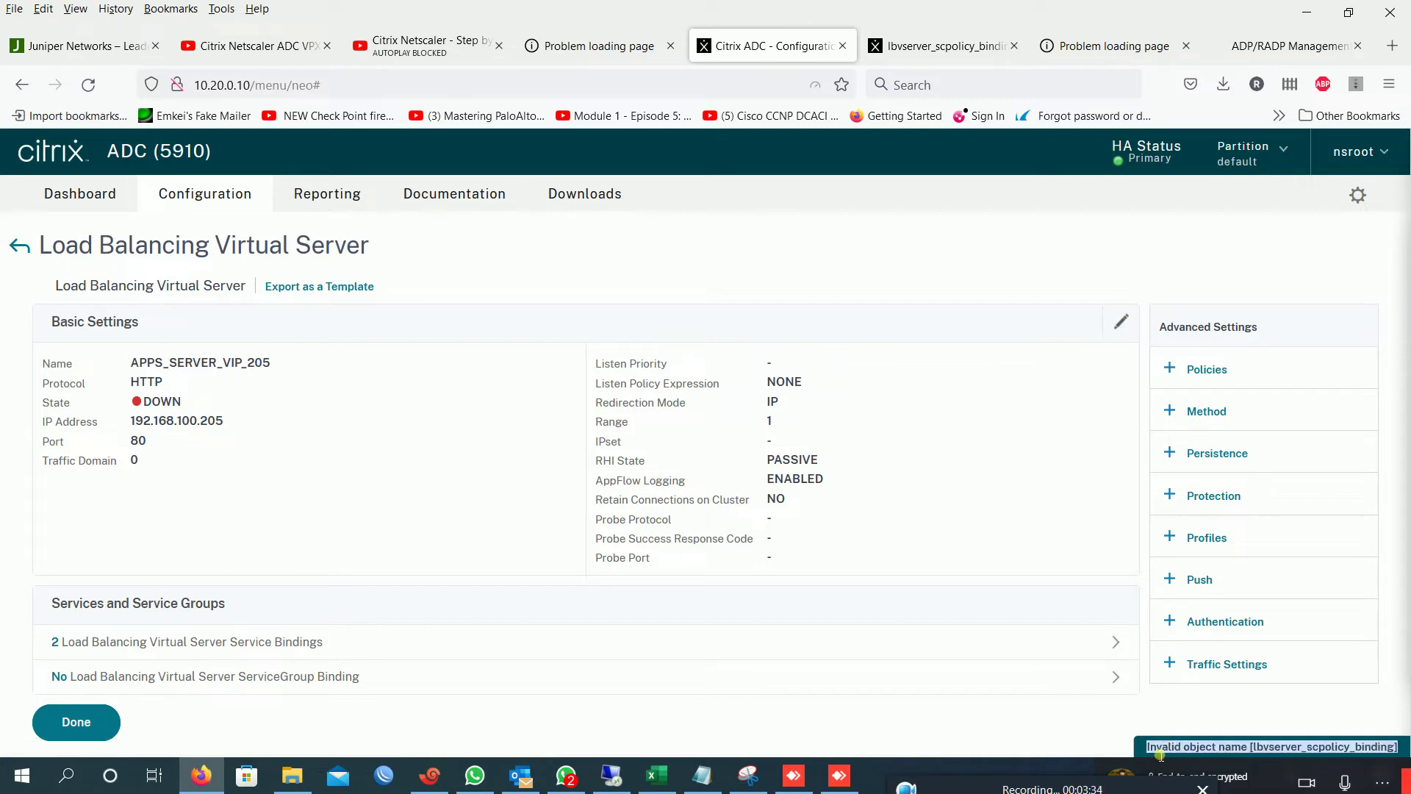
pyautogui.click(80, 721)
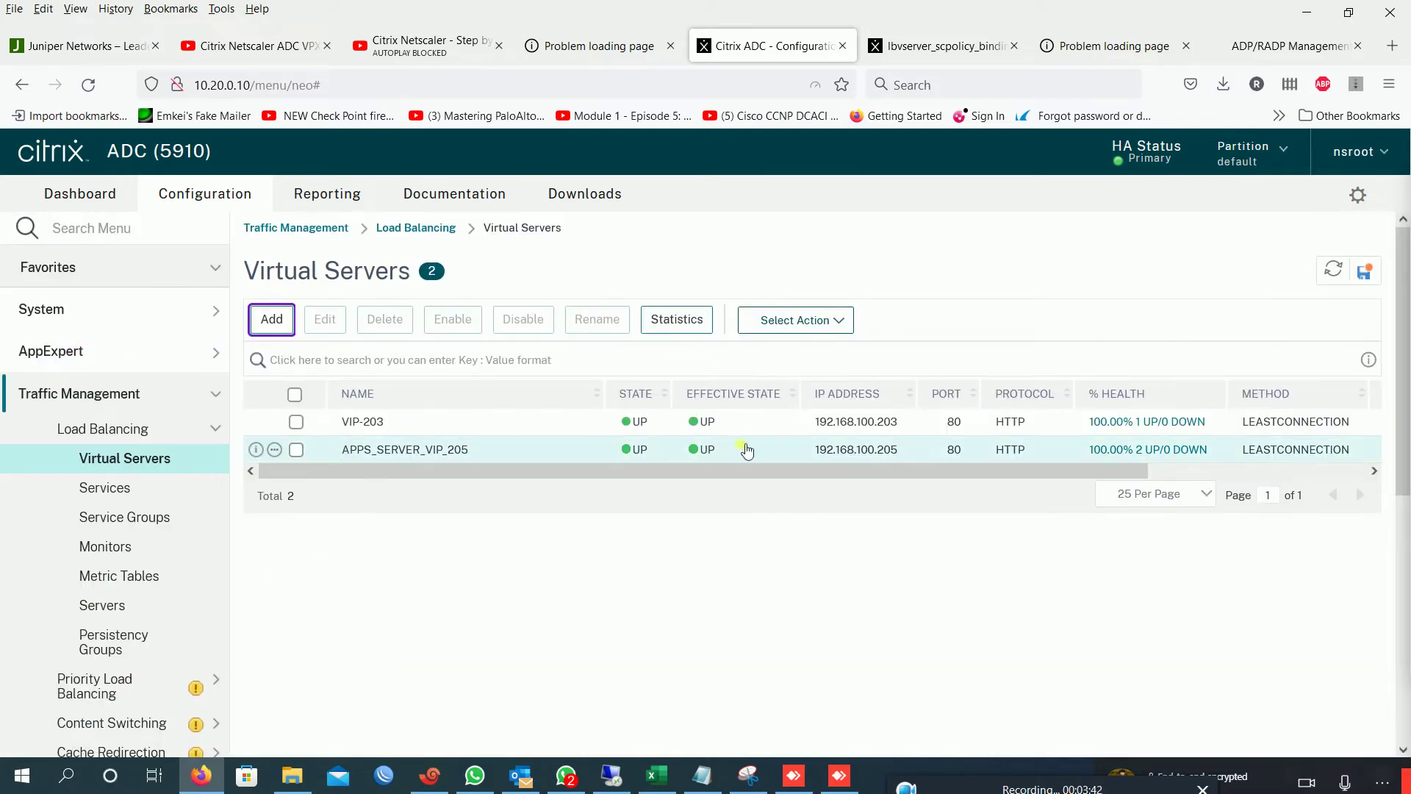
# Reload the virtual server list and save the running configuration.
pyautogui.click(133, 461)
pyautogui.click(133, 467)
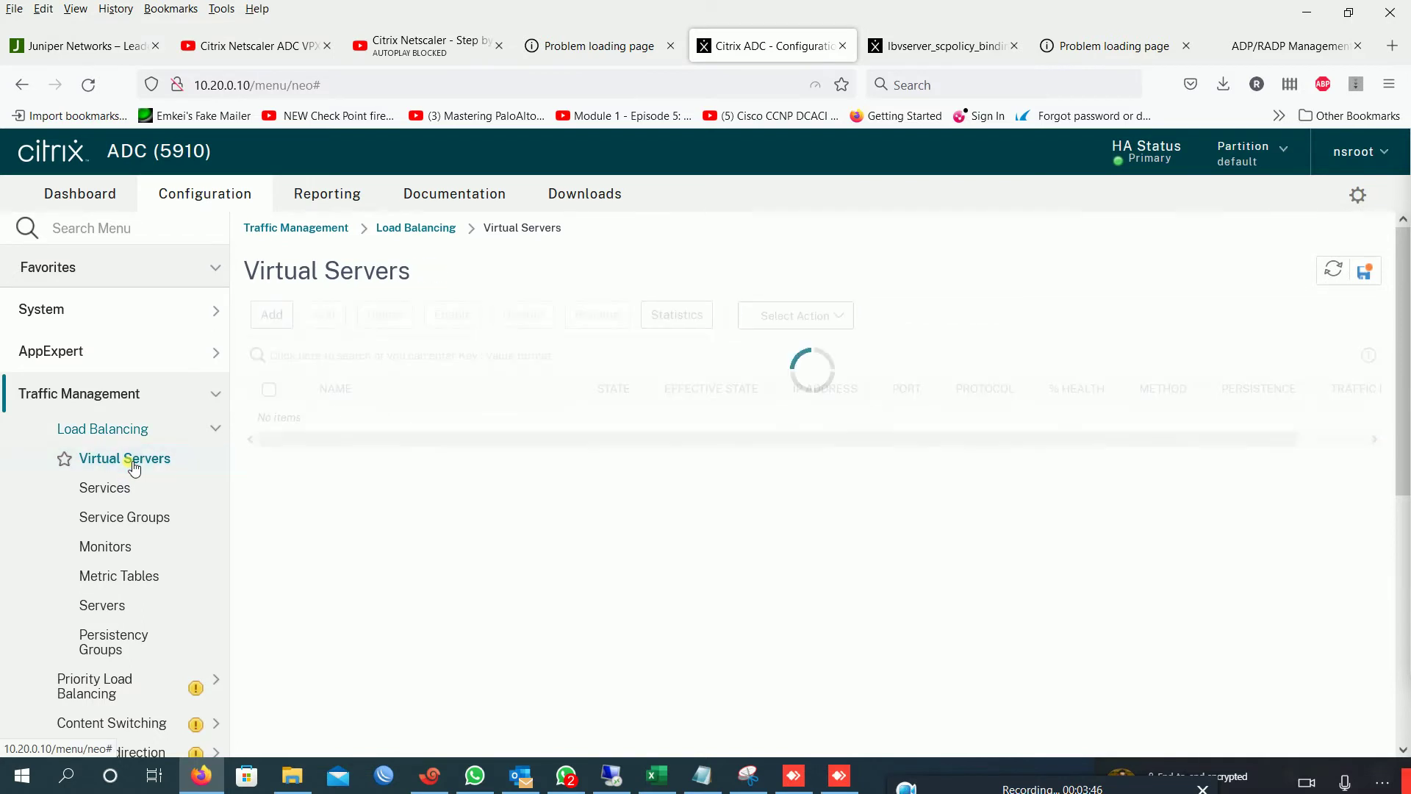
pyautogui.scroll(-2, 364, 531)
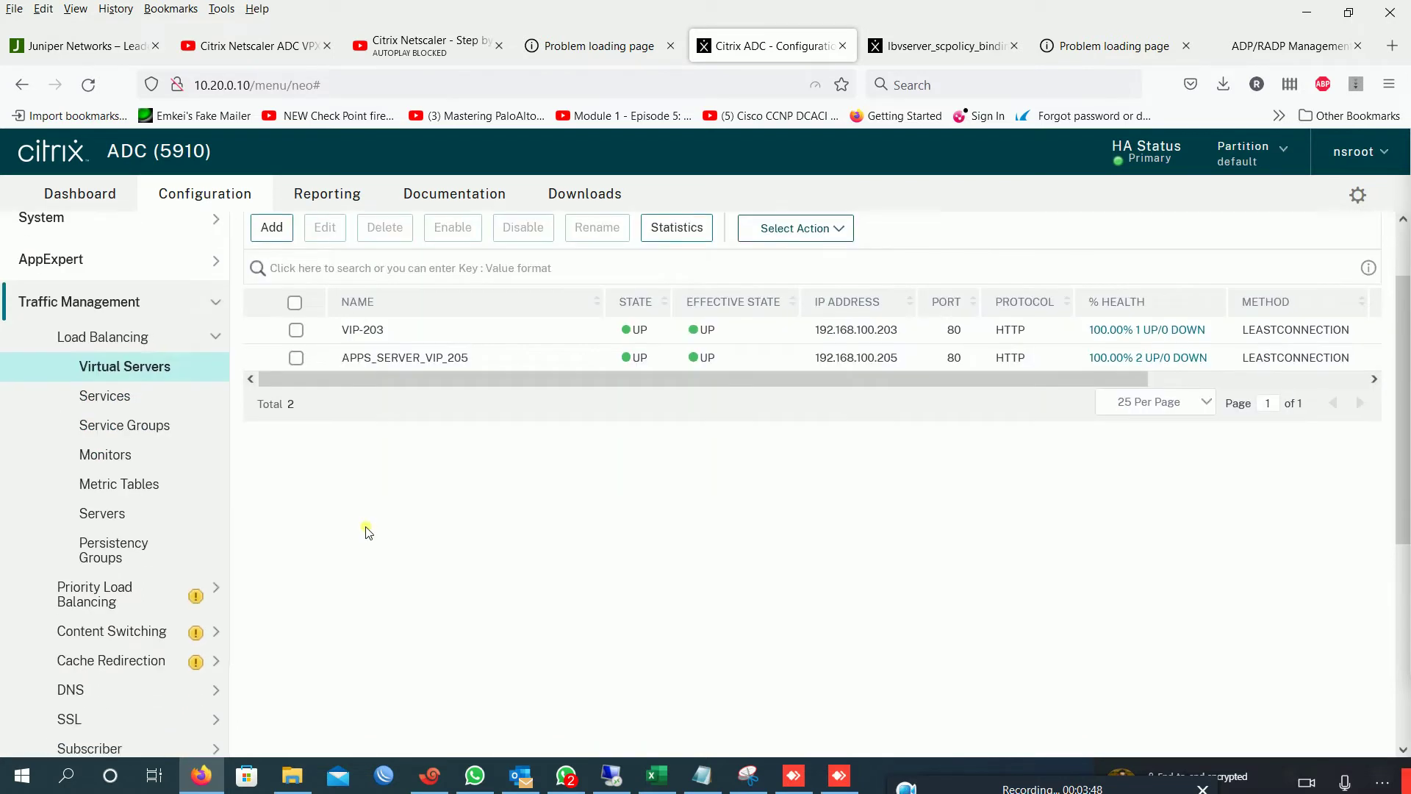
pyautogui.scroll(1, 294, 558)
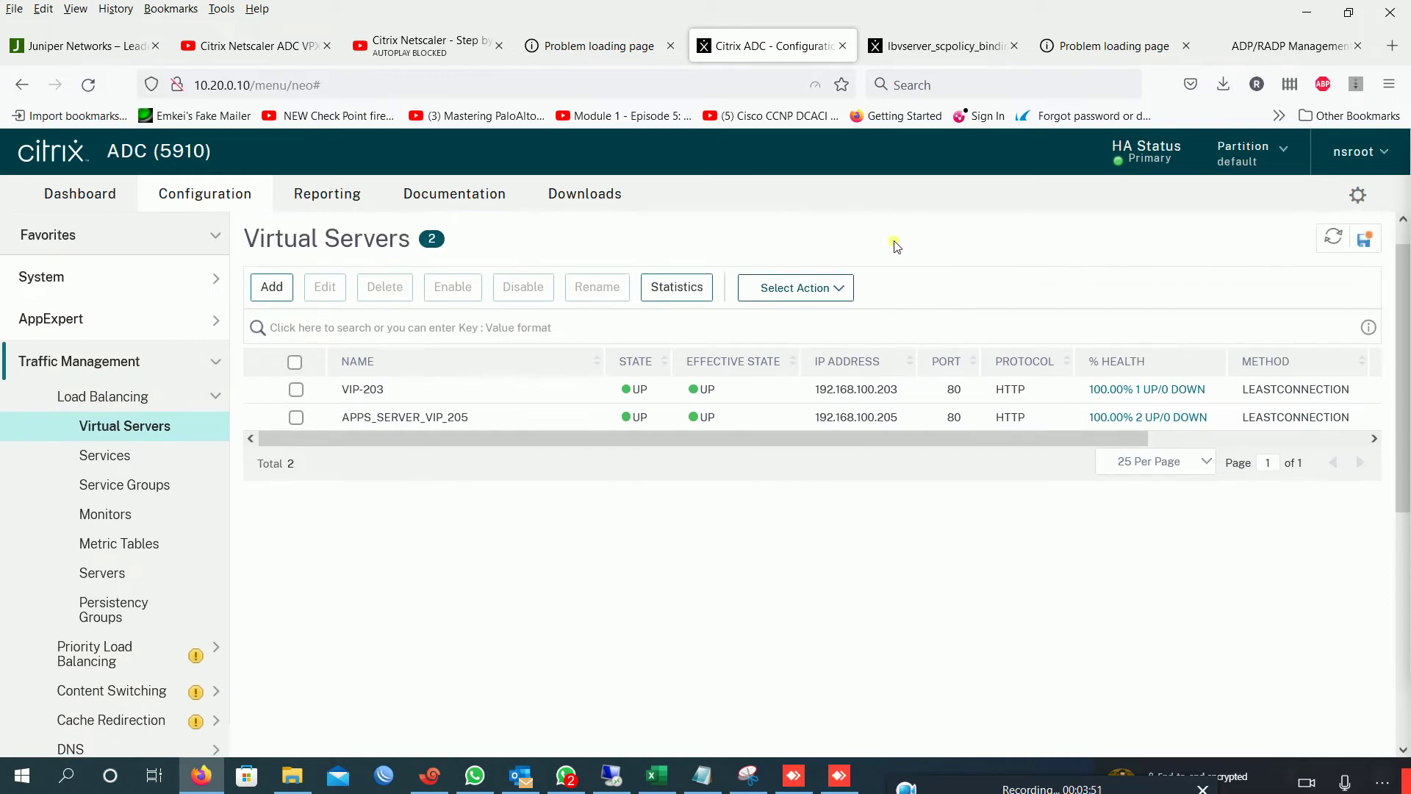
pyautogui.click(1364, 239)
pyautogui.click(804, 507)
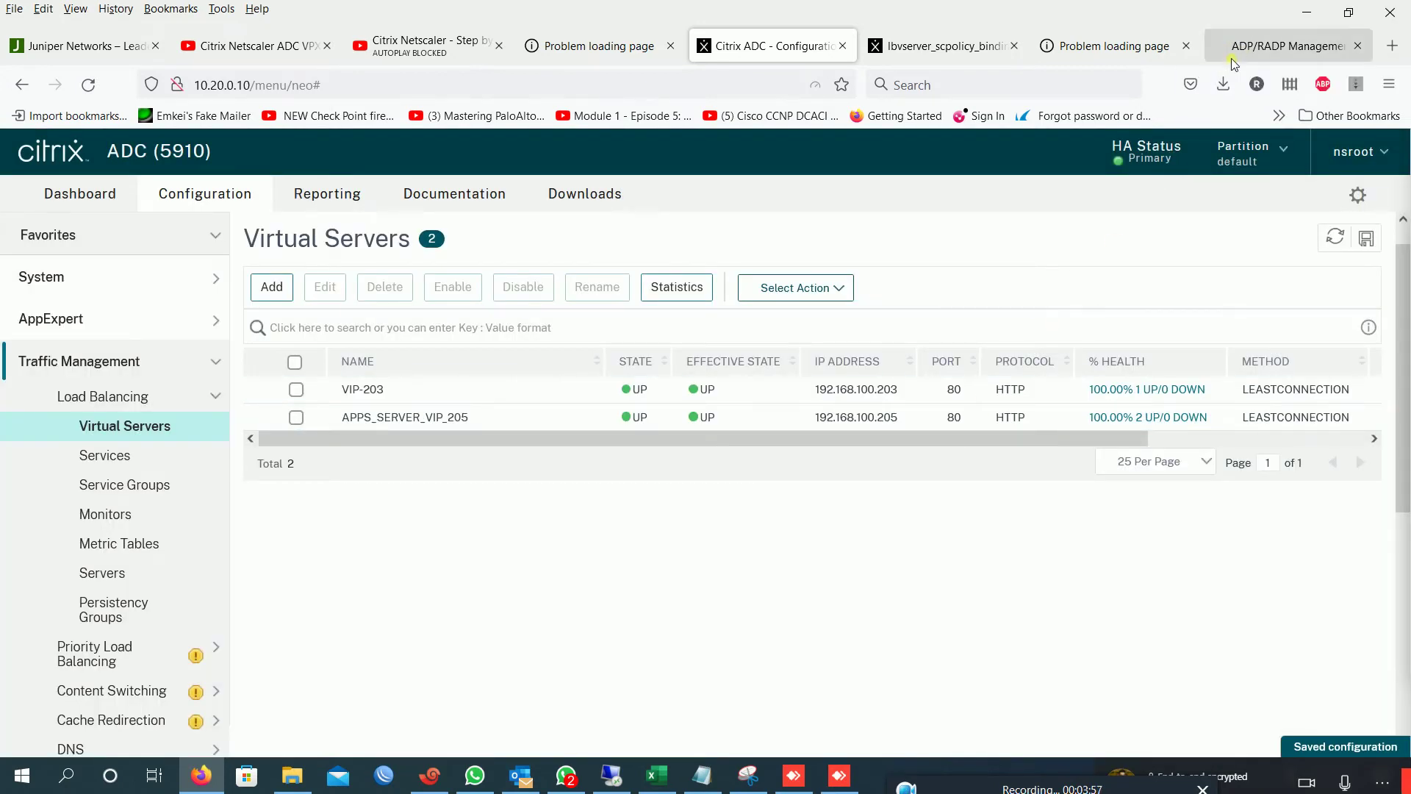
# Switch to the web application at 192.168.100.205 and reload it repeatedly, checking the footer for which application server responds.
pyautogui.click(1250, 47)
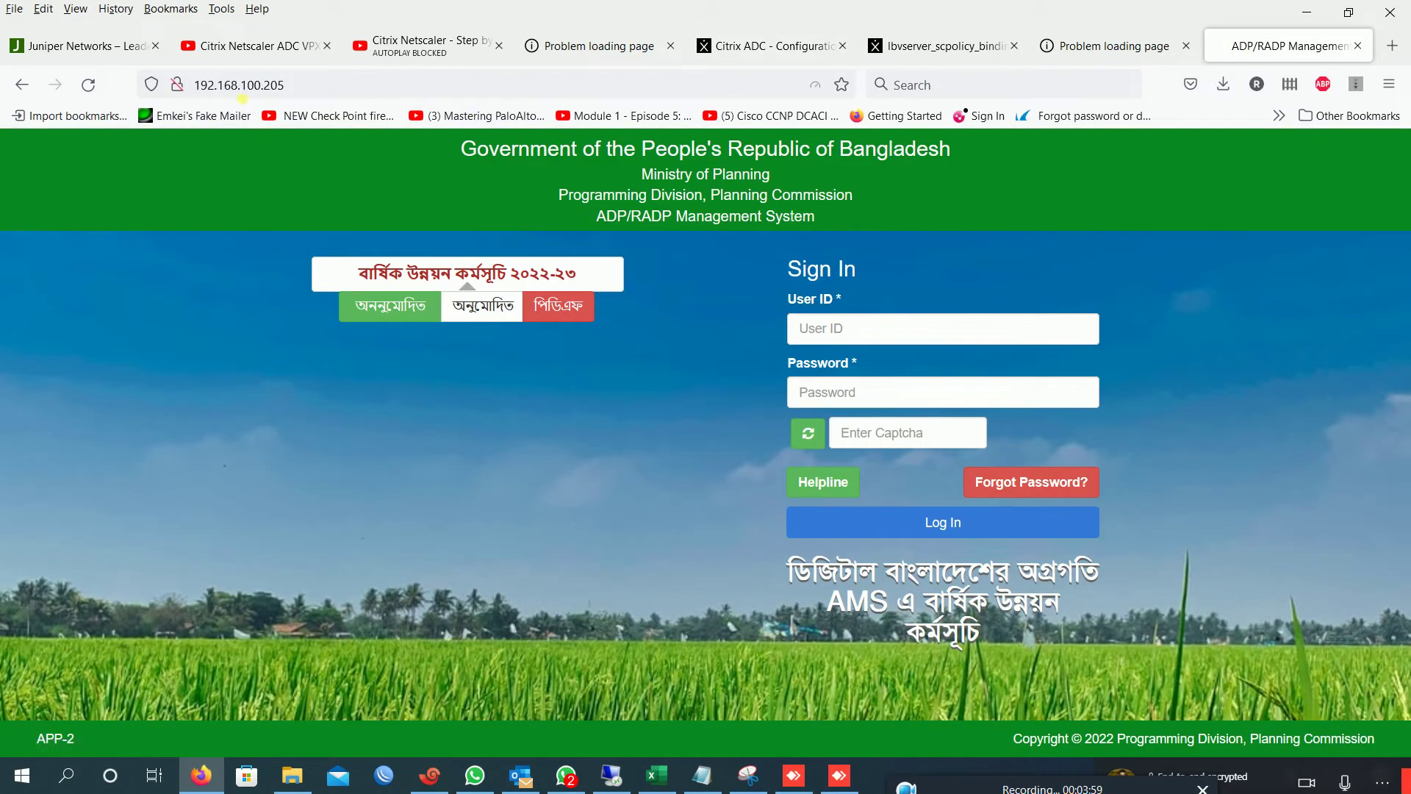
pyautogui.hotkey('ctrl', 'l')
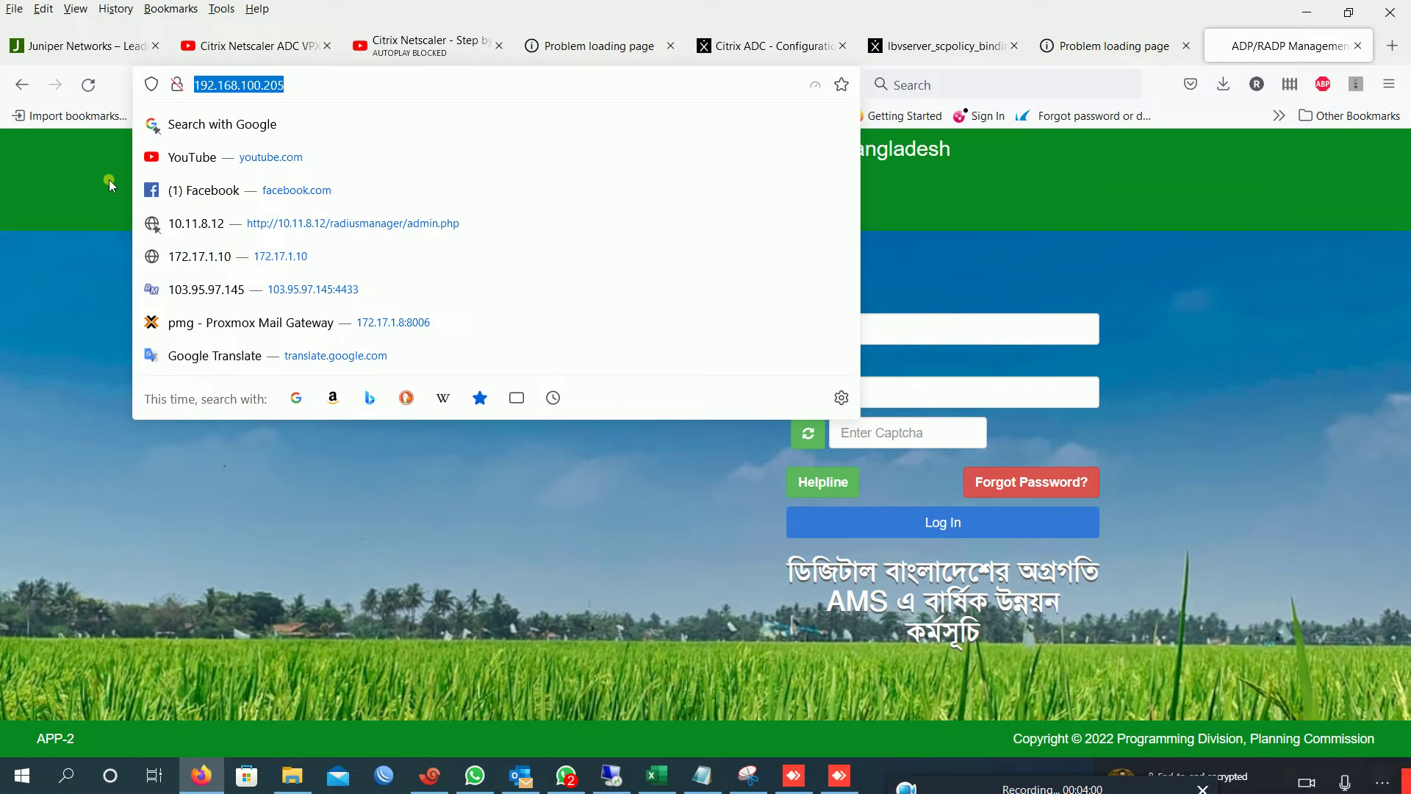
pyautogui.click(77, 738)
pyautogui.doubleClick(76, 737)
pyautogui.press('F5')
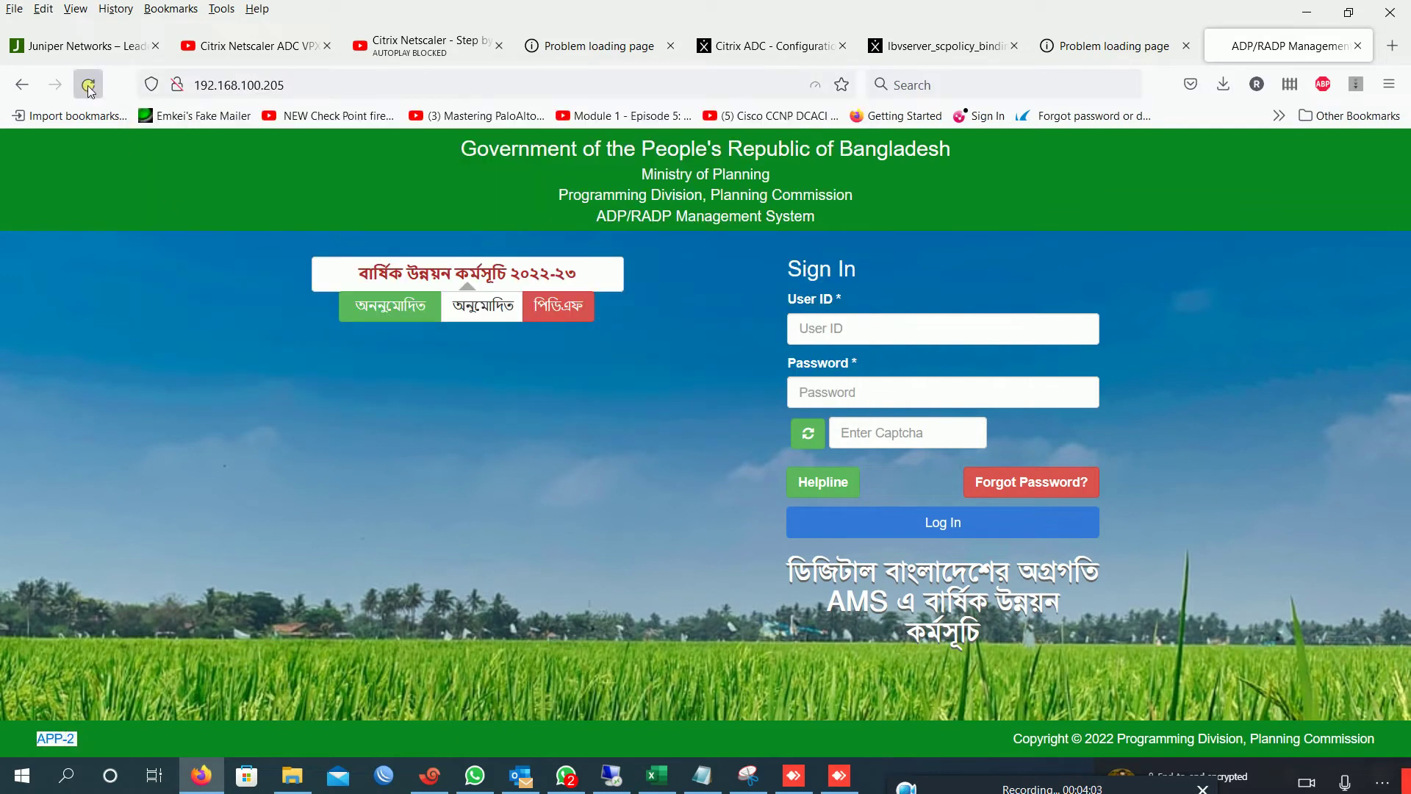
pyautogui.moveTo(38, 737); pyautogui.dragTo(77, 739)
pyautogui.click(98, 89)
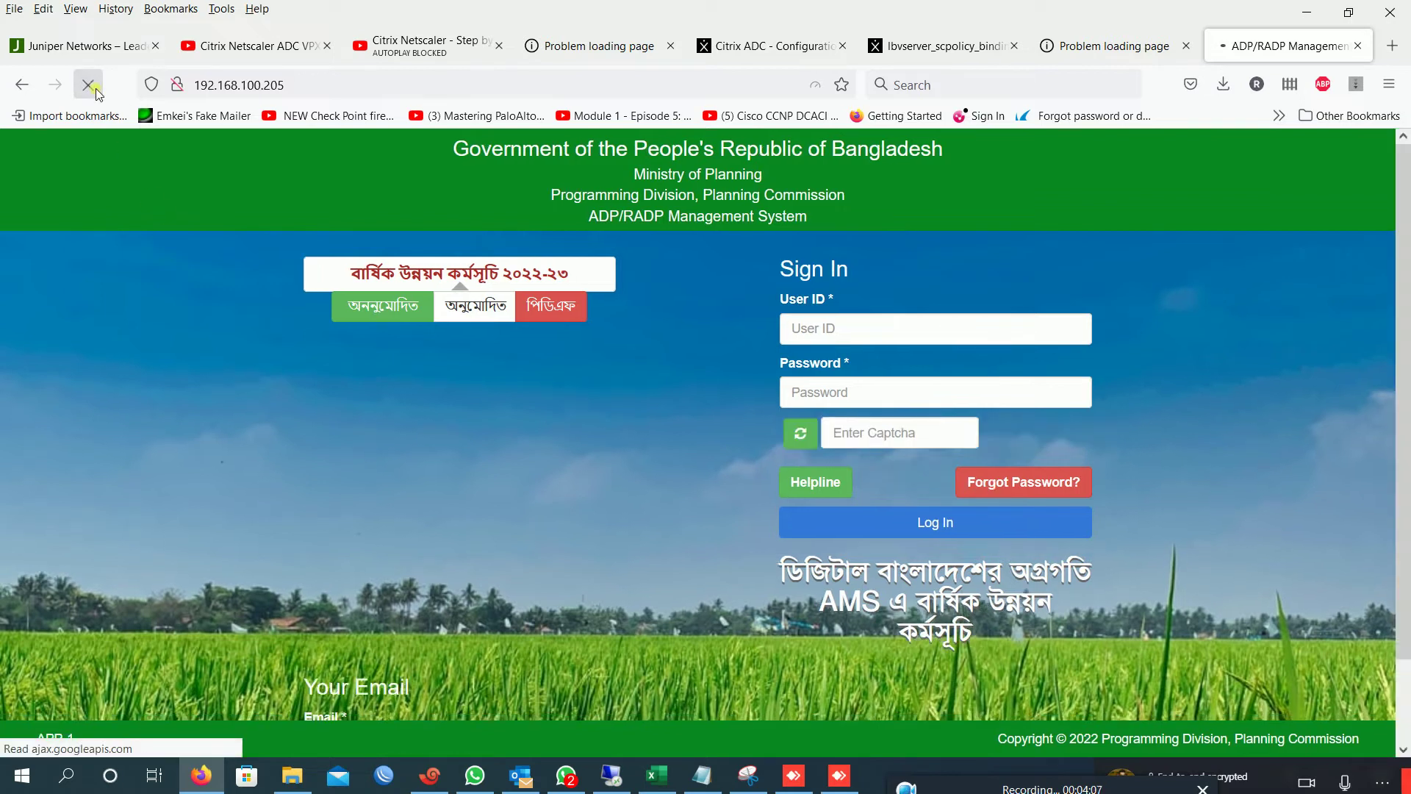
pyautogui.click(96, 91)
pyautogui.click(96, 92)
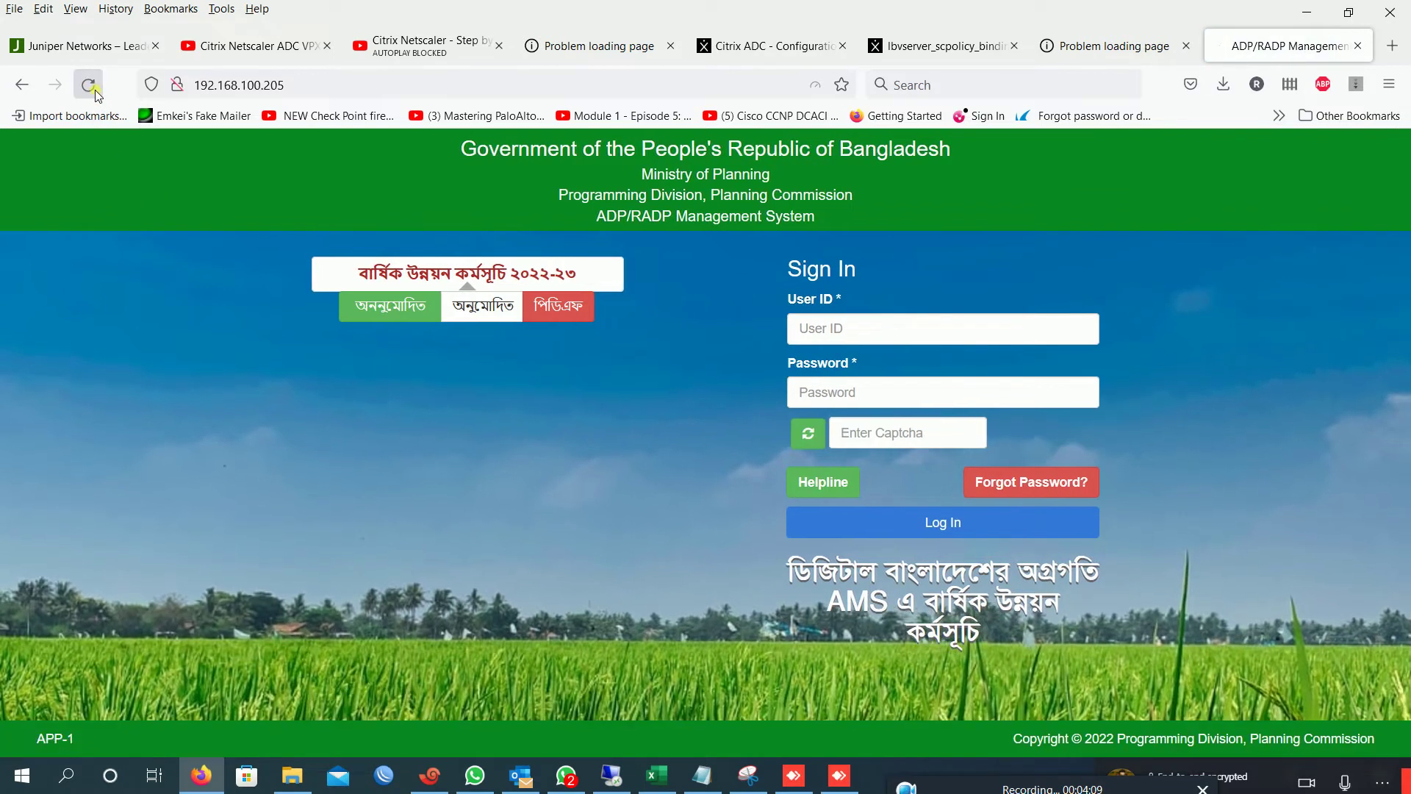
pyautogui.click(96, 92)
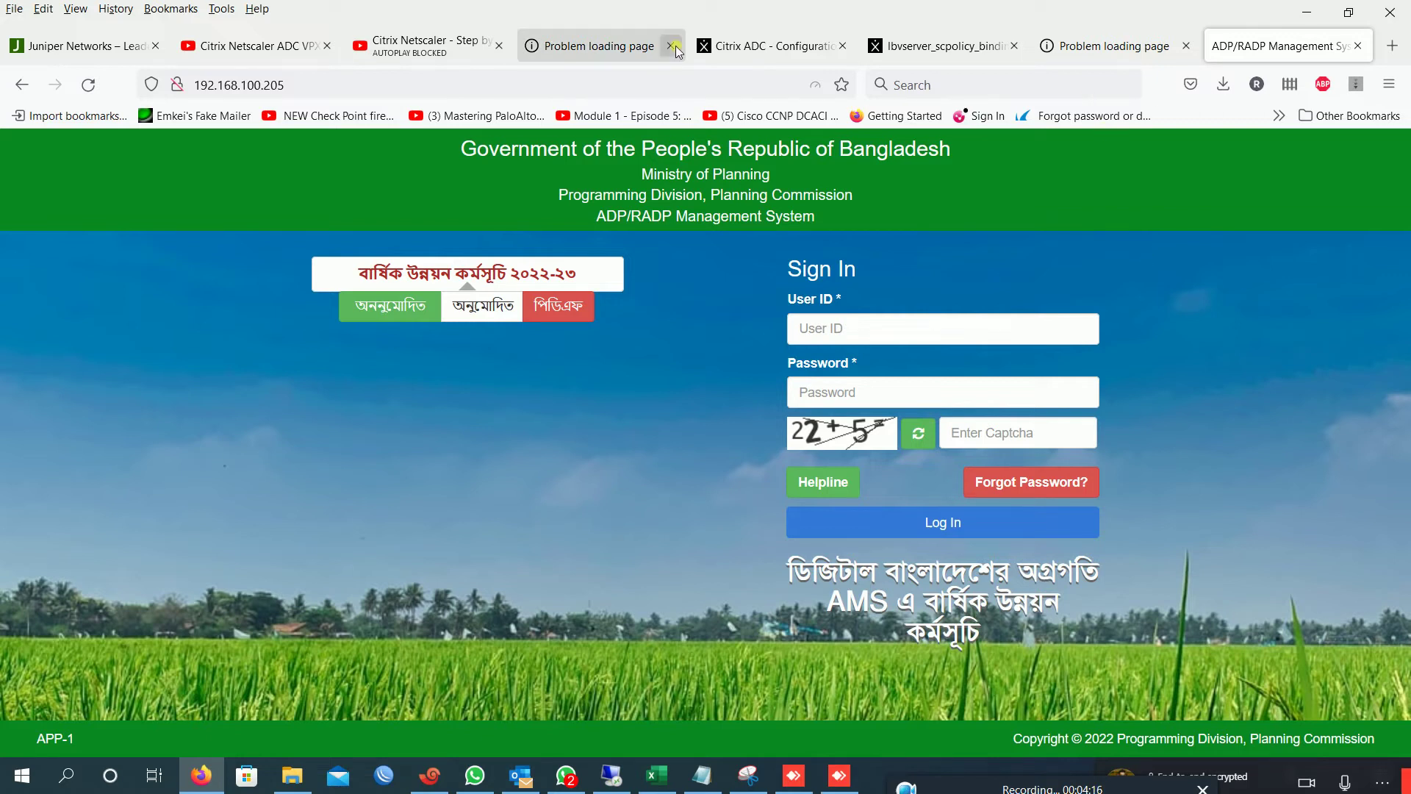
# Return to the Citrix ADC page and change the load balancing method of APPS_SERVER_VIP_205 to ROUNDROBIN.
pyautogui.click(748, 44)
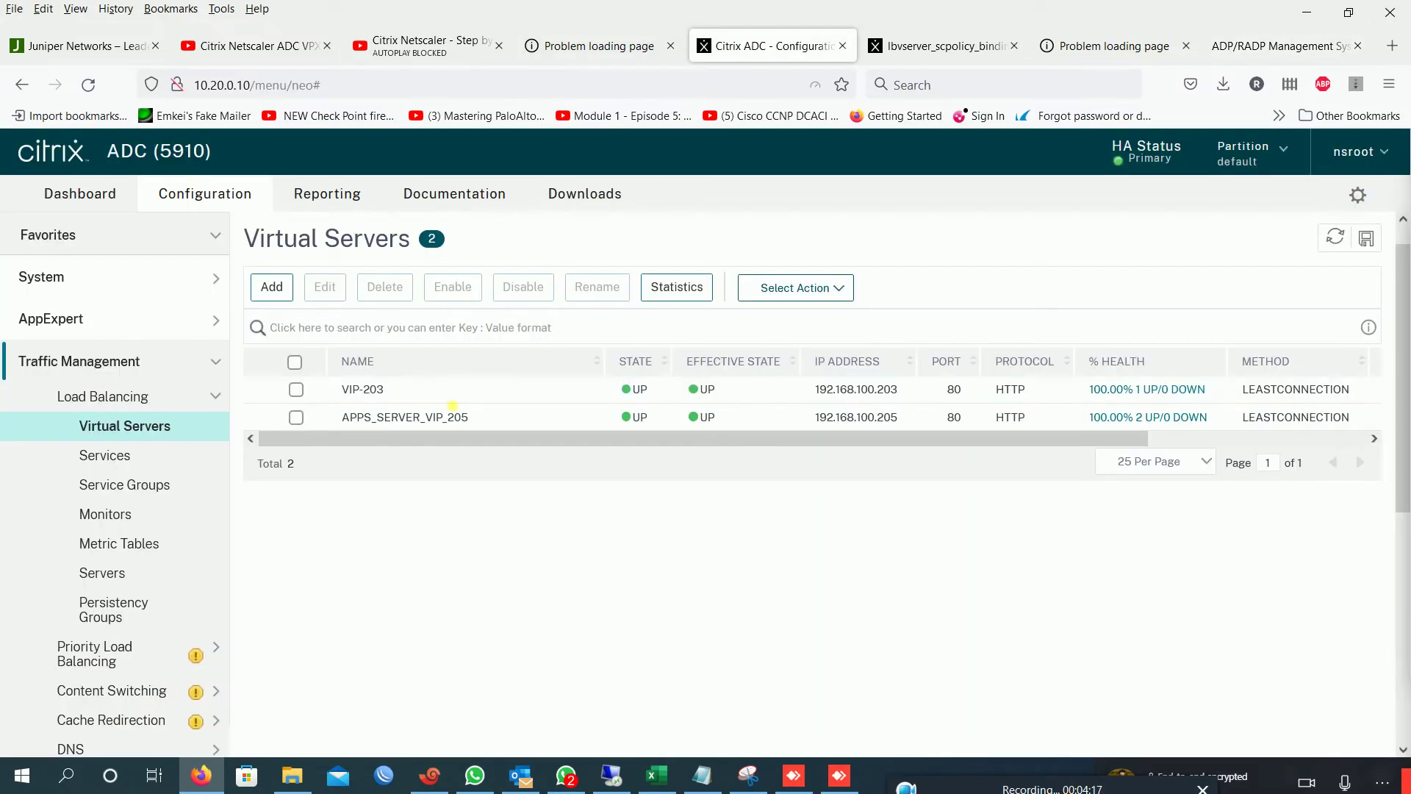
pyautogui.doubleClick(418, 419)
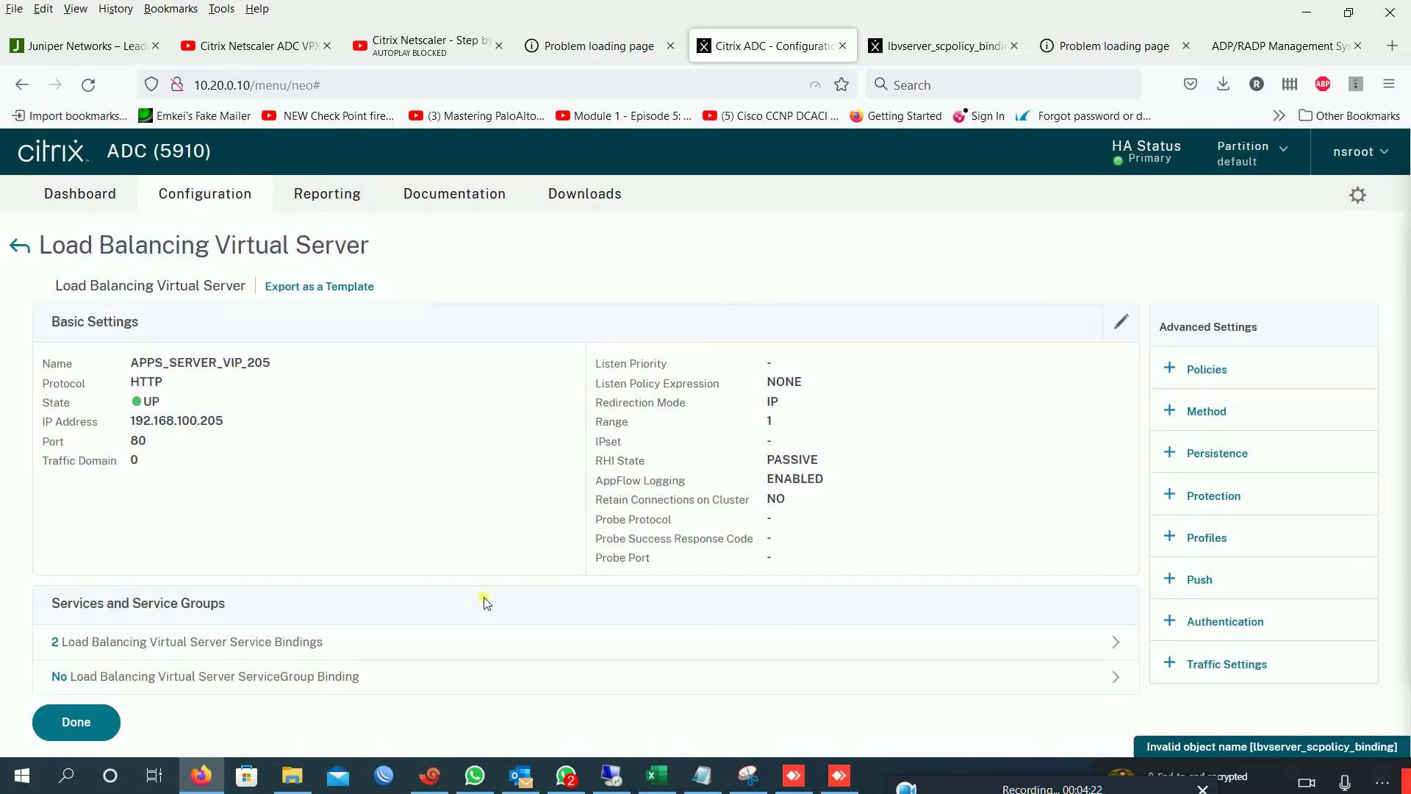
pyautogui.click(1206, 414)
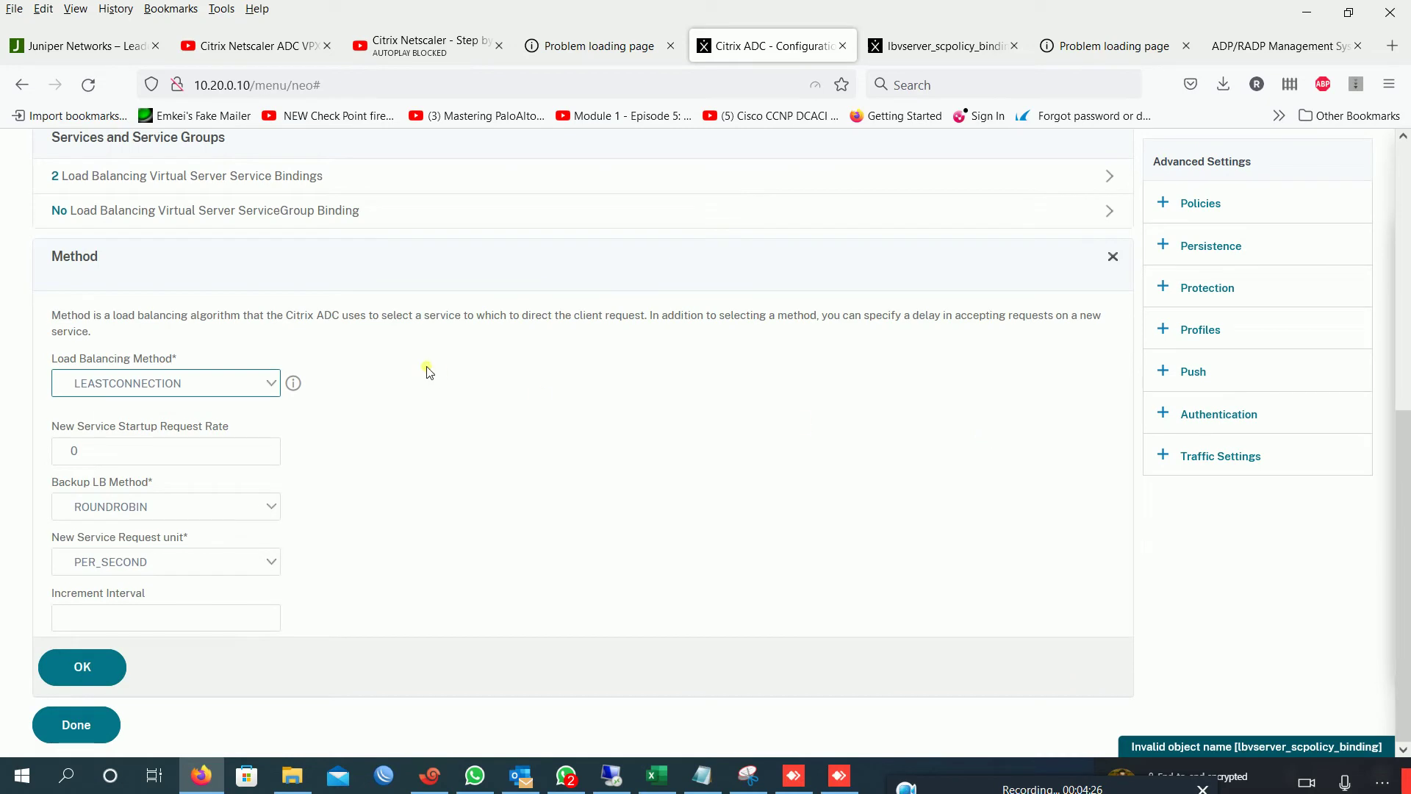
pyautogui.click(189, 386)
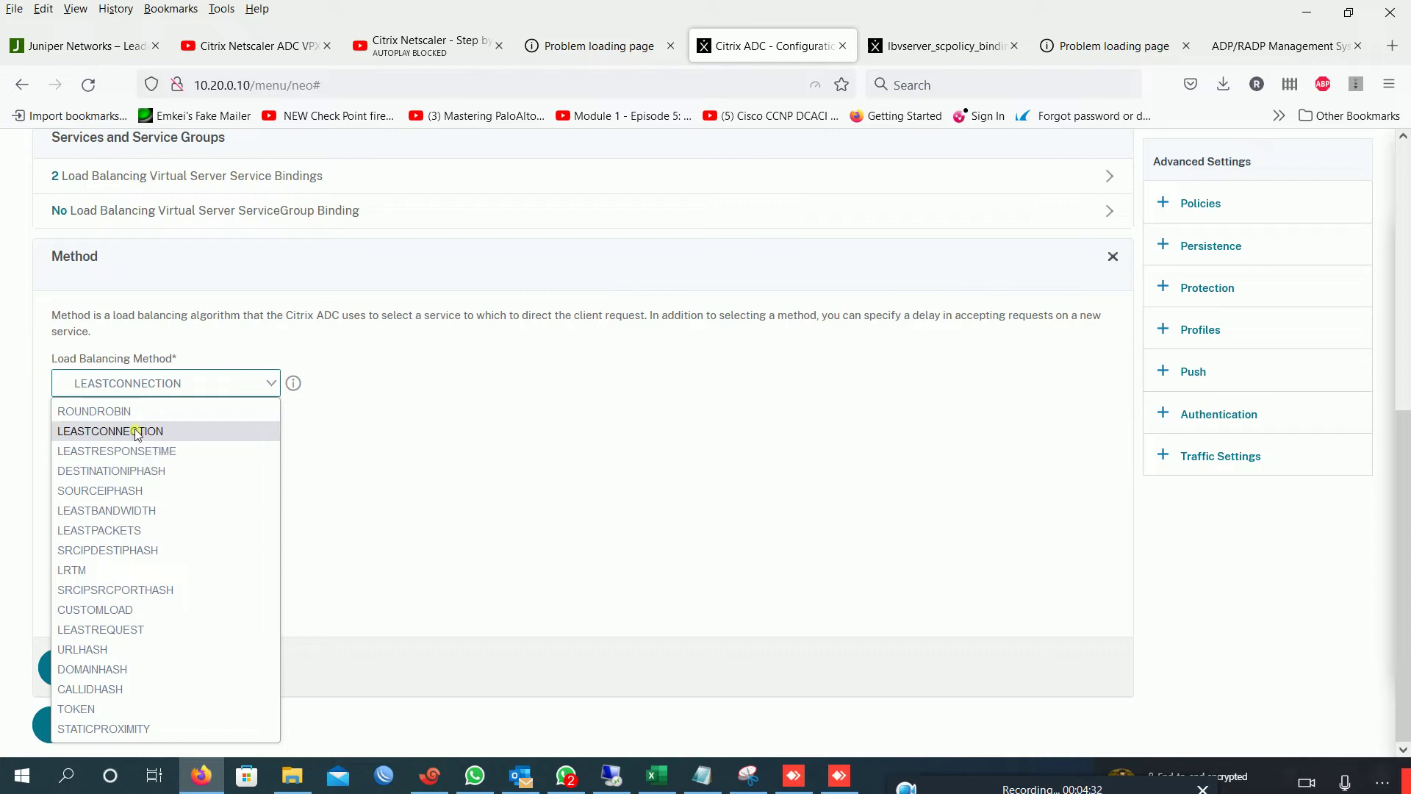
pyautogui.click(117, 414)
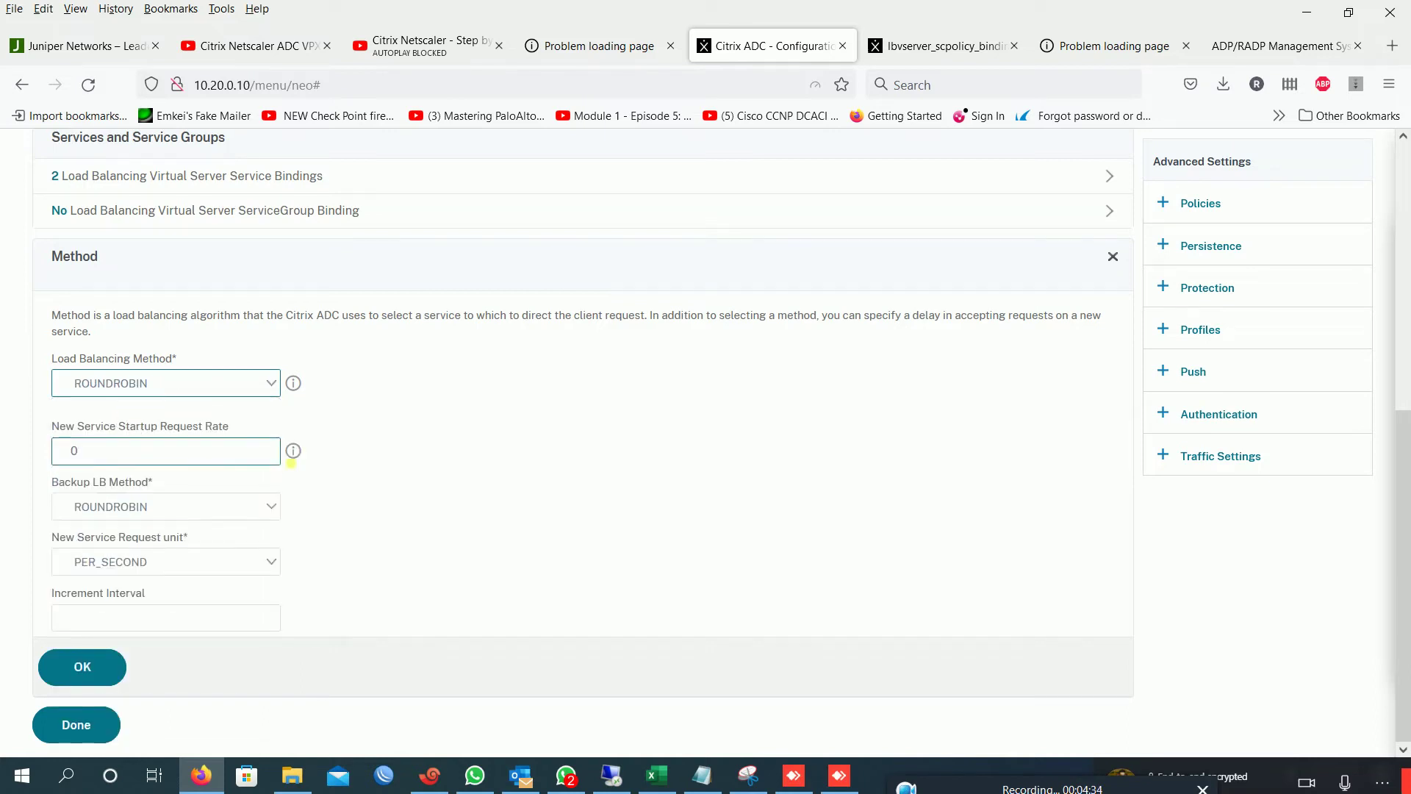
pyautogui.click(250, 385)
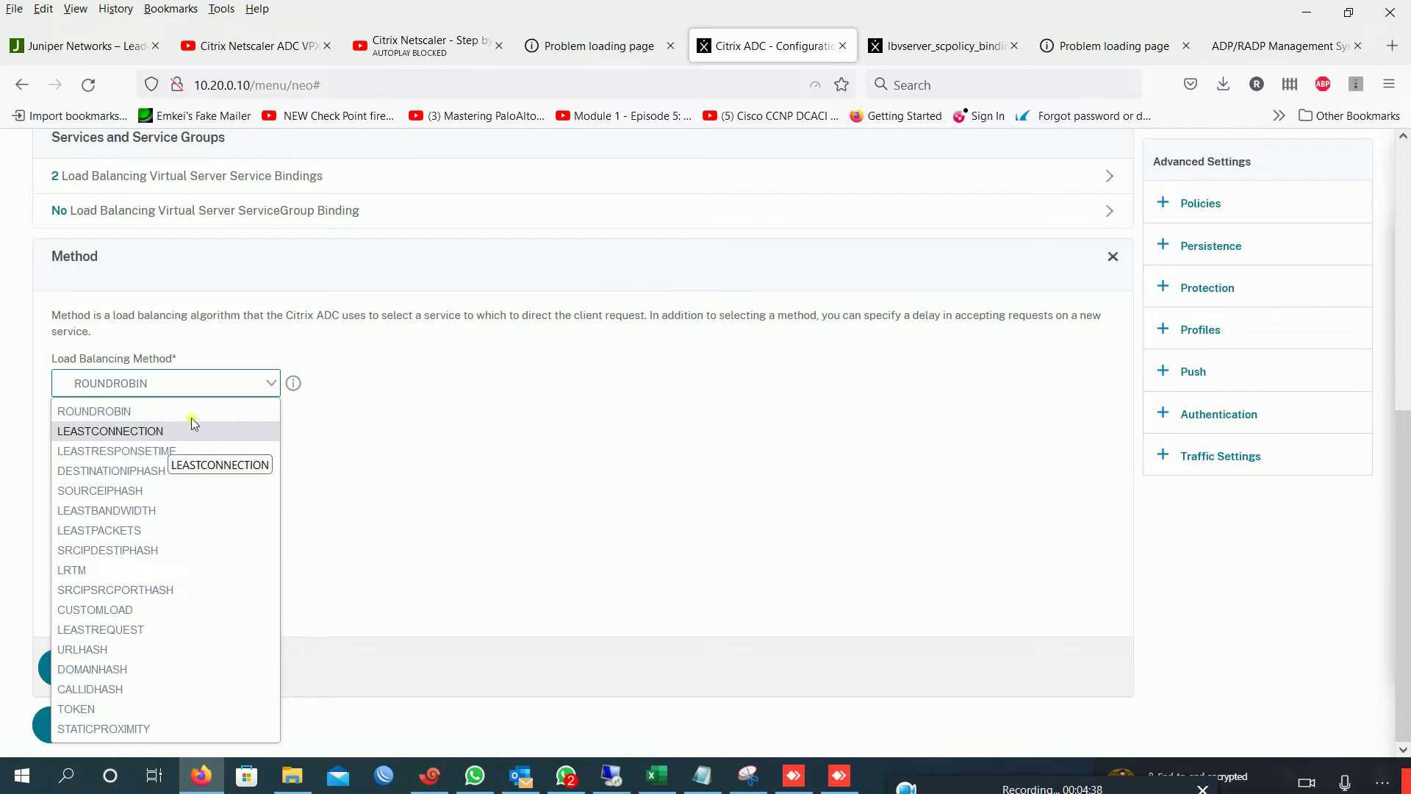
pyautogui.click(126, 411)
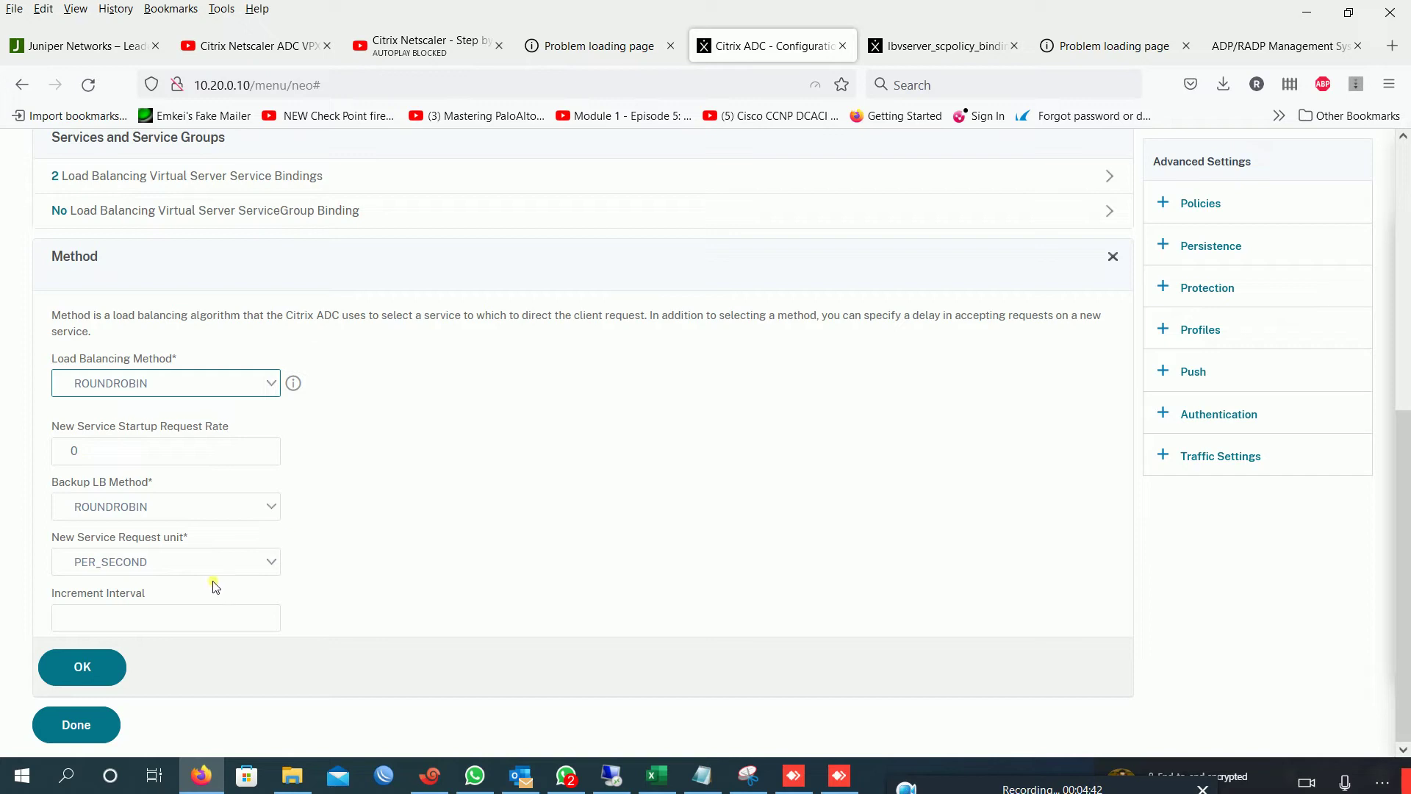
pyautogui.click(105, 667)
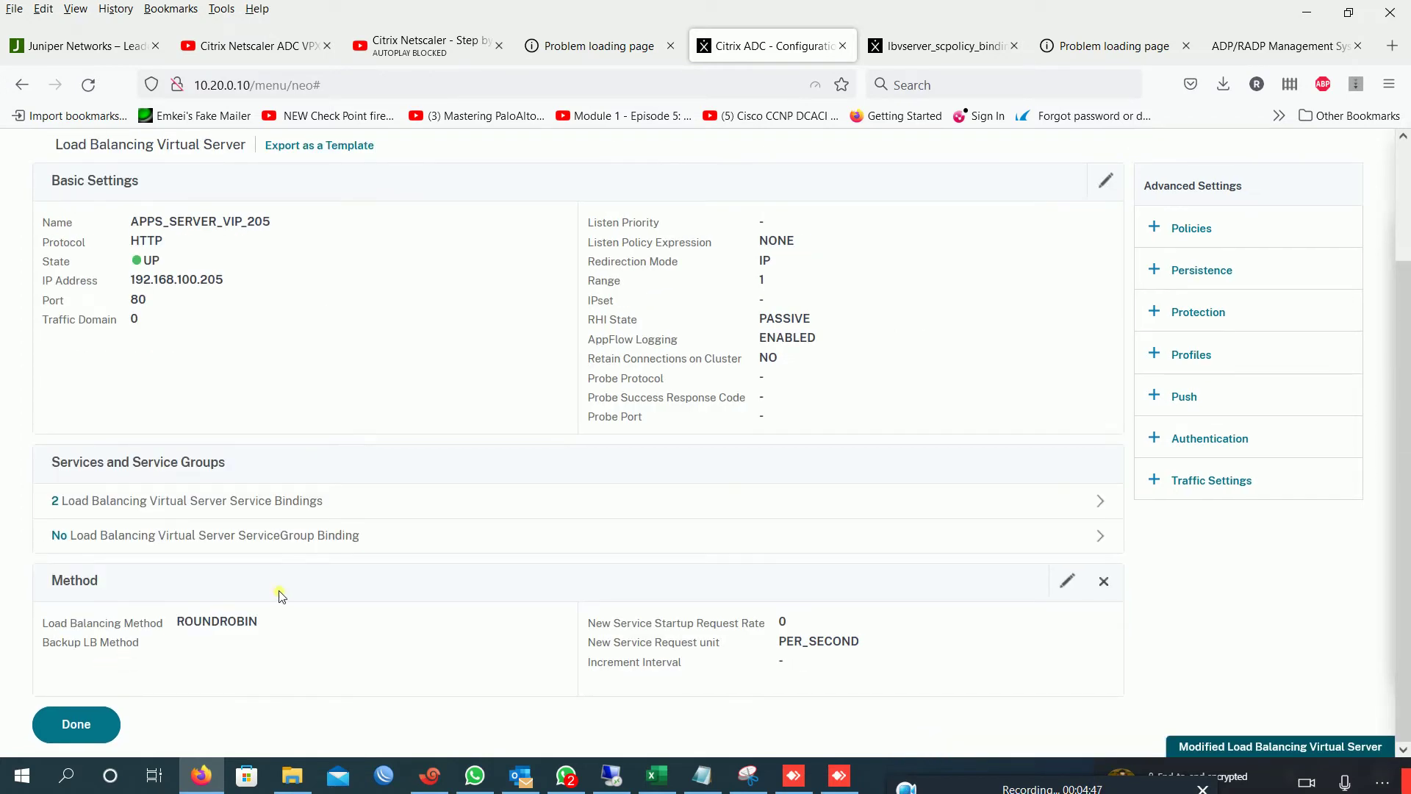
pyautogui.click(103, 726)
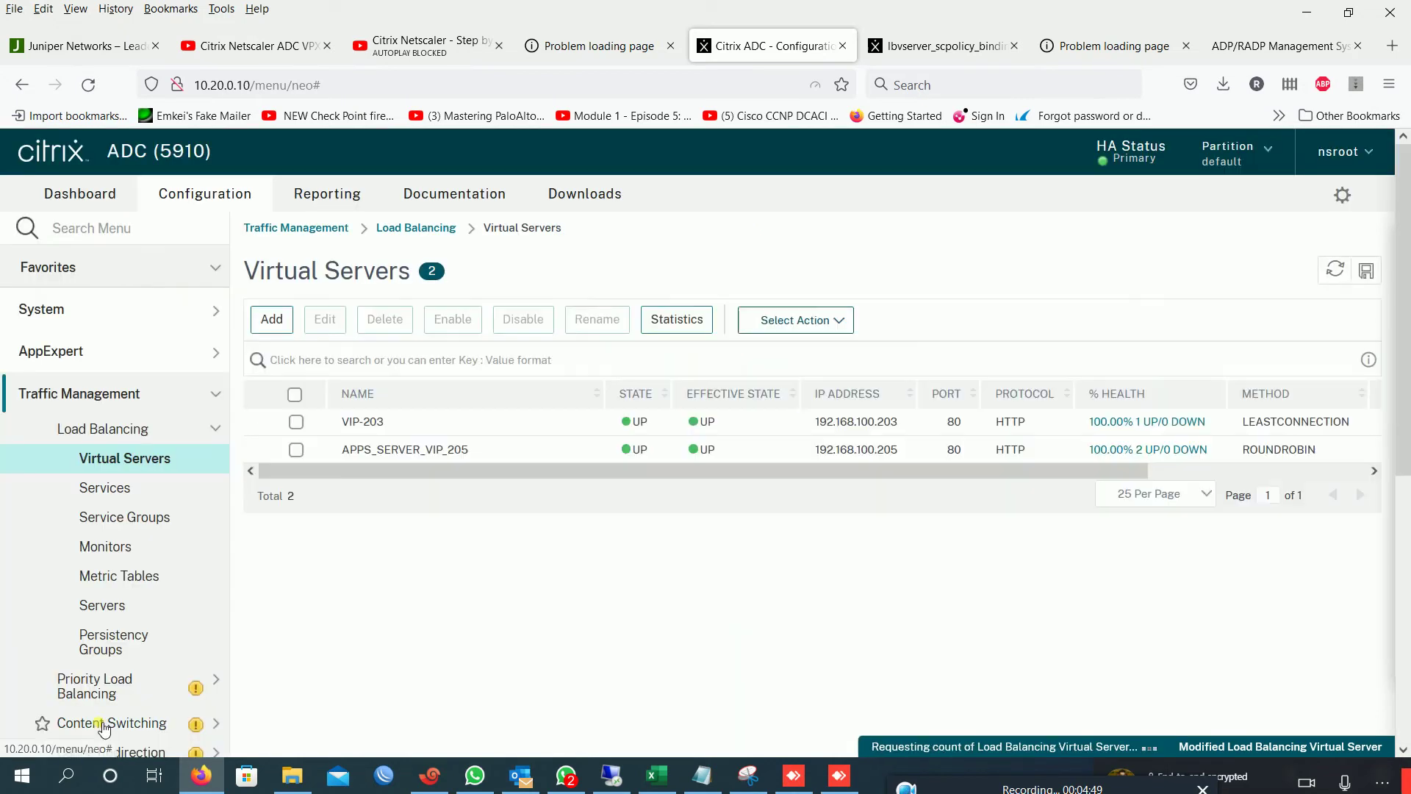
# Save the running configuration and switch to the web application at 192.168.100.205.
pyautogui.click(1366, 272)
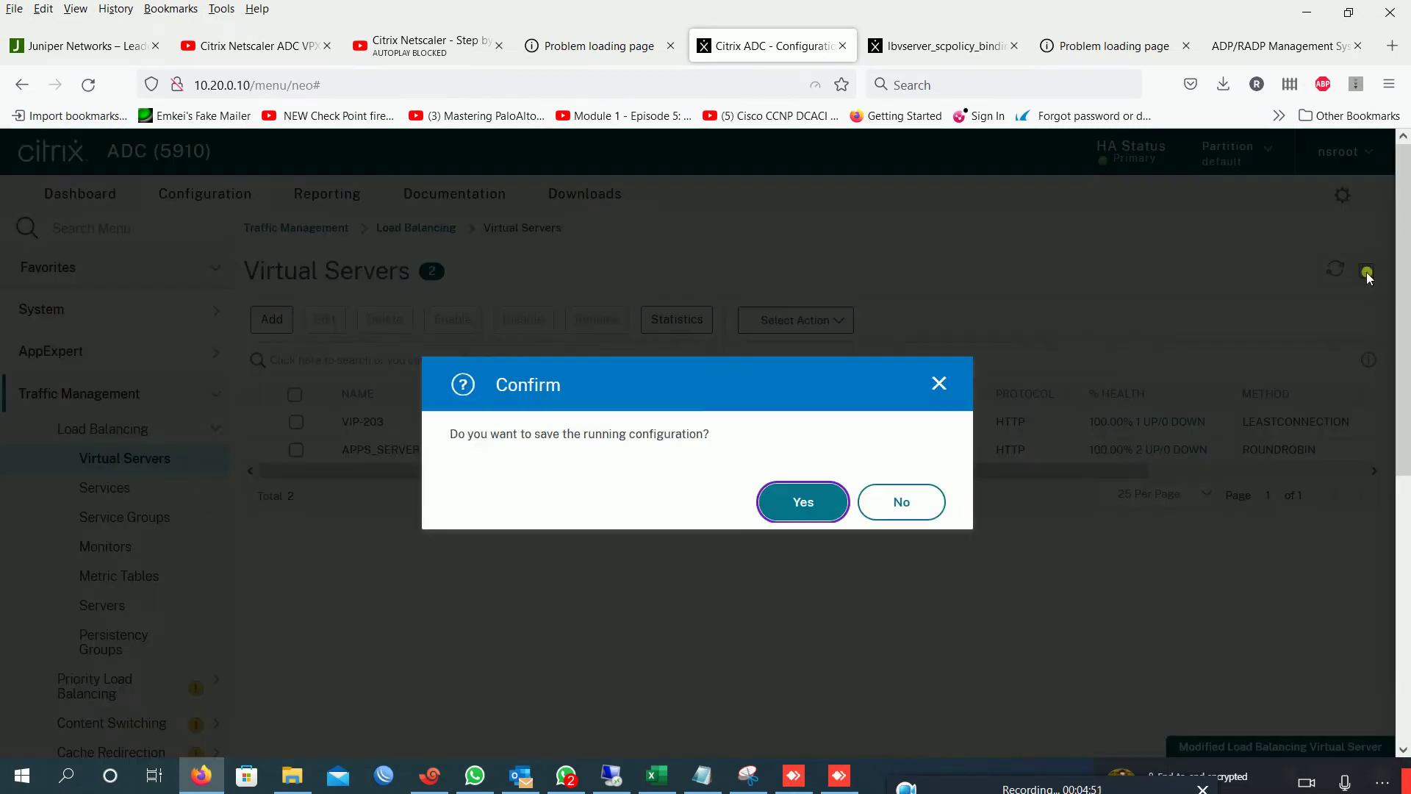
pyautogui.click(803, 506)
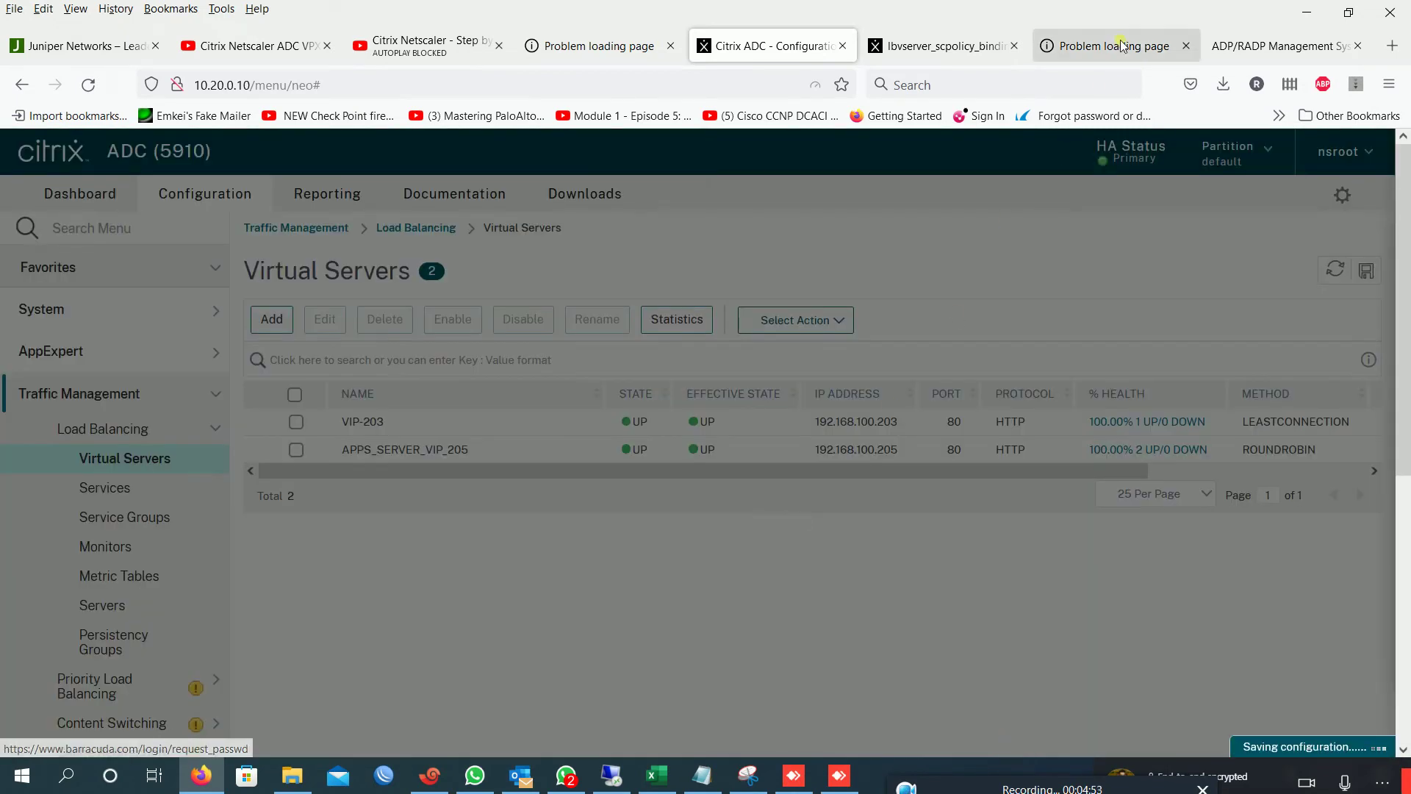
pyautogui.click(1233, 43)
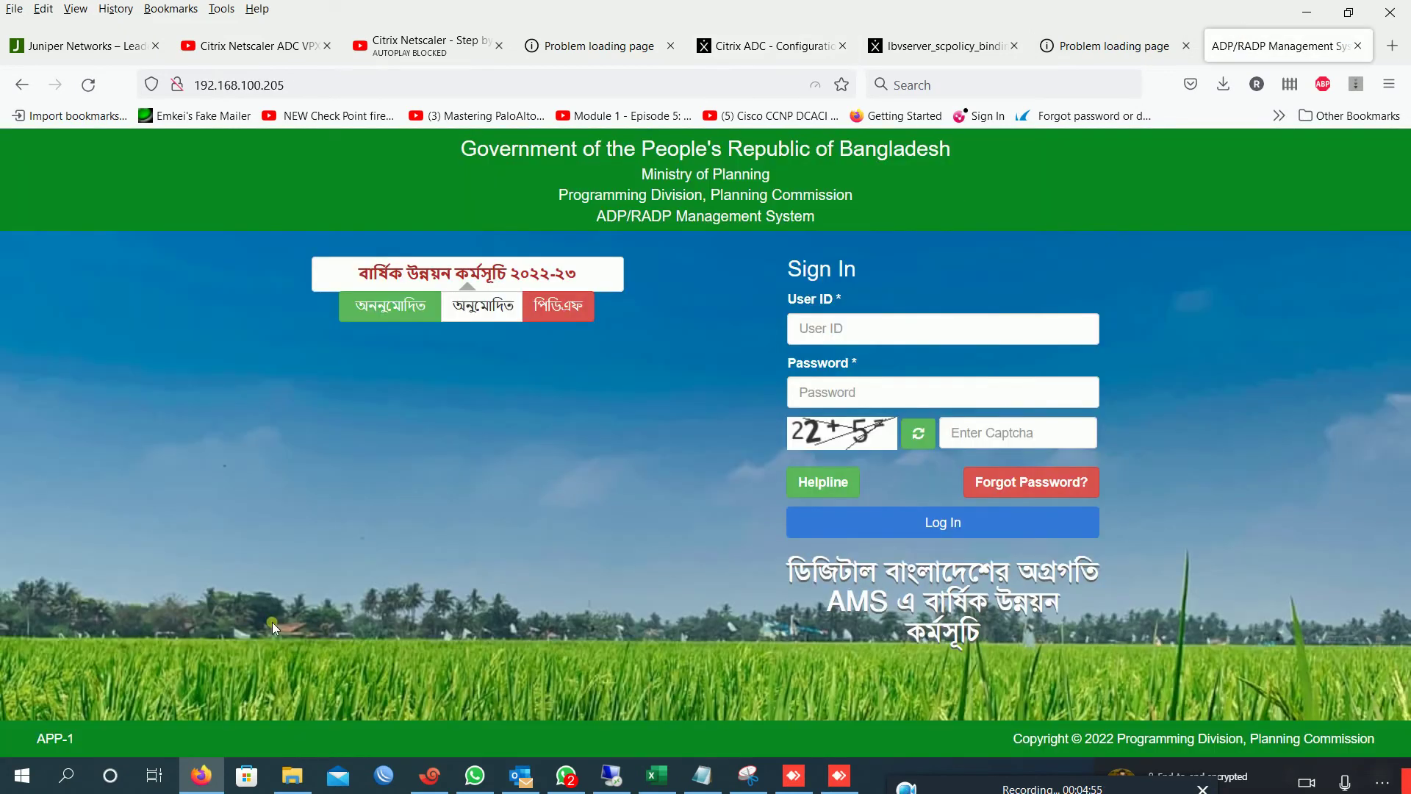
# Reload the web application several times and check the footer for which application server responds.
pyautogui.click(91, 86)
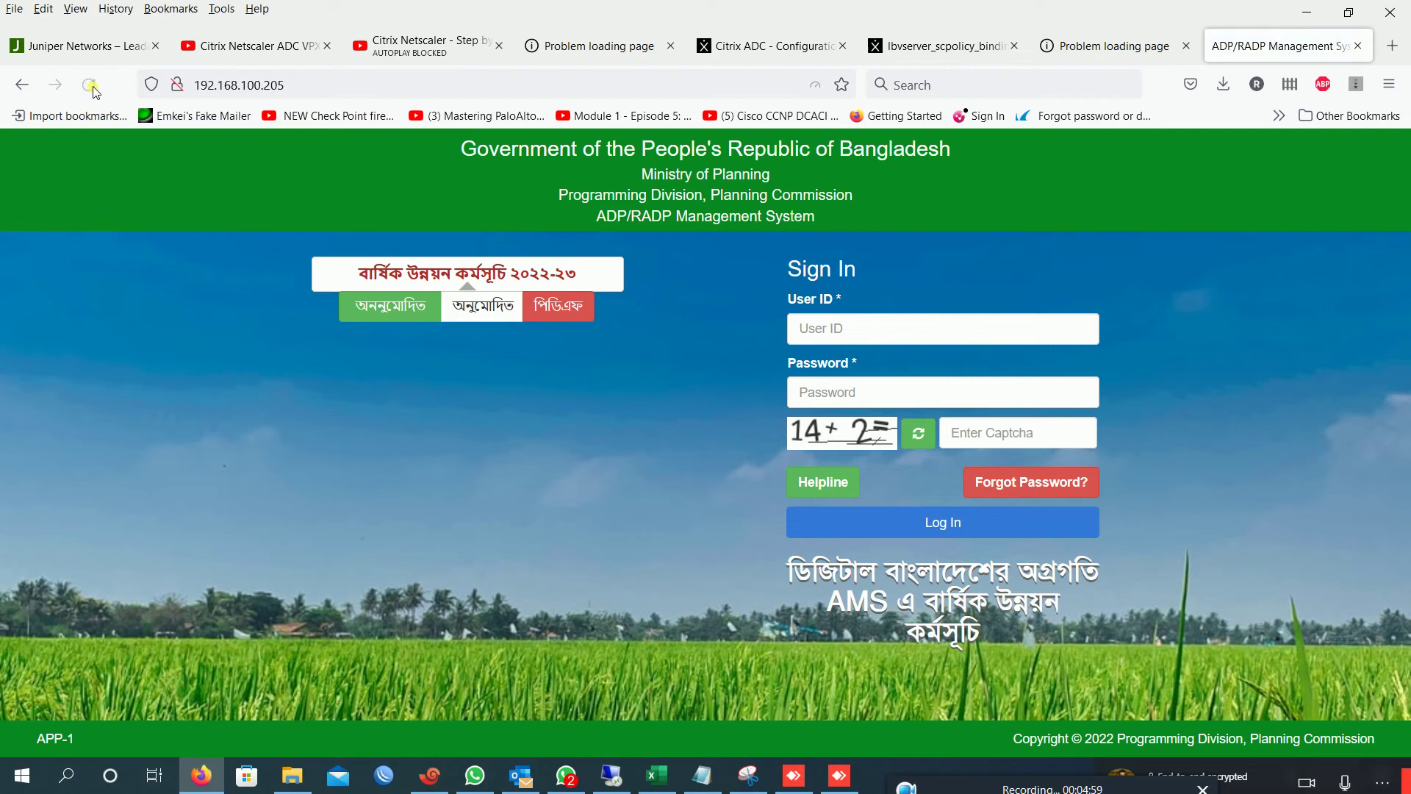
pyautogui.click(90, 86)
pyautogui.click(293, 86)
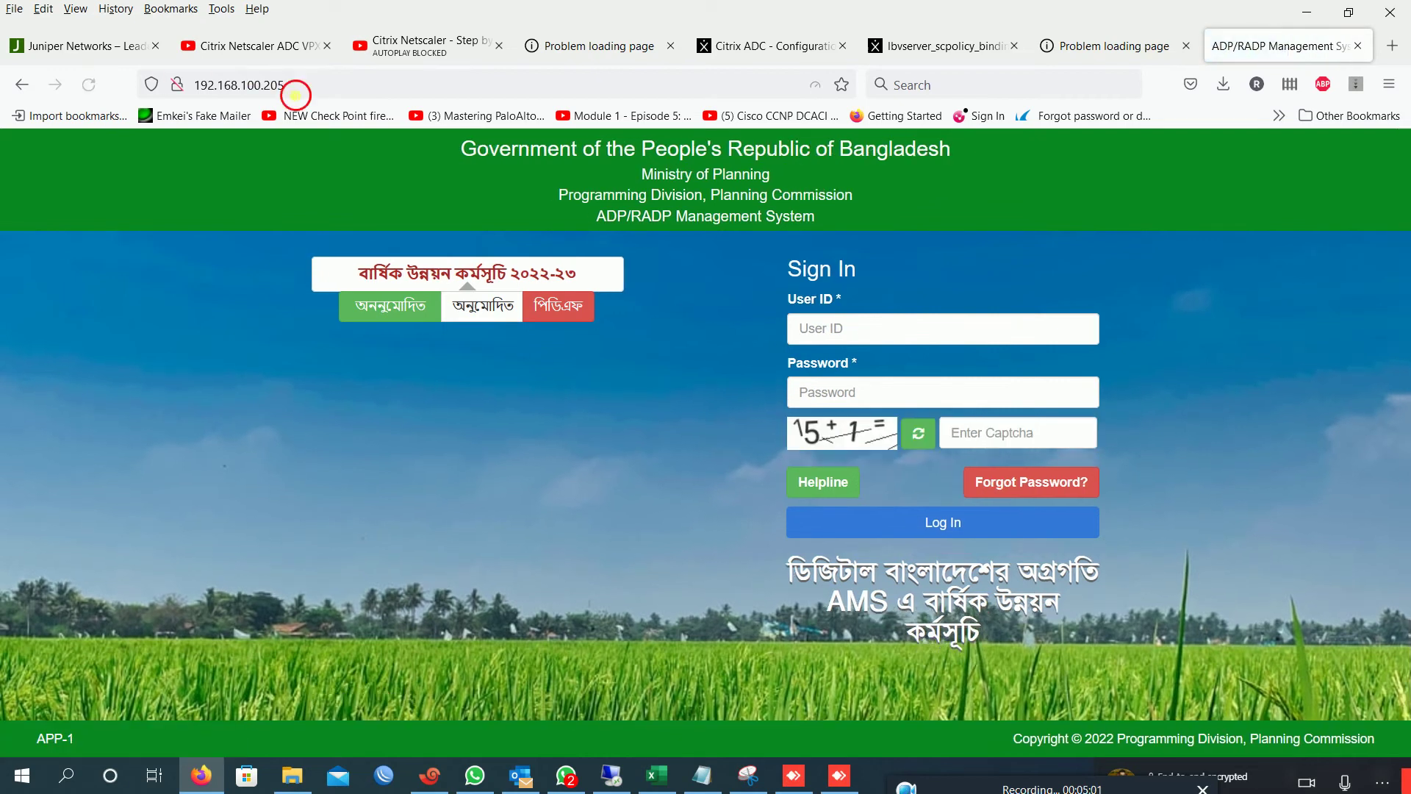
pyautogui.press('Return')
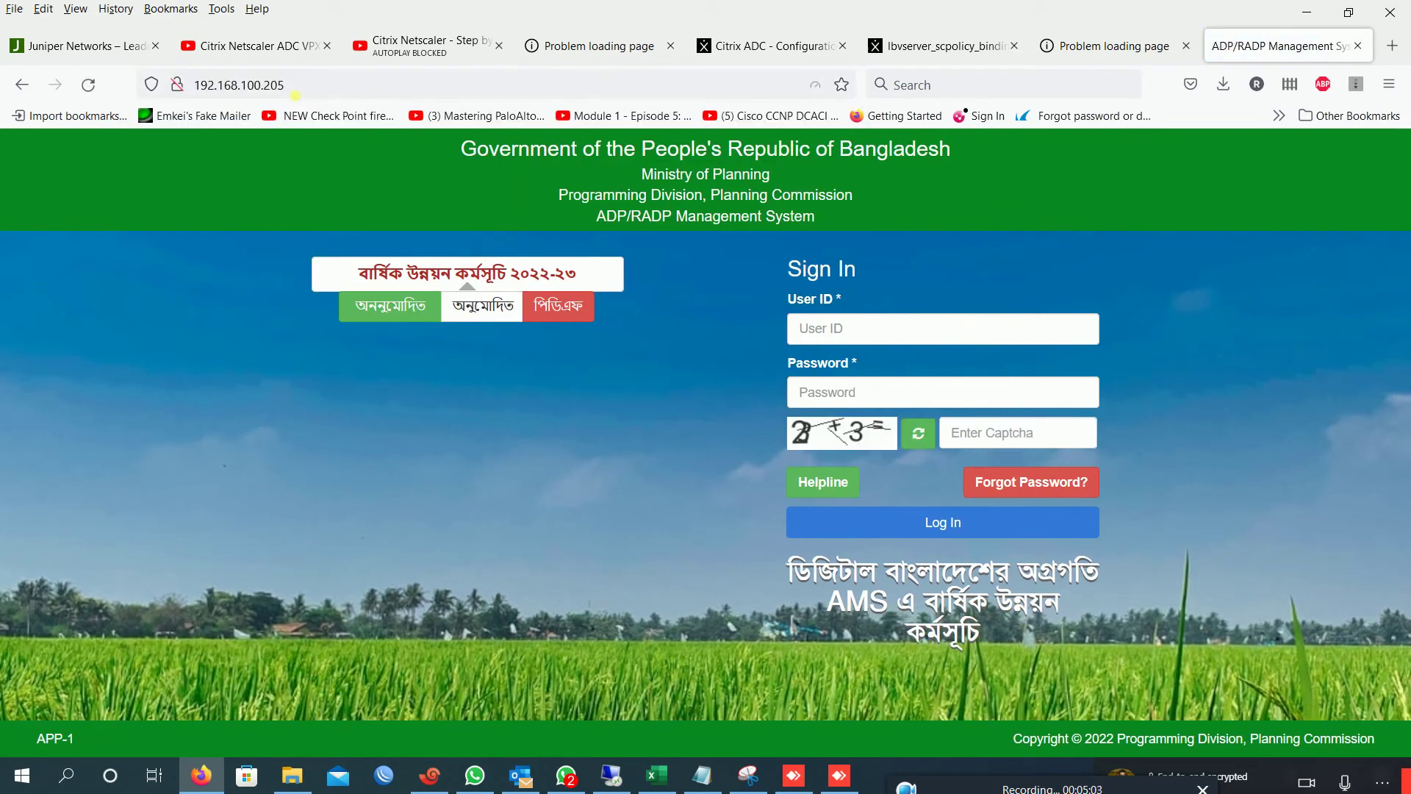
pyautogui.click(294, 87)
pyautogui.press('Return')
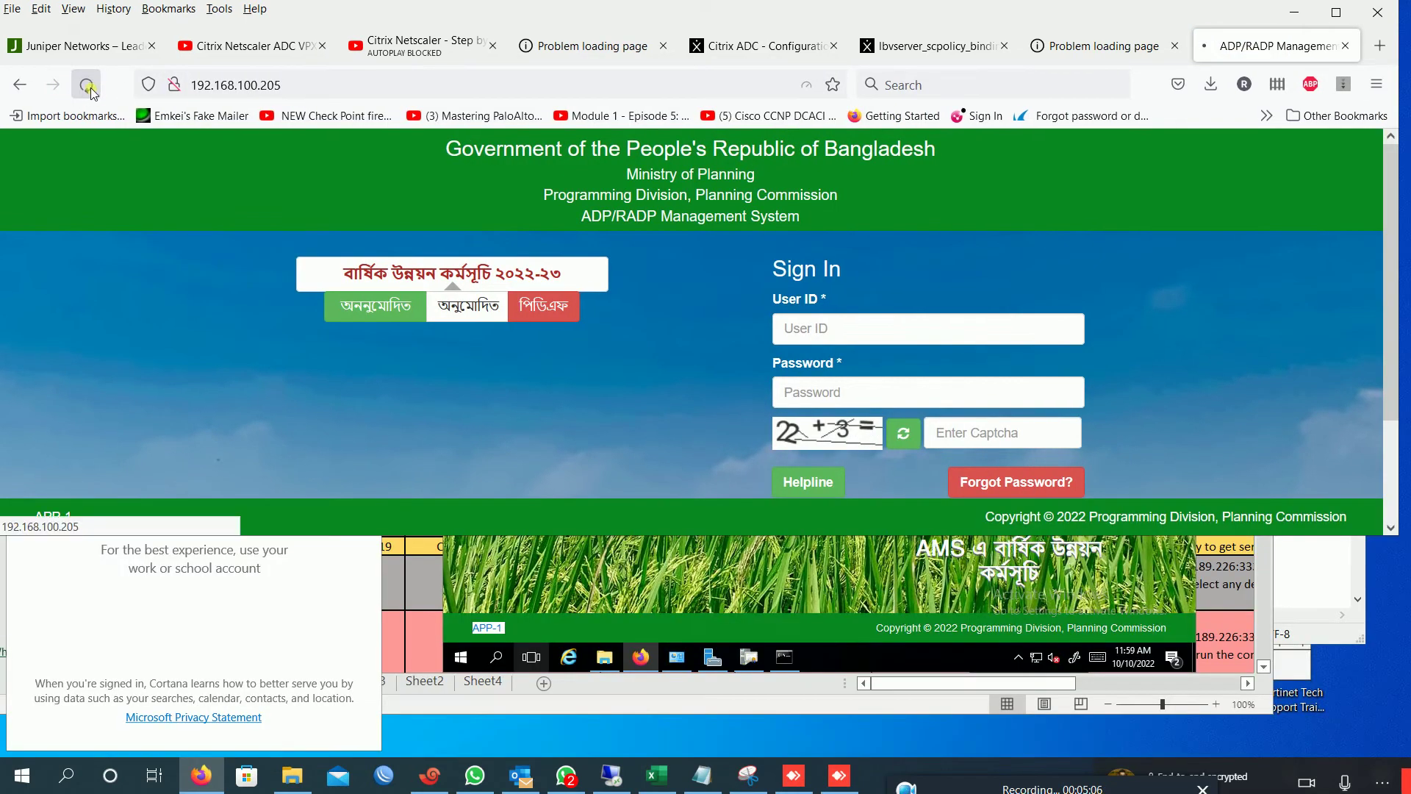
pyautogui.click(88, 85)
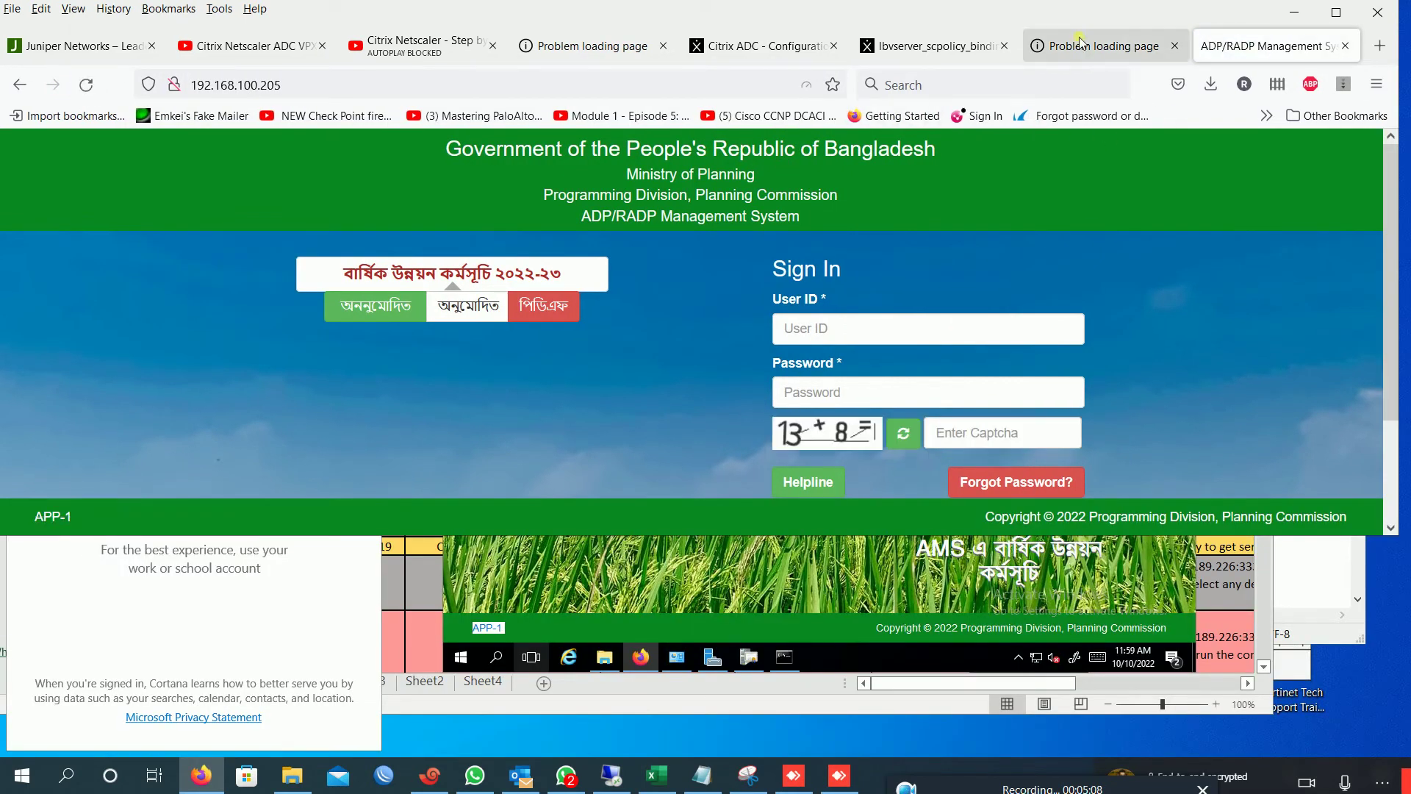
# Load the web application at 192.168.100.205 in the browser tab that holds the failed 192.168.100.111 page.
pyautogui.click(1077, 48)
pyautogui.click(548, 87)
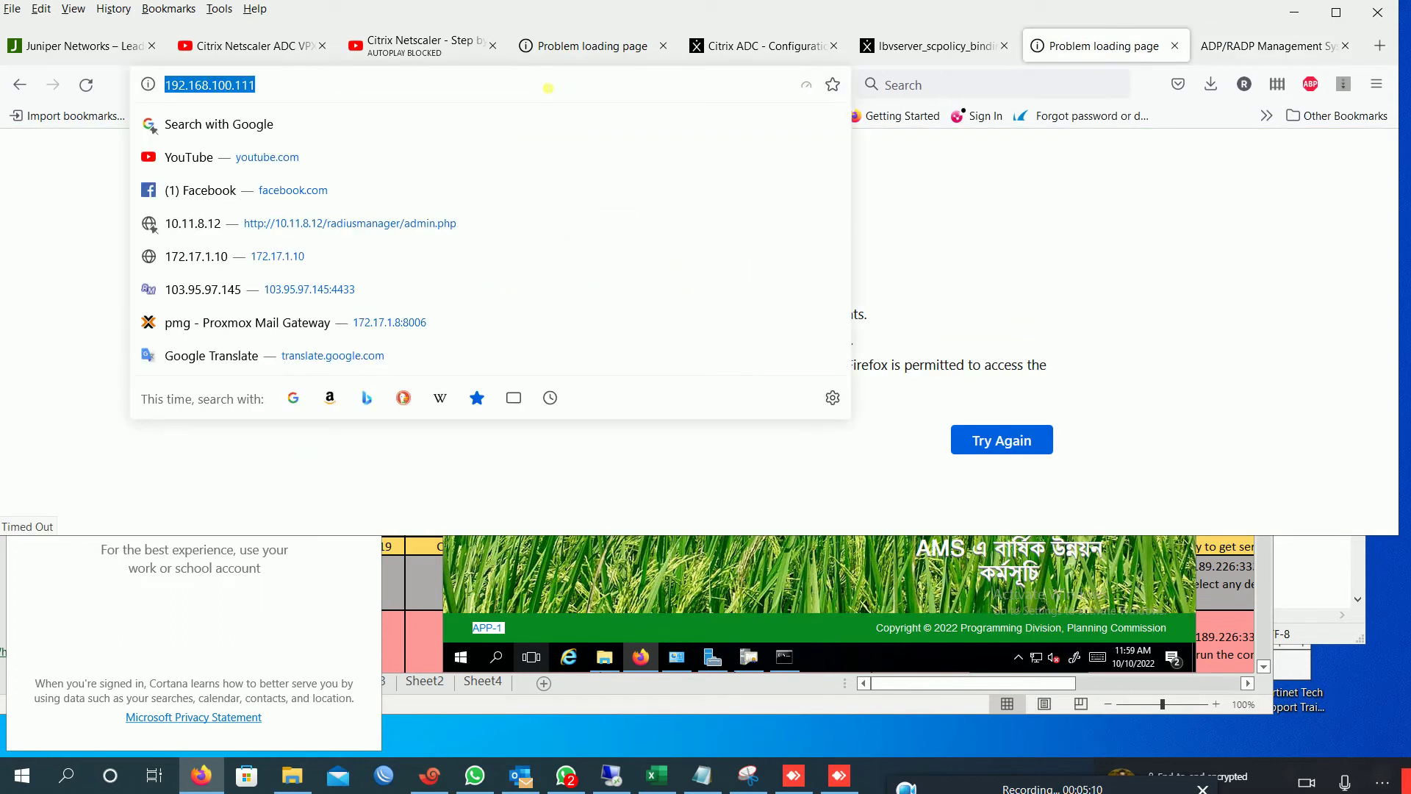
pyautogui.click(548, 88)
pyautogui.press('BackSpace')
pyautogui.press('BackSpace')
pyautogui.press('BackSpace')
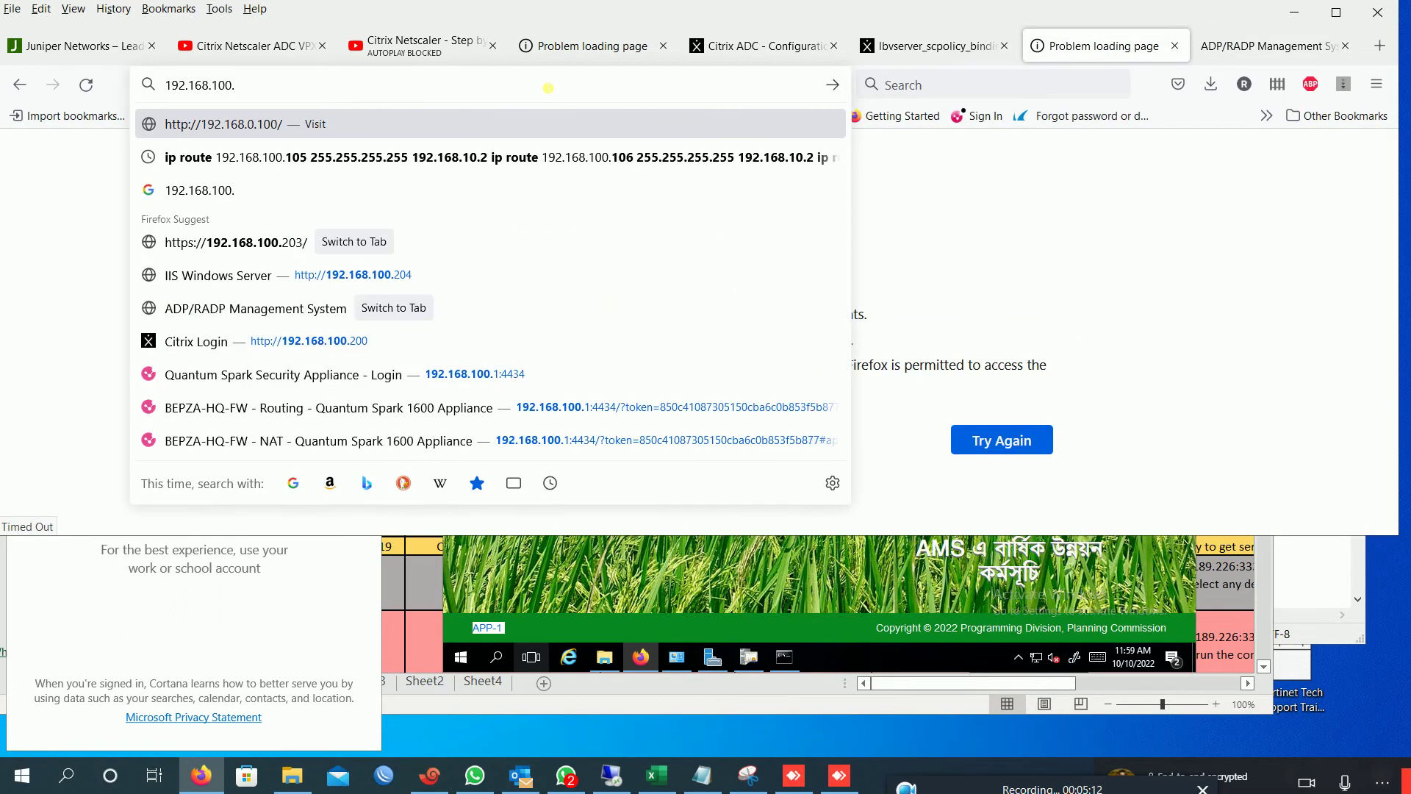
pyautogui.write('2045')
pyautogui.press('Return')
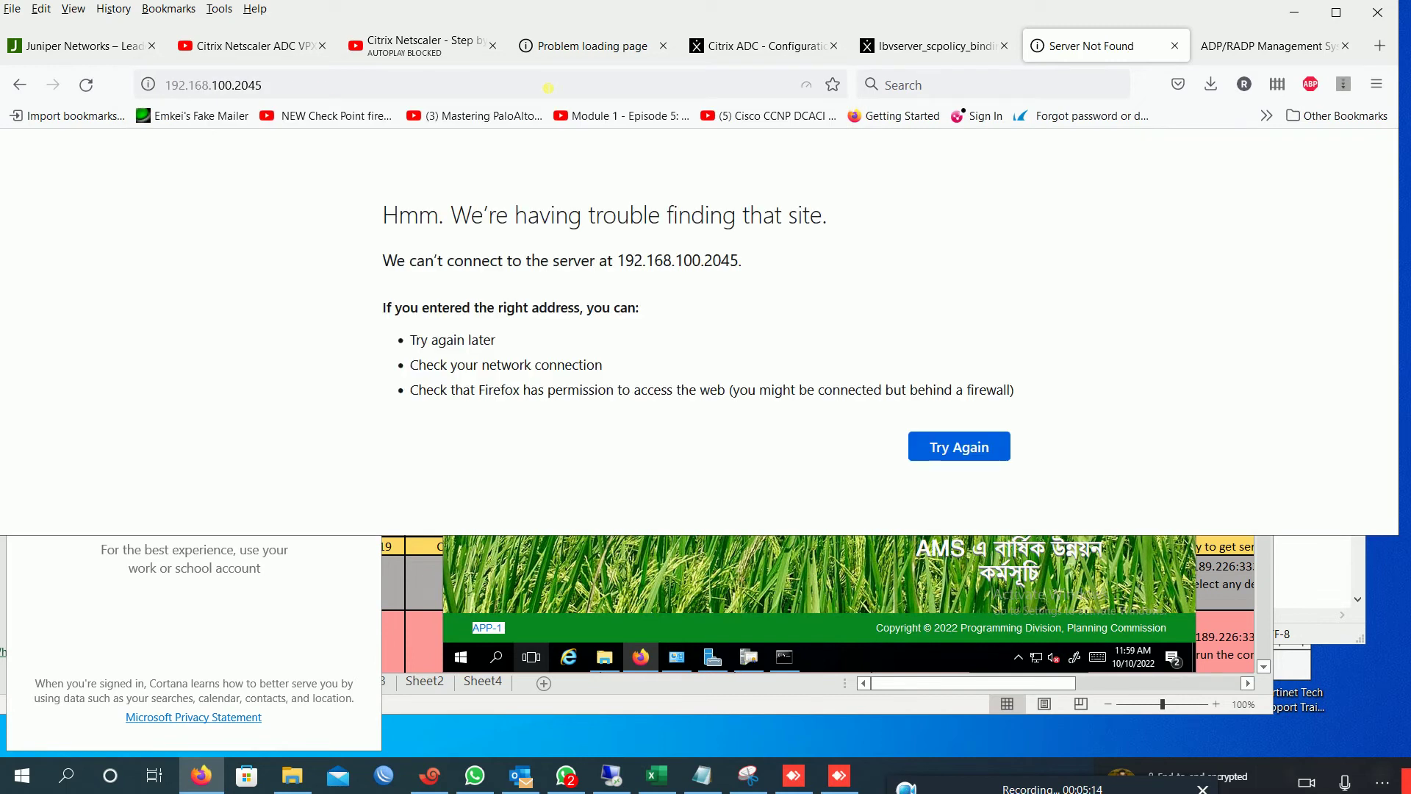
pyautogui.click(313, 89)
pyautogui.click(312, 89)
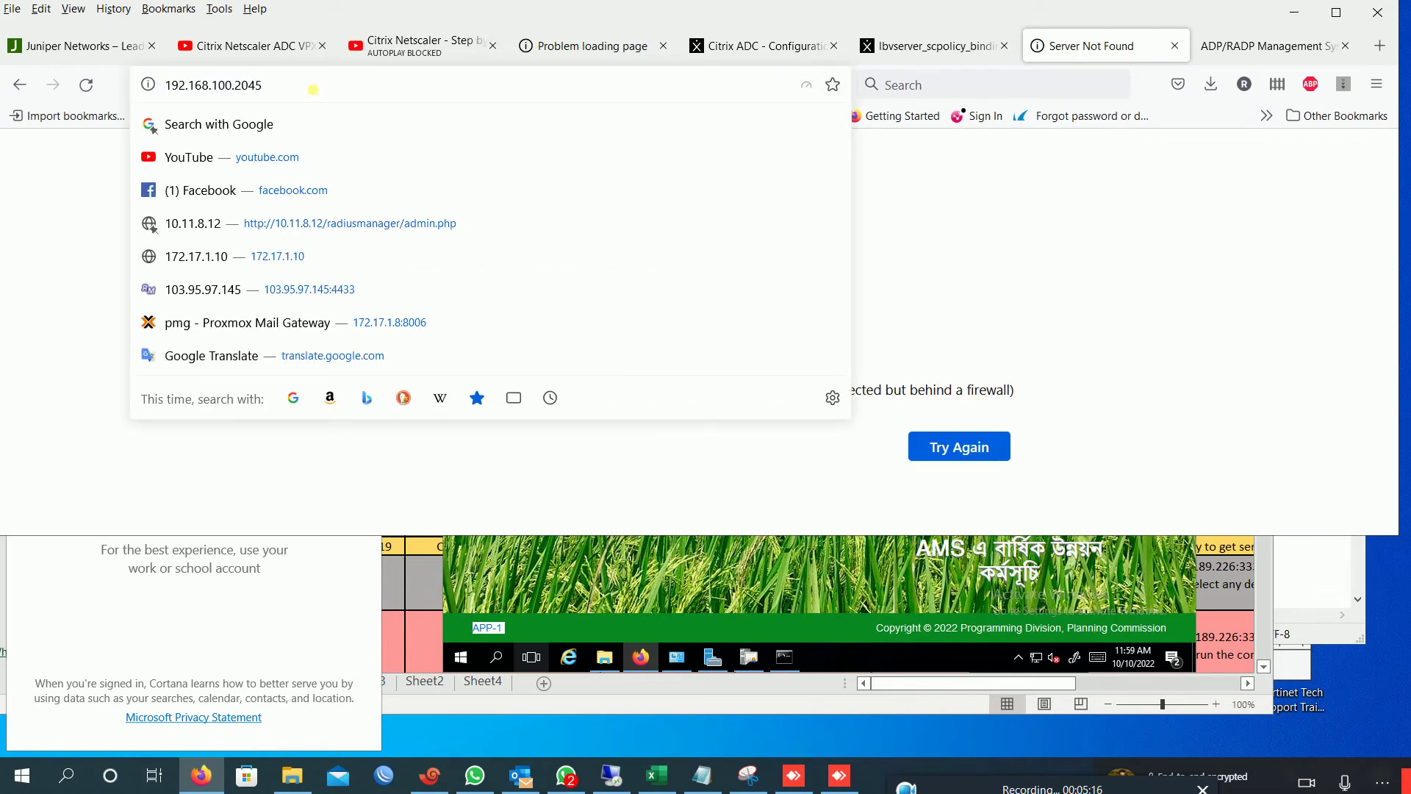
pyautogui.press('BackSpace')
pyautogui.press('BackSpace')
pyautogui.write('5')
pyautogui.press('Return')
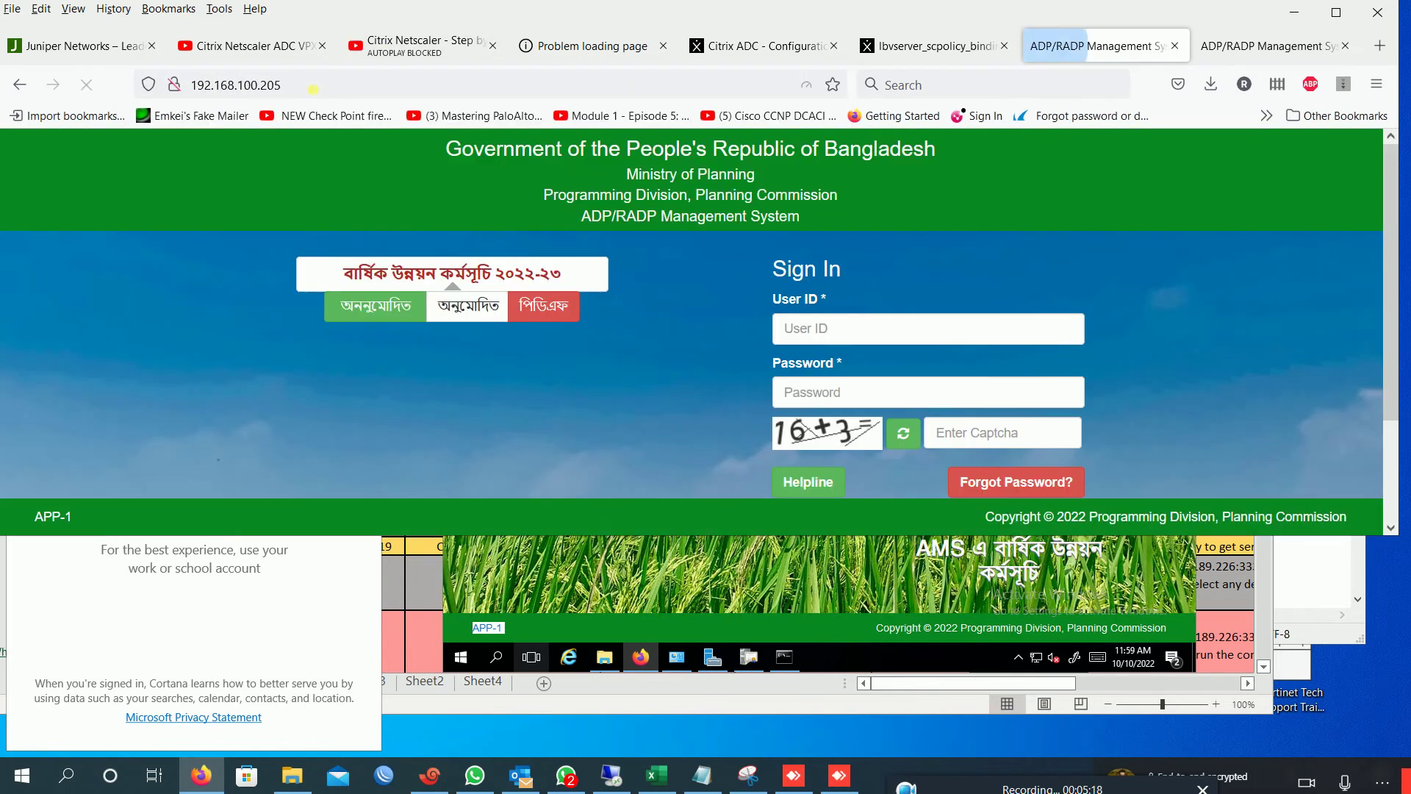
# Reload the page, maximize the browser window and highlight the application server name in the footer.
pyautogui.press('F5')
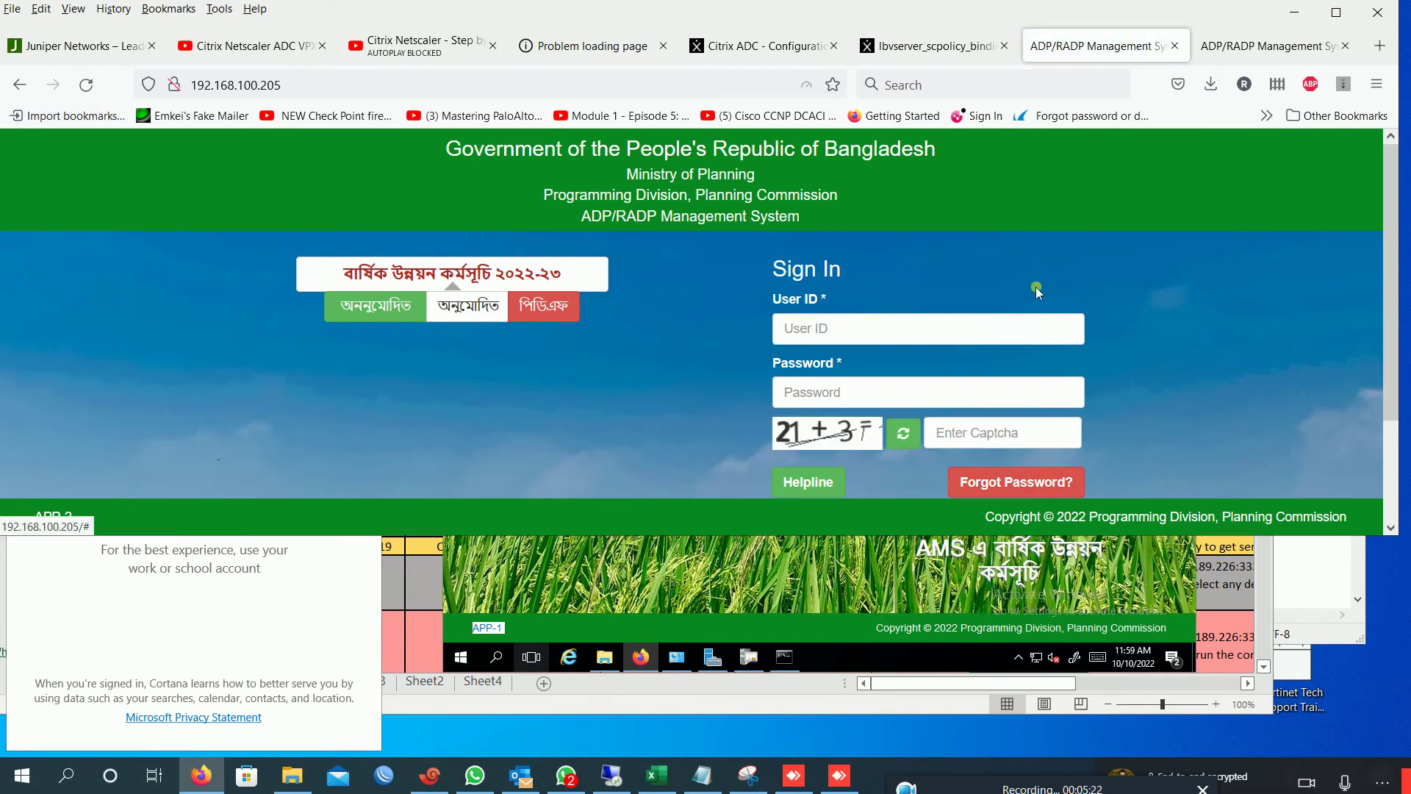
pyautogui.doubleClick(880, 16)
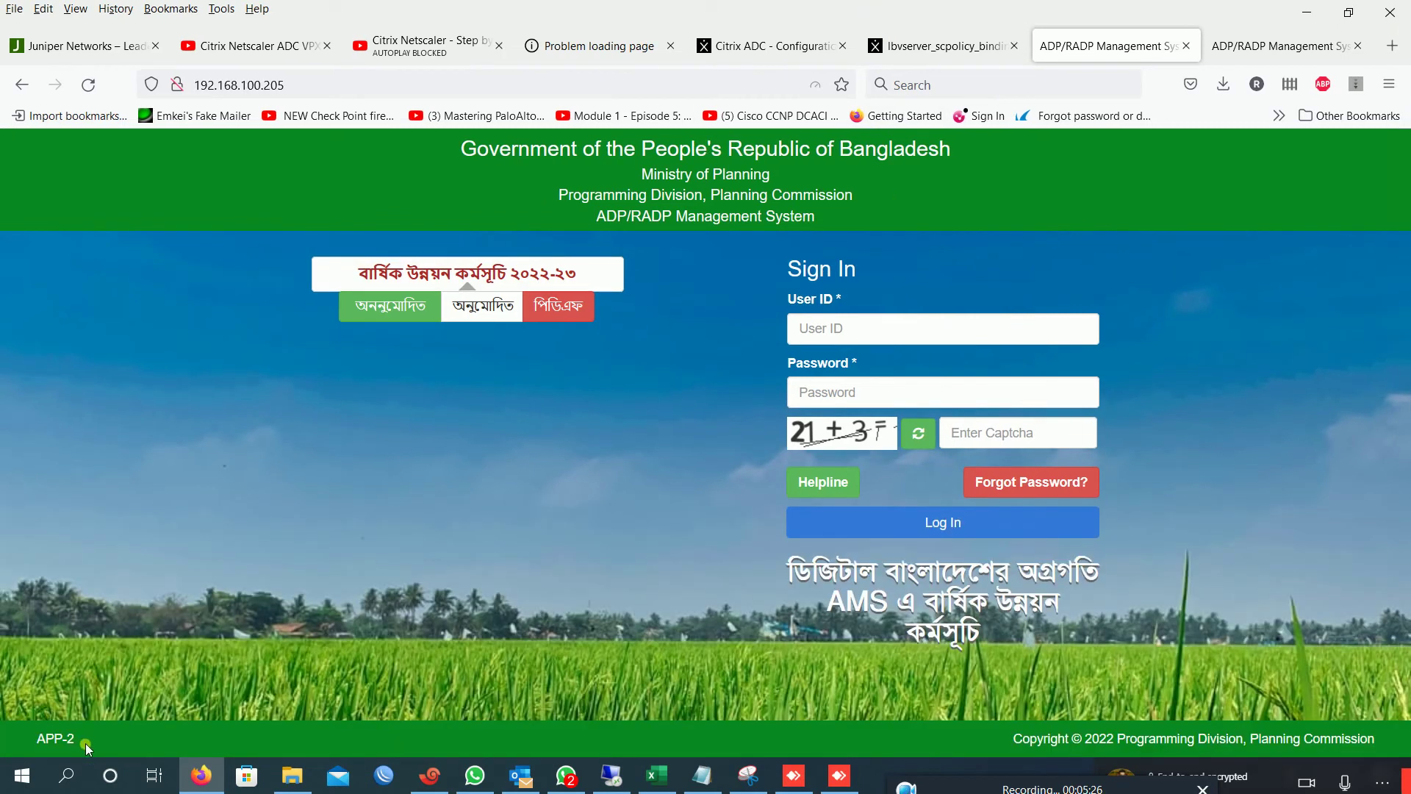
pyautogui.moveTo(86, 743); pyautogui.dragTo(37, 741)
# Keep reloading 192.168.100.205 and compare the footer's server name to test the round-robin distribution.
pyautogui.click(89, 86)
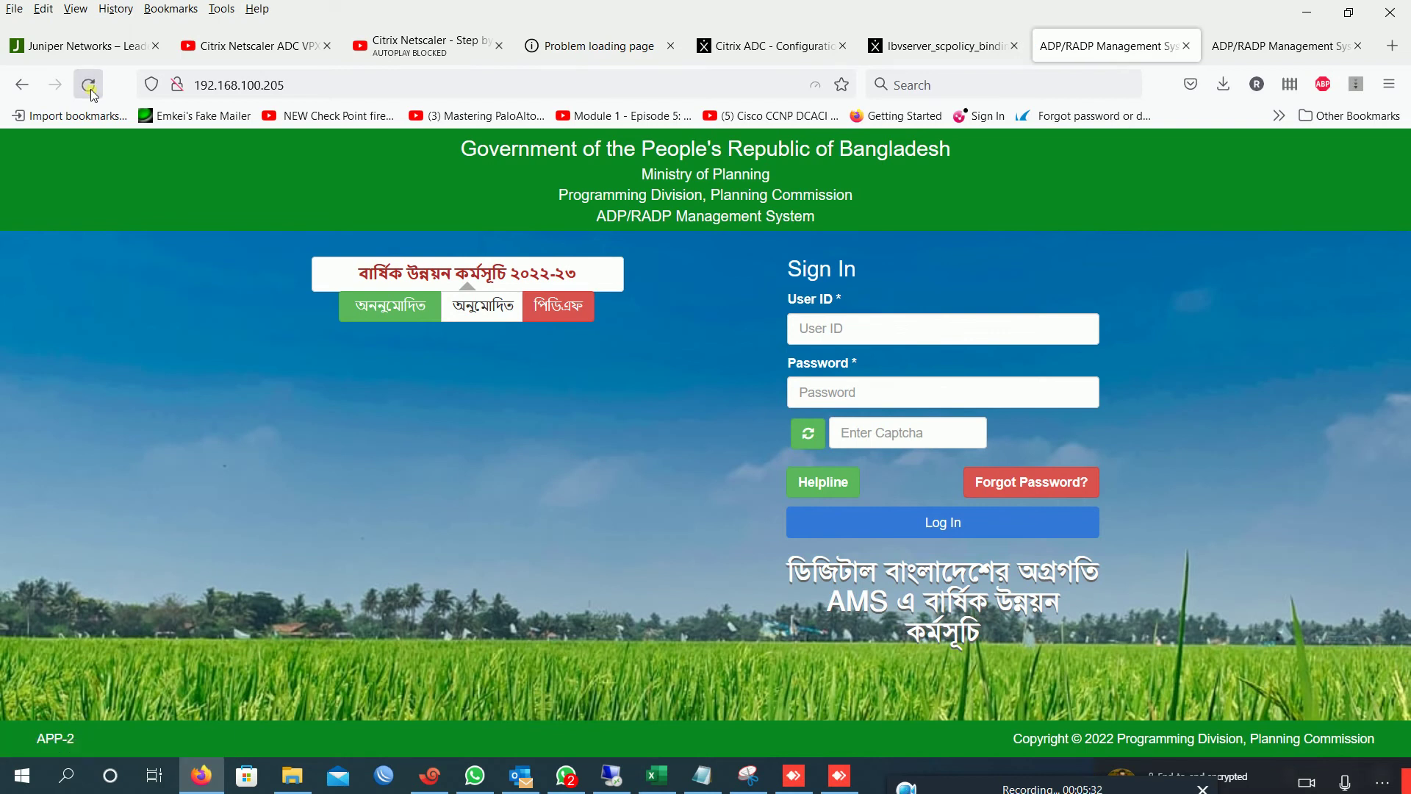
pyautogui.click(89, 85)
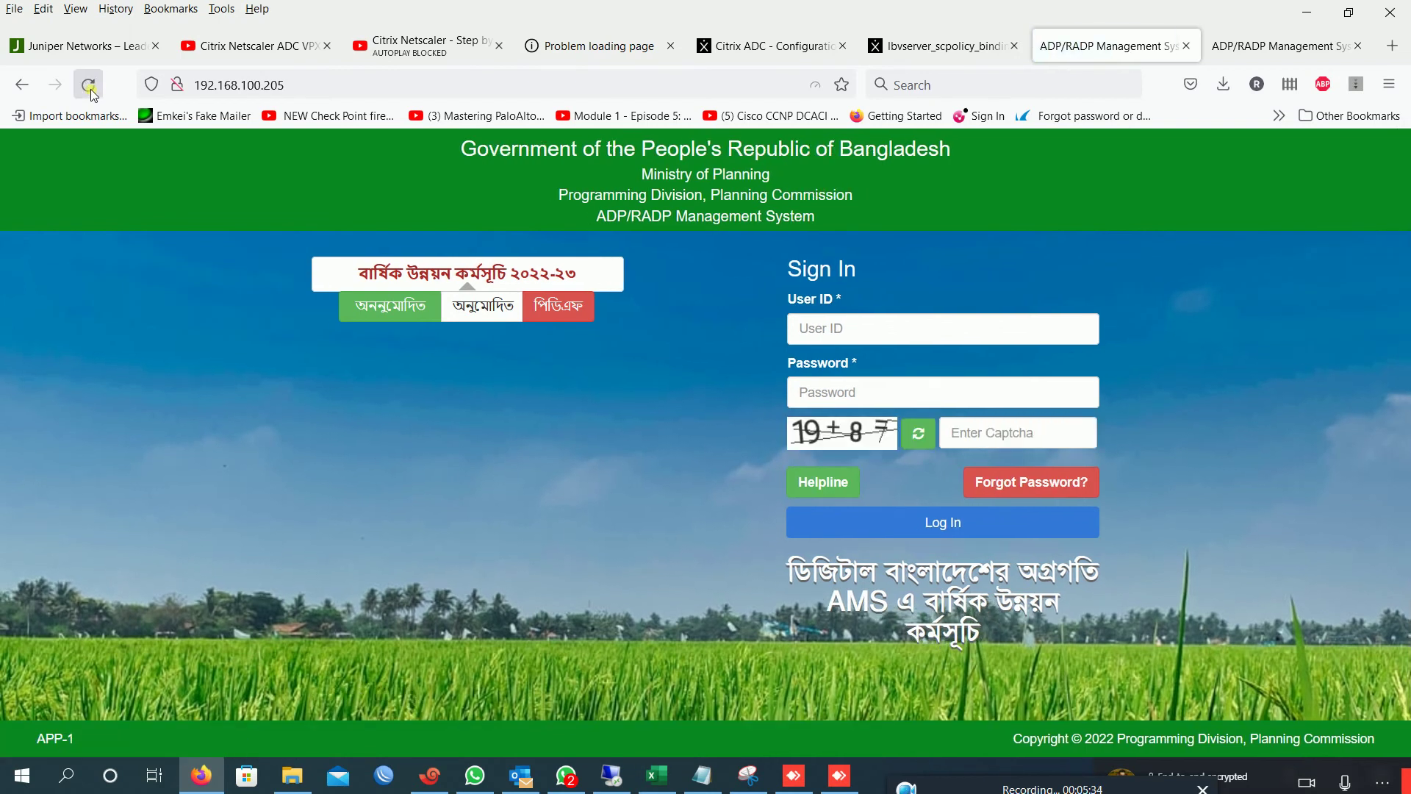
pyautogui.click(88, 85)
pyautogui.click(88, 85)
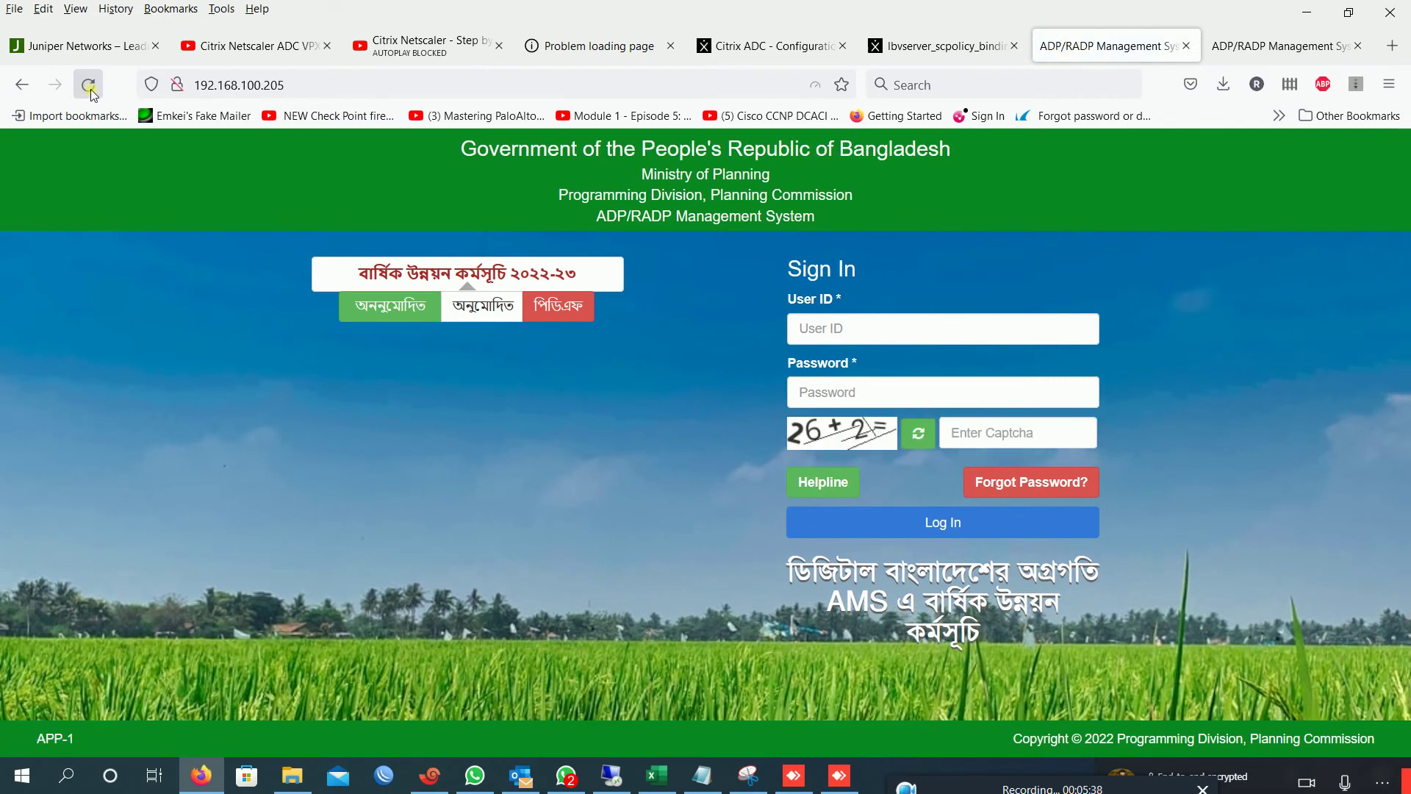
pyautogui.click(90, 89)
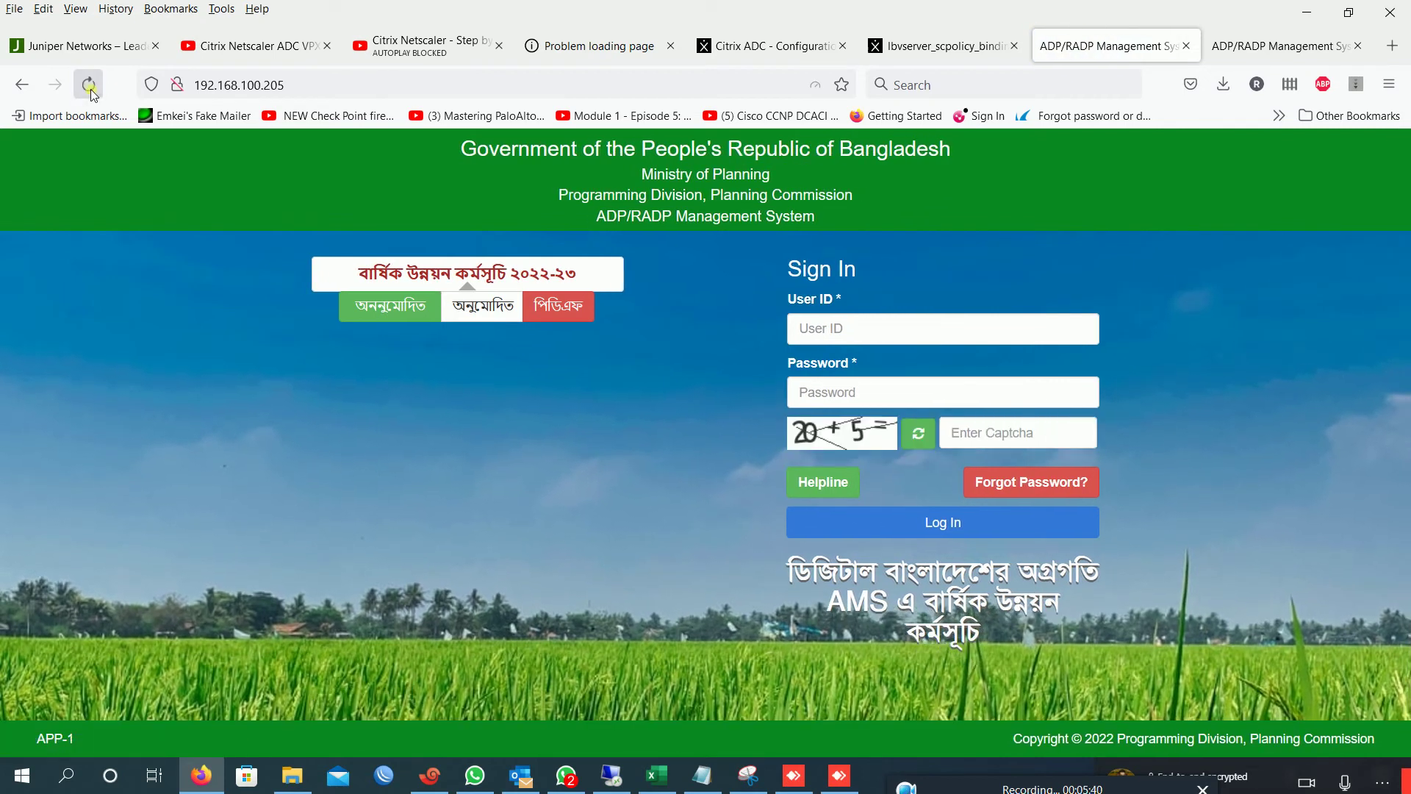
pyautogui.click(90, 89)
pyautogui.click(90, 89)
pyautogui.click(89, 89)
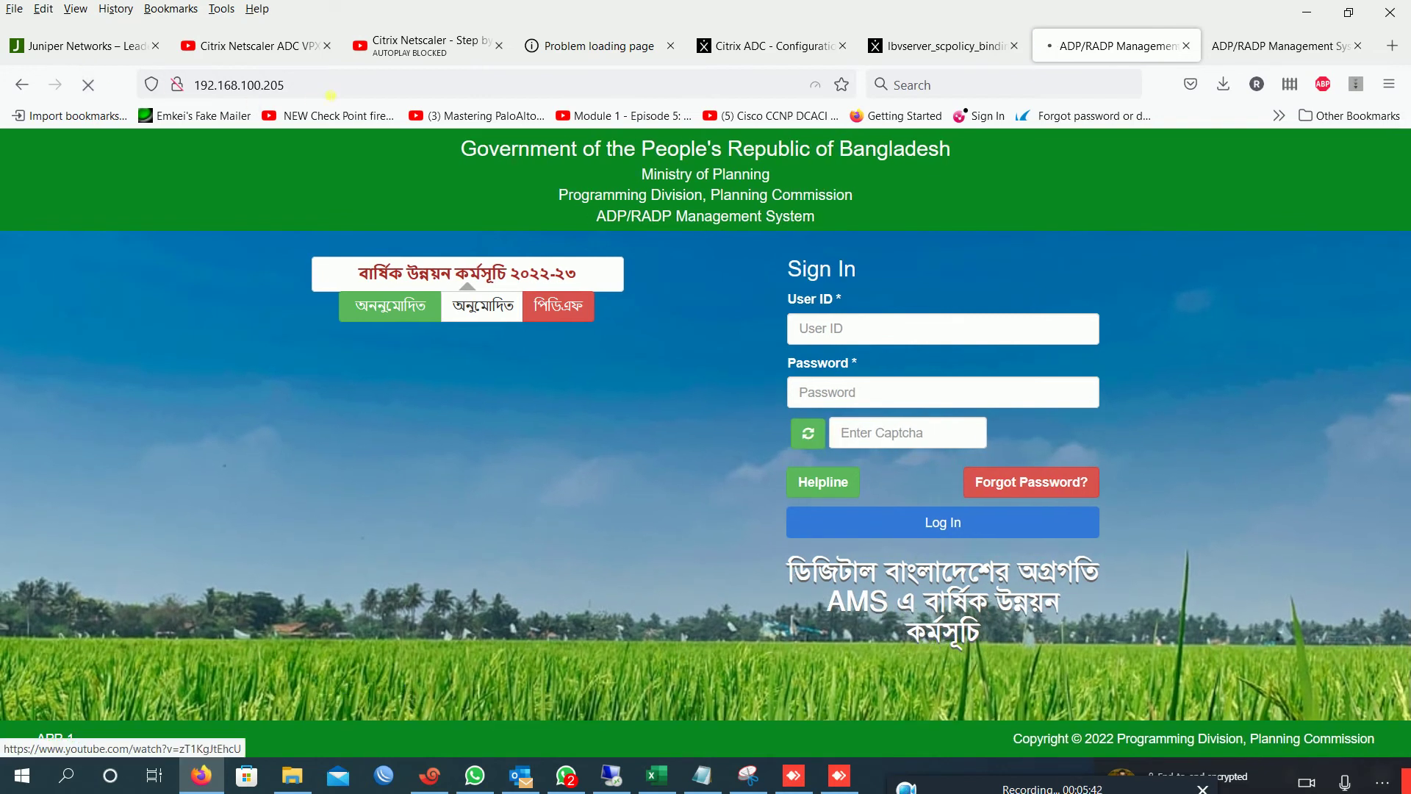
pyautogui.click(331, 95)
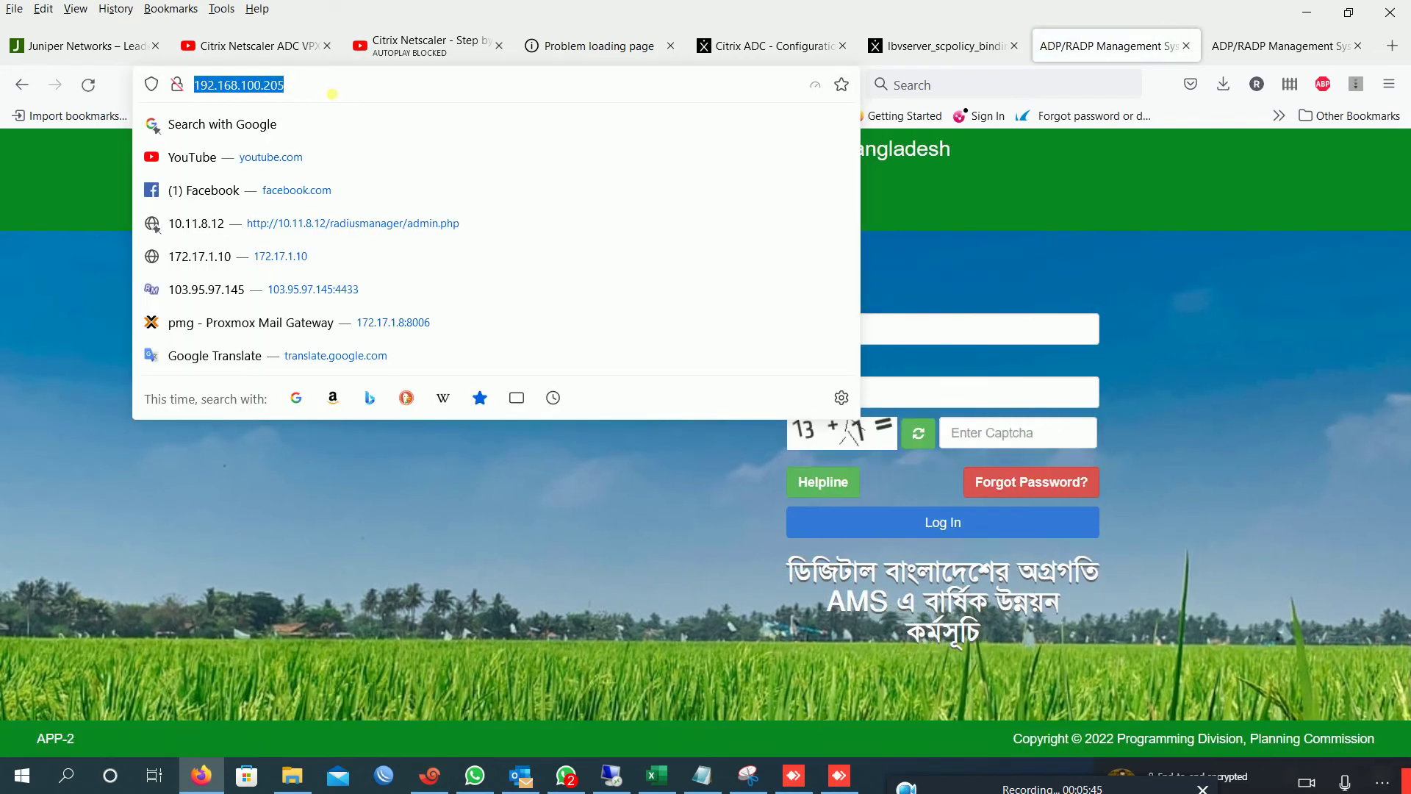
pyautogui.press('Return')
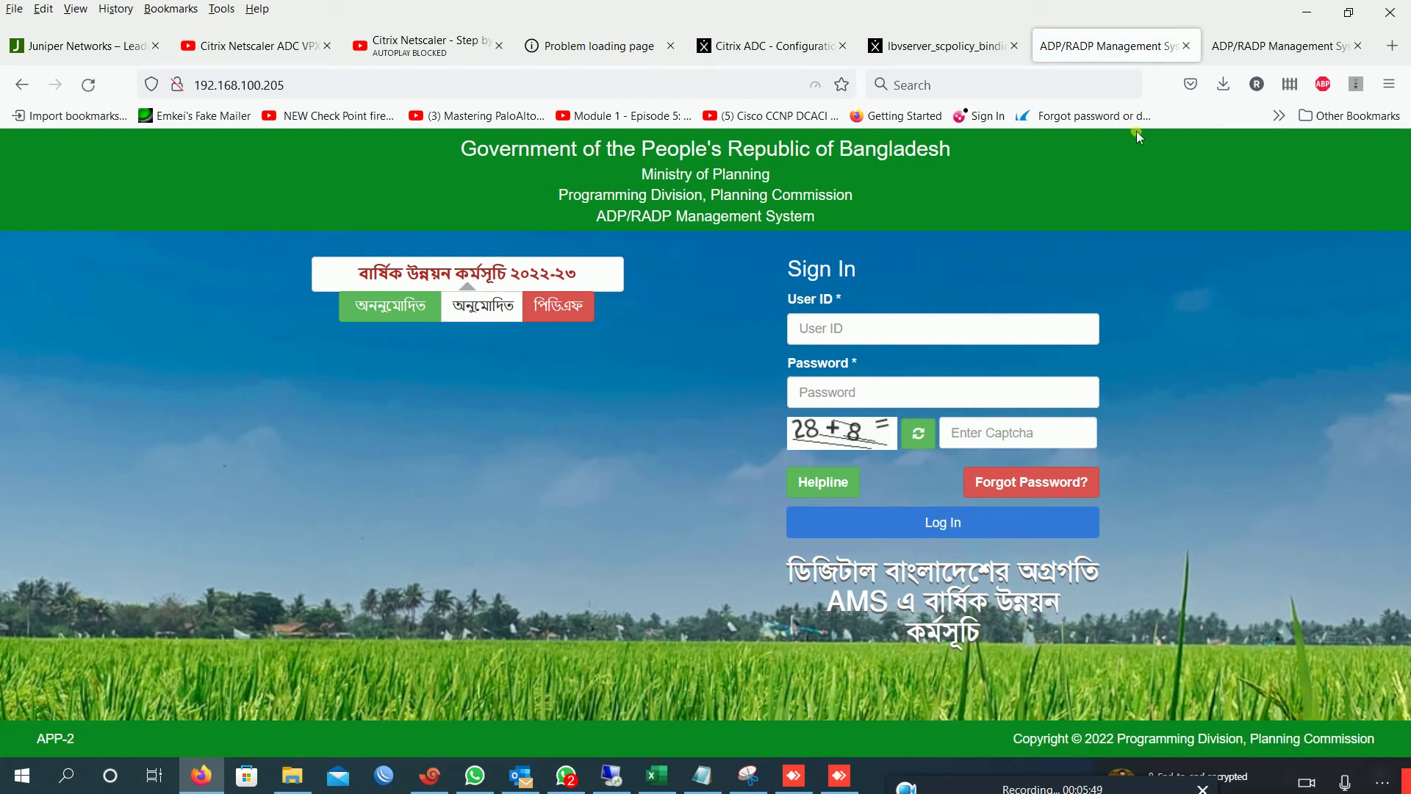
# Return to the Citrix ADC page, open APPS_SERVER_VIP_205 and add the Persistence settings to it.
pyautogui.click(772, 46)
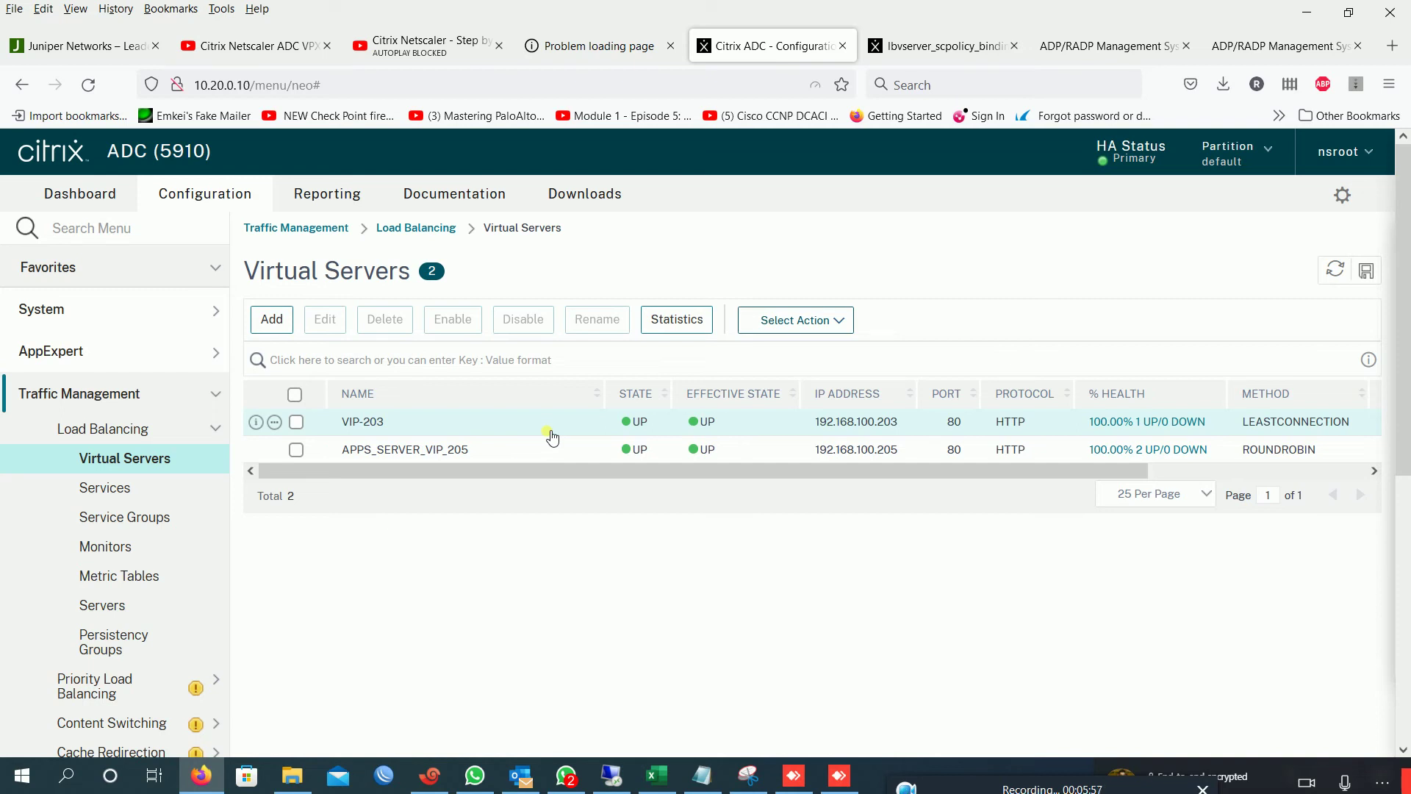
pyautogui.doubleClick(420, 451)
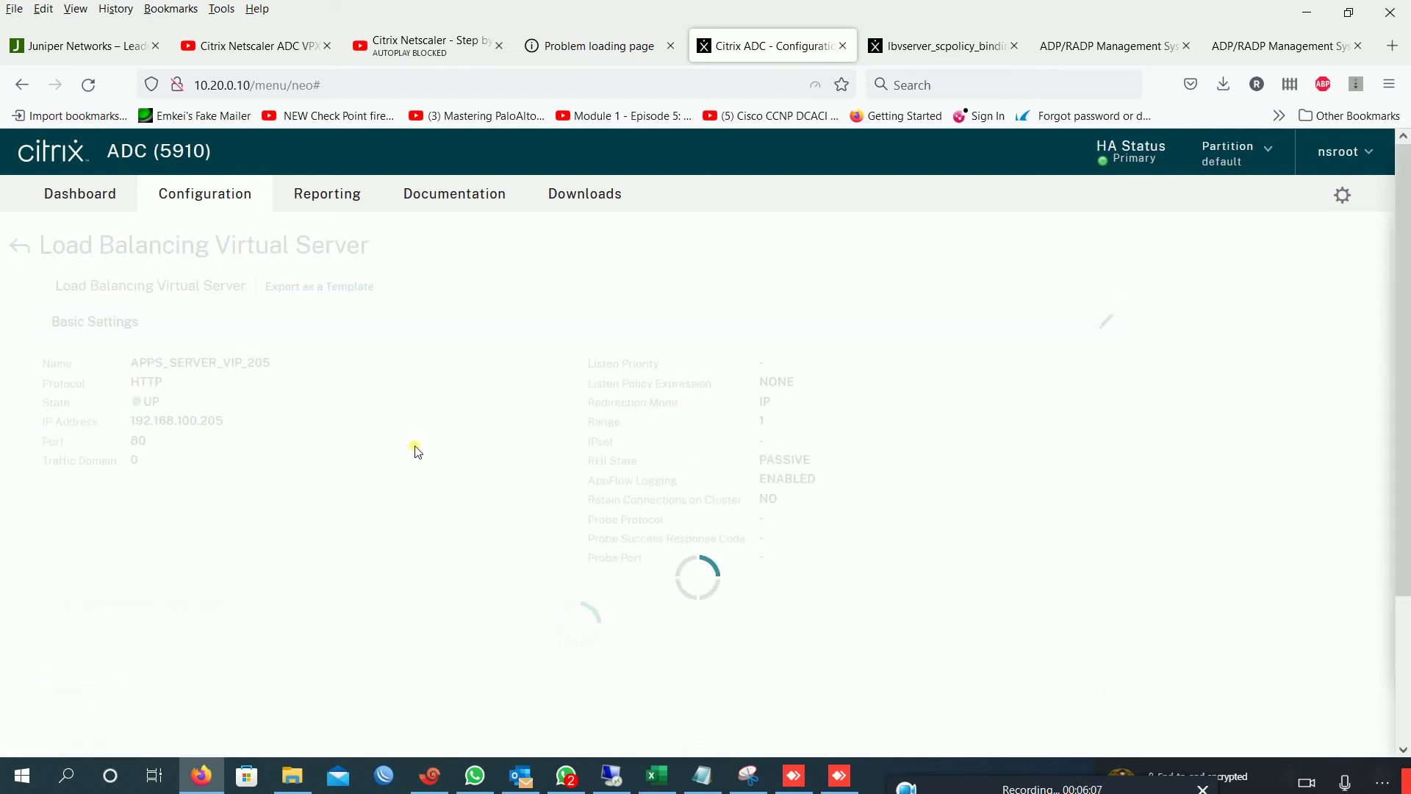
pyautogui.scroll(-2, 417, 451)
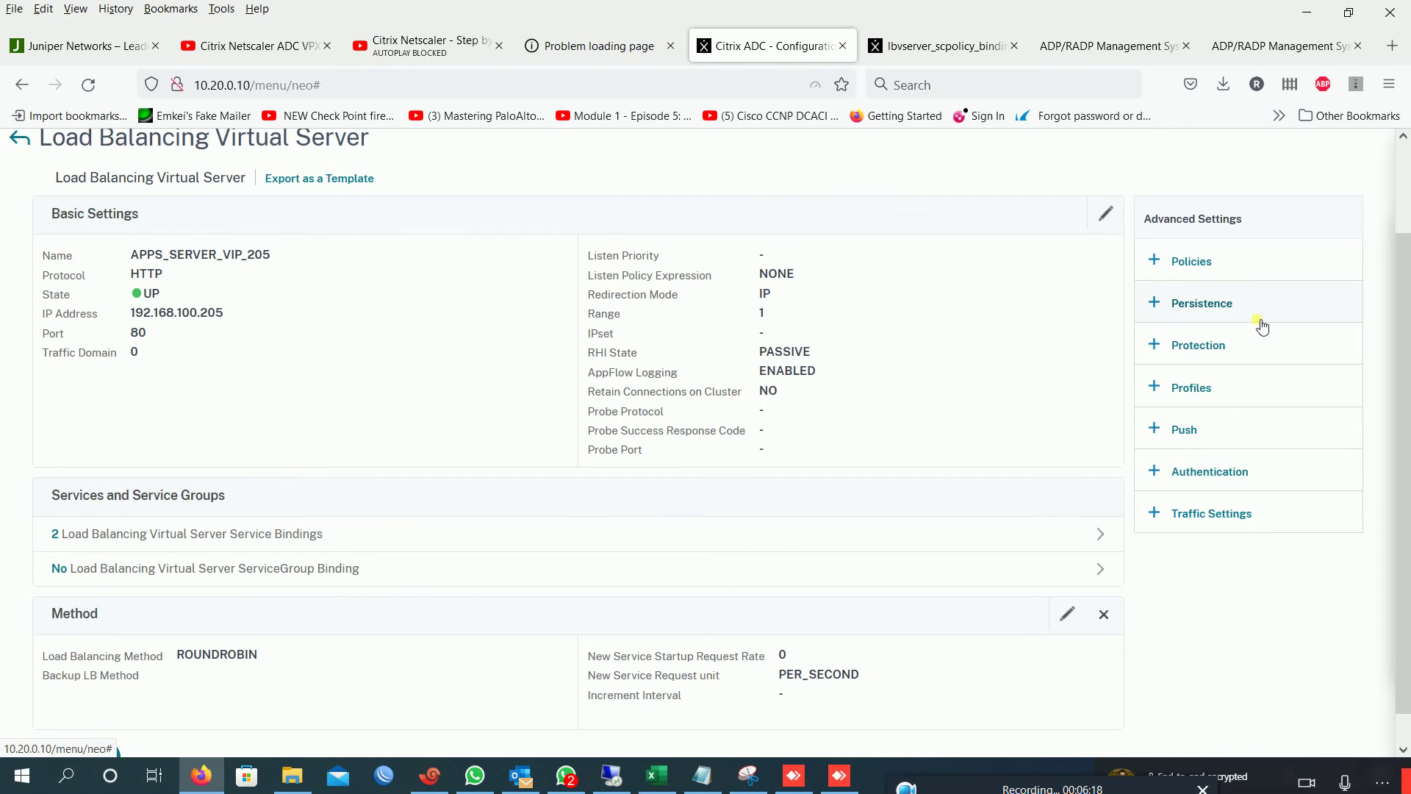
pyautogui.click(1194, 311)
pyautogui.scroll(-2, 975, 393)
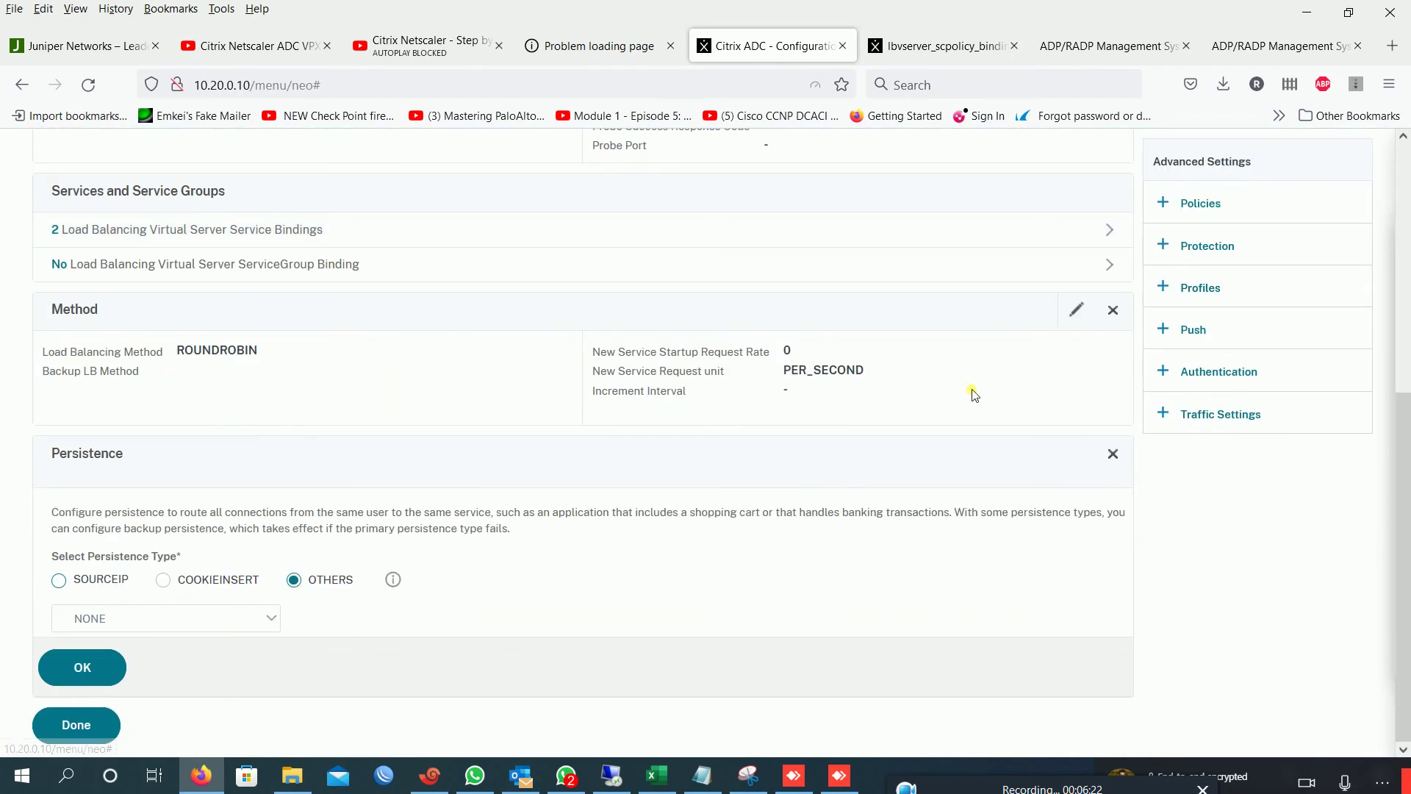
# Choose SOURCEIP as the persistence type and set its time-out to 15 minutes.
pyautogui.click(103, 580)
pyautogui.scroll(-2, 103, 585)
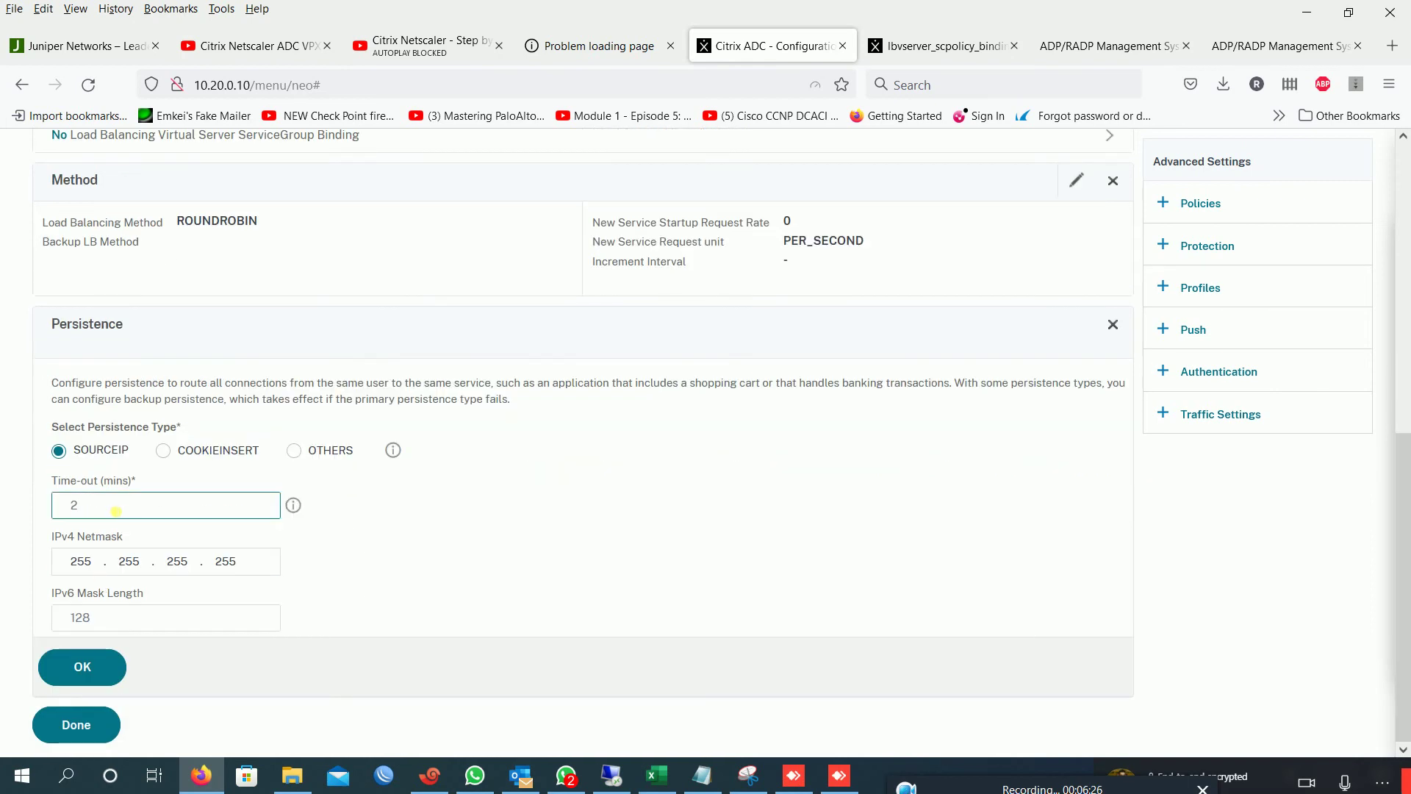
pyautogui.click(117, 511)
pyautogui.doubleClick(118, 511)
pyautogui.click(943, 781)
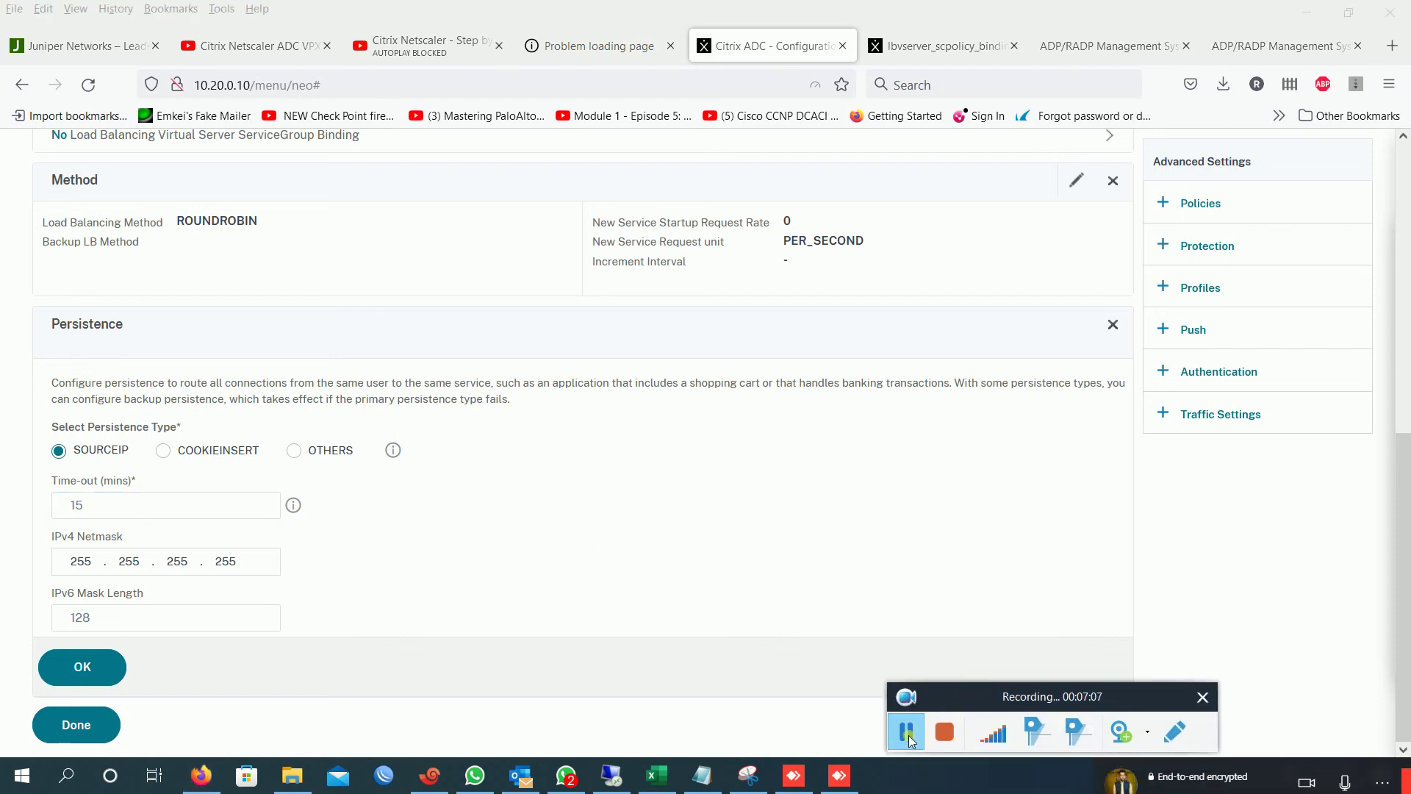